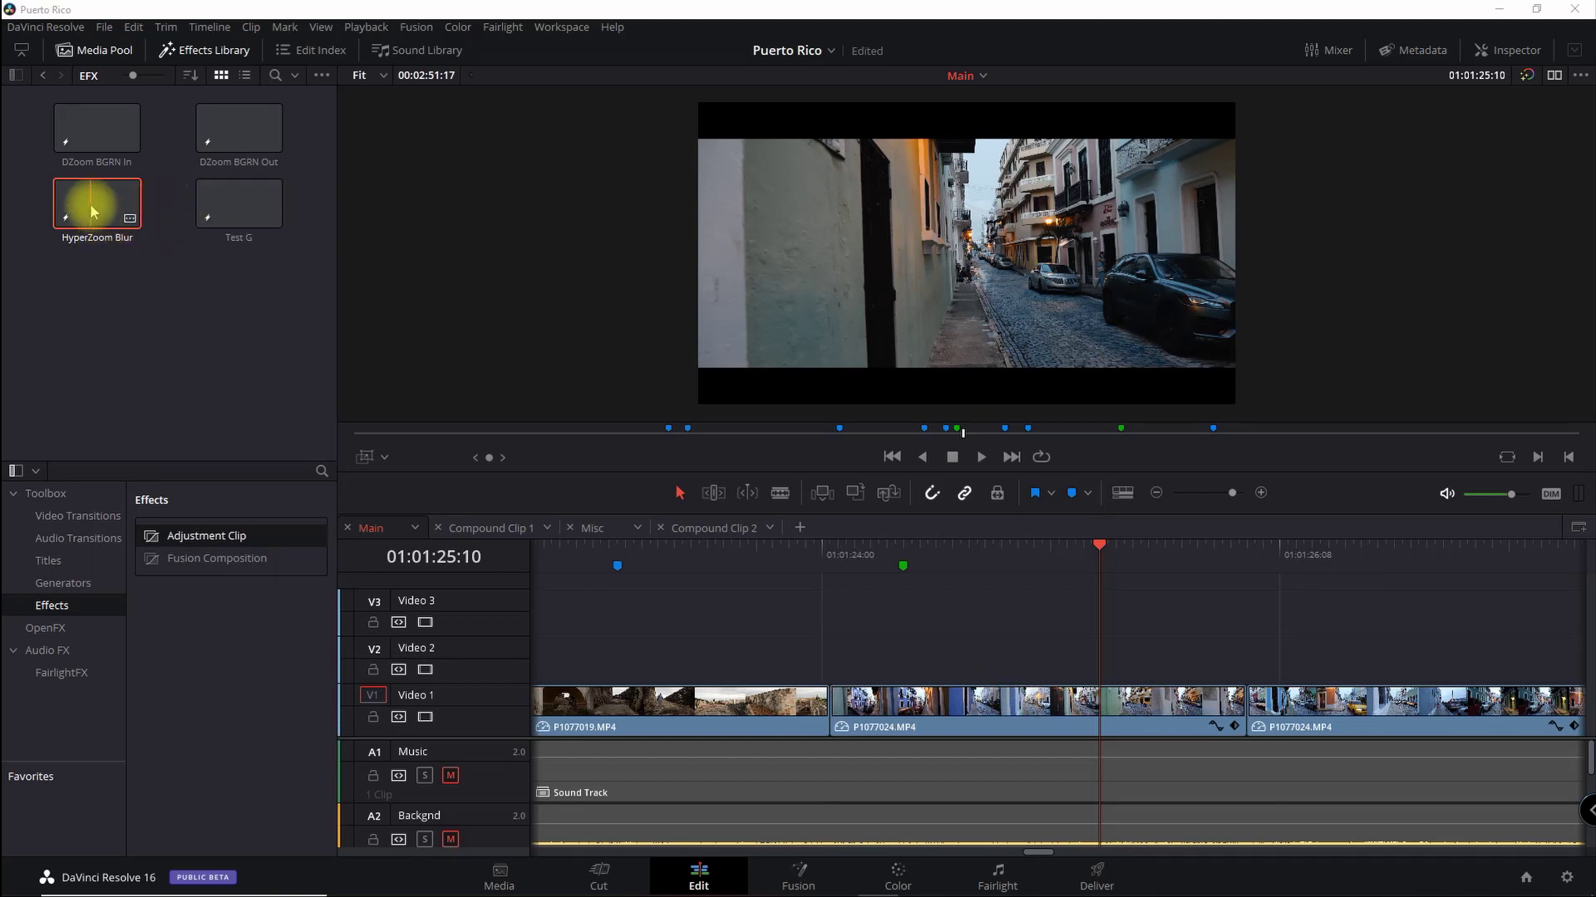
Lay the HyperZoom Blur clip on V2 over the middle alley shot and preview the blurred section
{"action": "left_click_drag", "start_coordinate": [97, 216], "coordinate": [837, 663]}
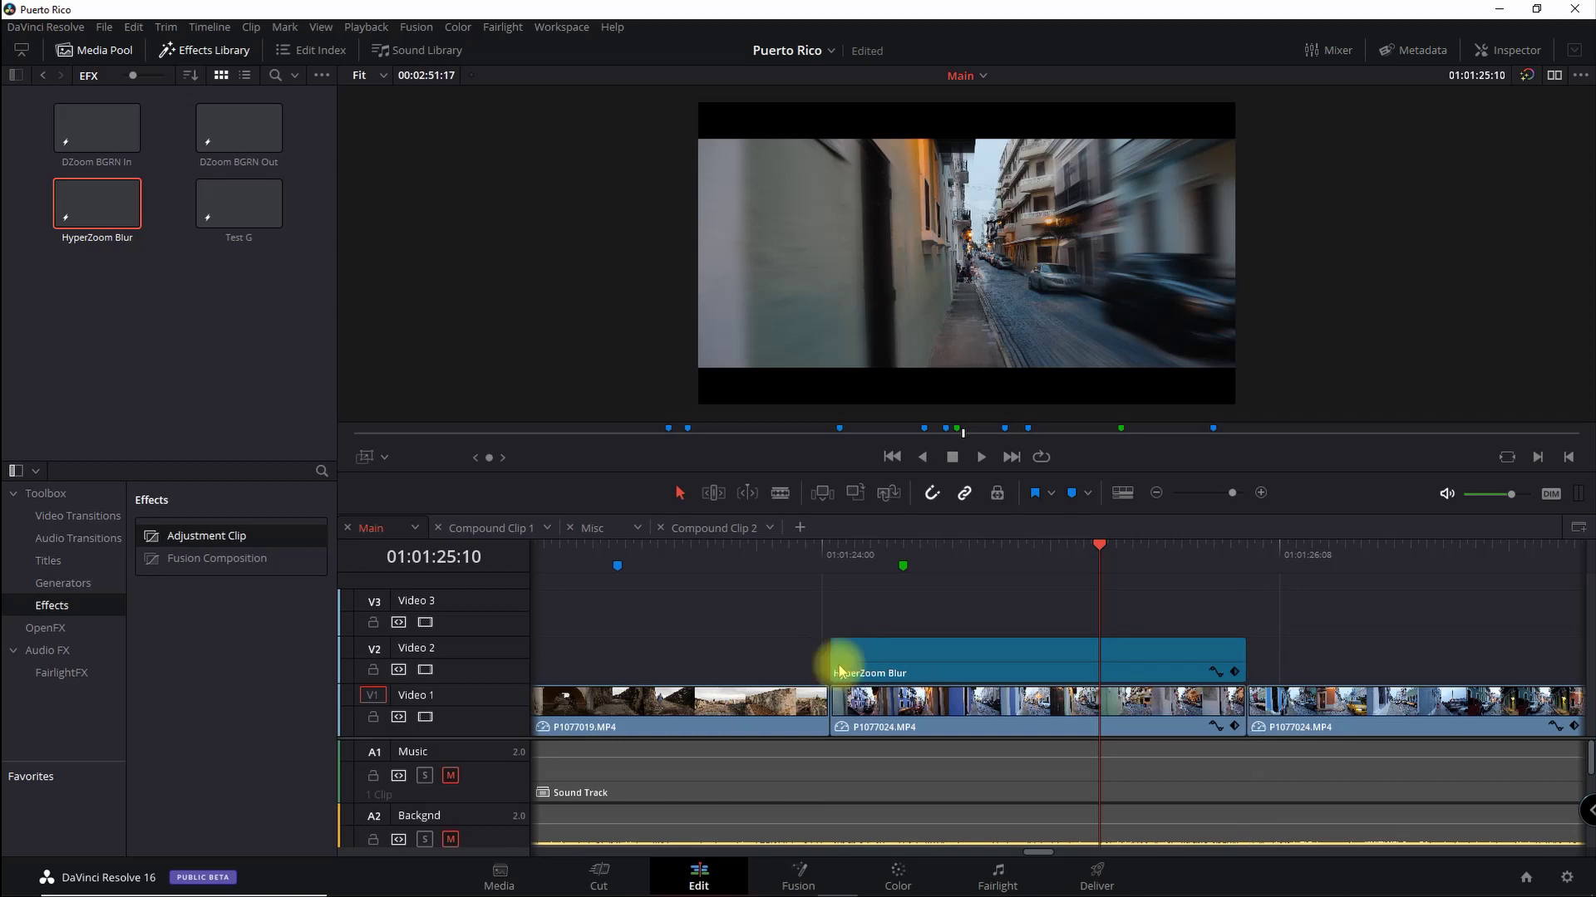
{"action": "left_click", "coordinate": [977, 553]}
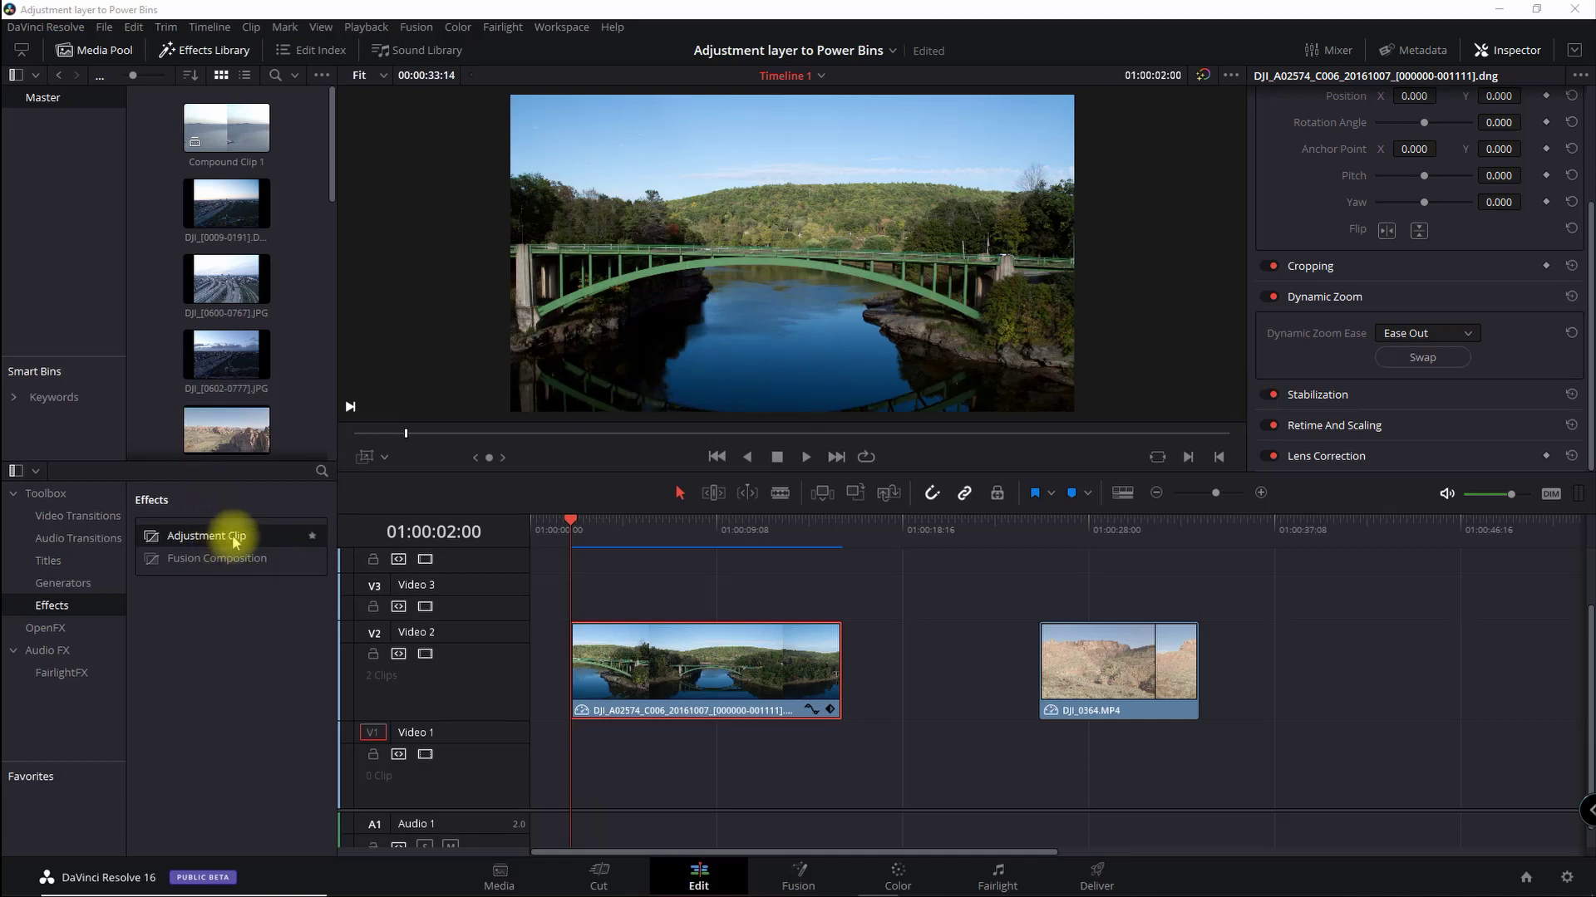
Show the Power Bins and open Master's EFX bin, which holds Test G
{"action": "left_click_drag", "start_coordinate": [235, 541], "coordinate": [834, 605]}
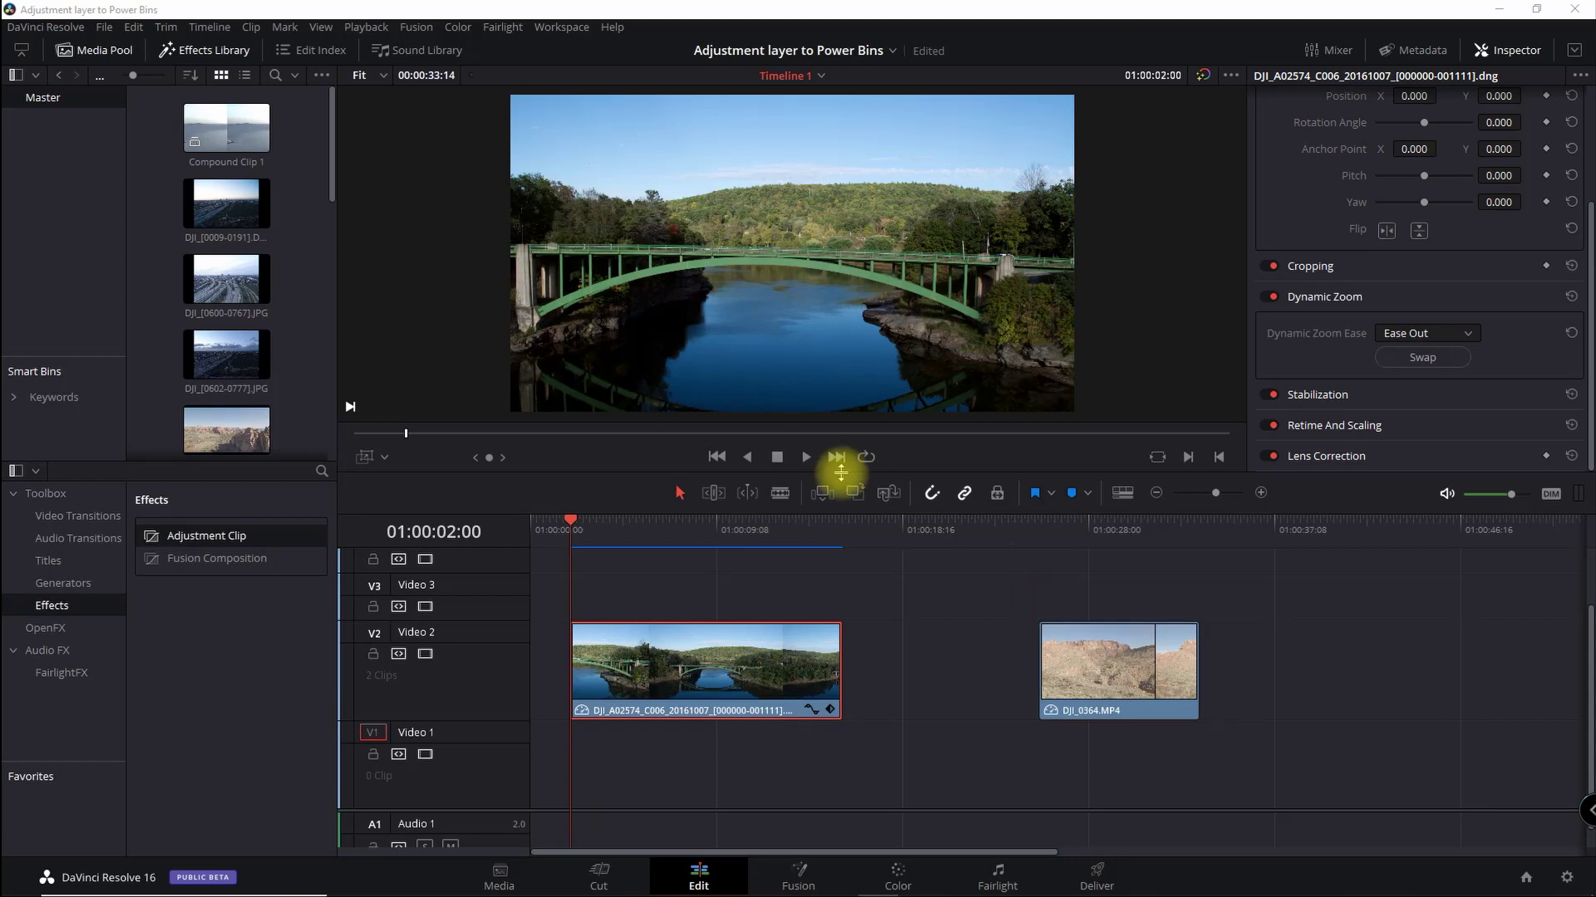
{"action": "left_click", "coordinate": [327, 28]}
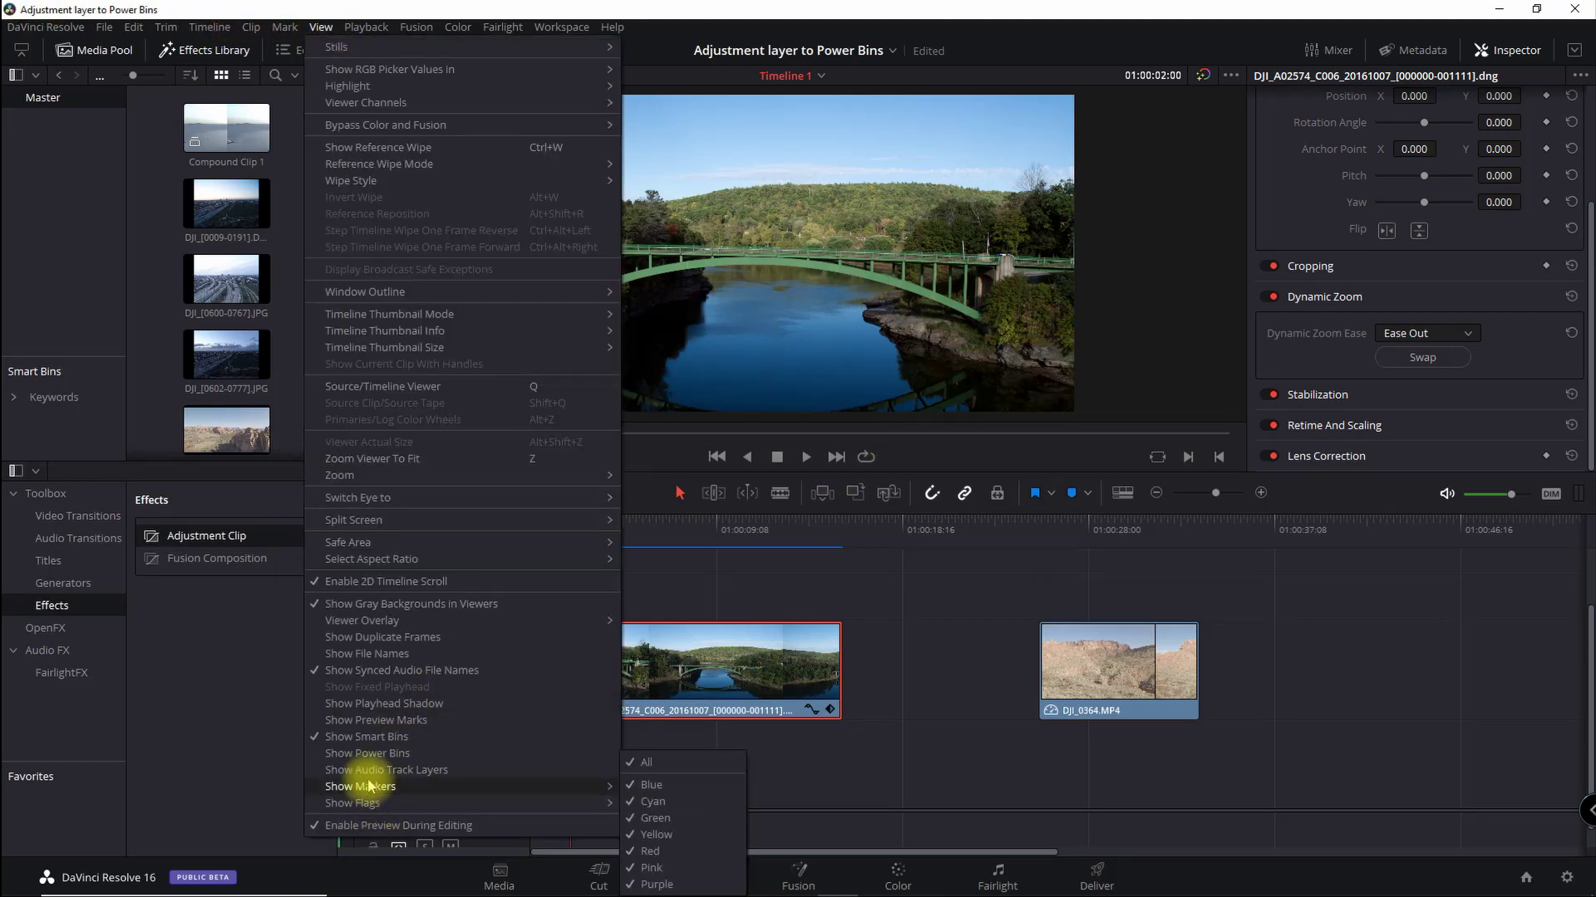
{"action": "left_click", "coordinate": [364, 754]}
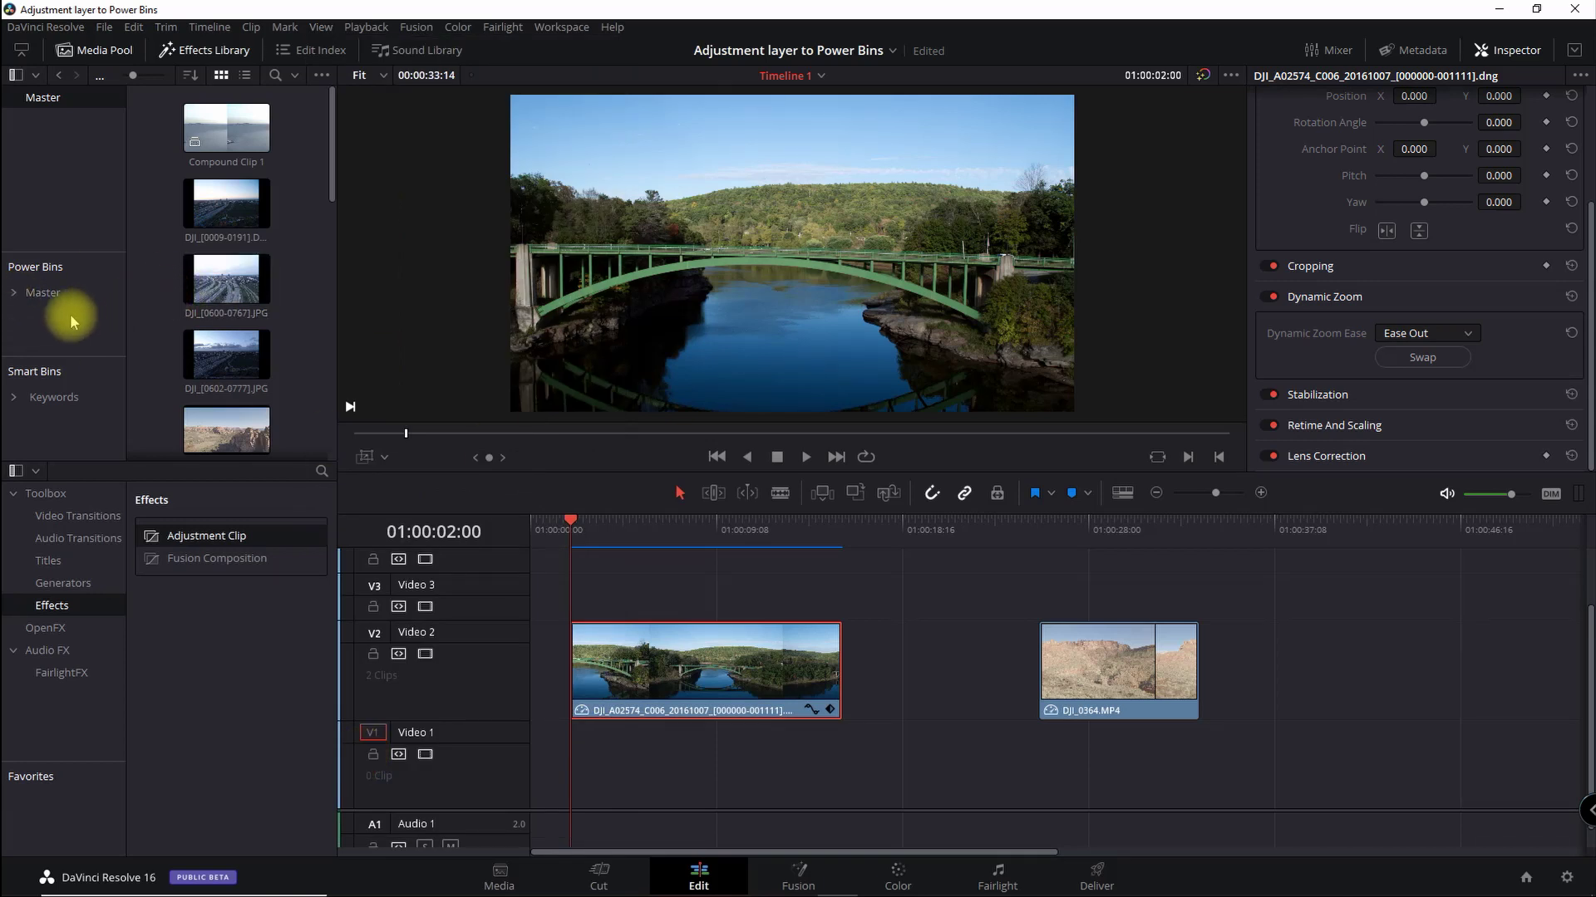
{"action": "left_click", "coordinate": [12, 294]}
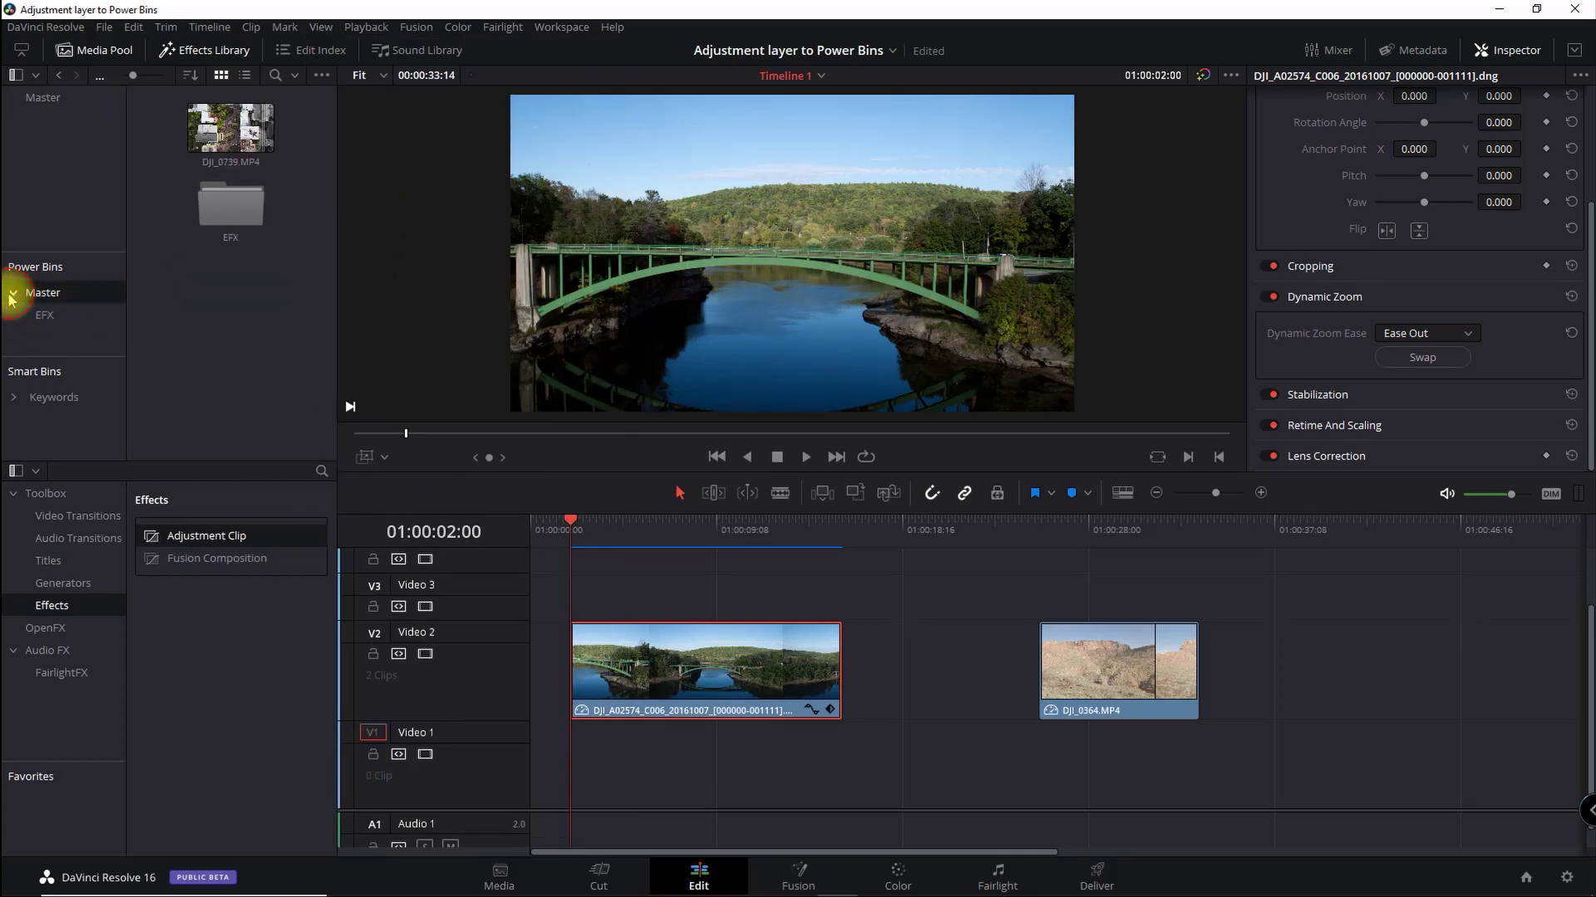
{"action": "right_click", "coordinate": [57, 316]}
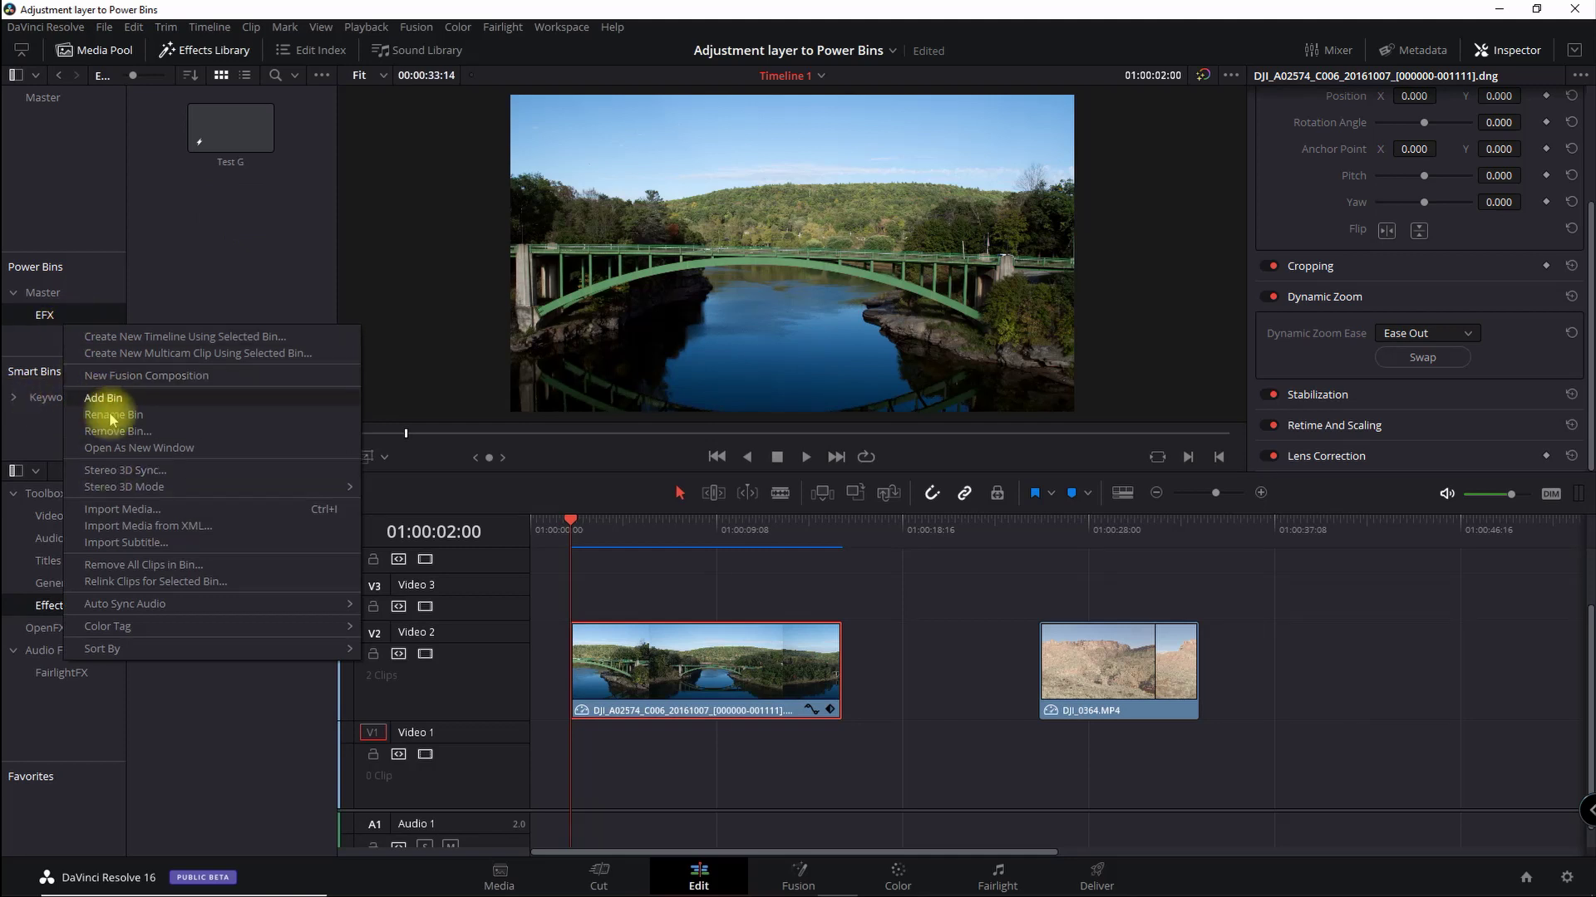
{"action": "double_click", "coordinate": [45, 314]}
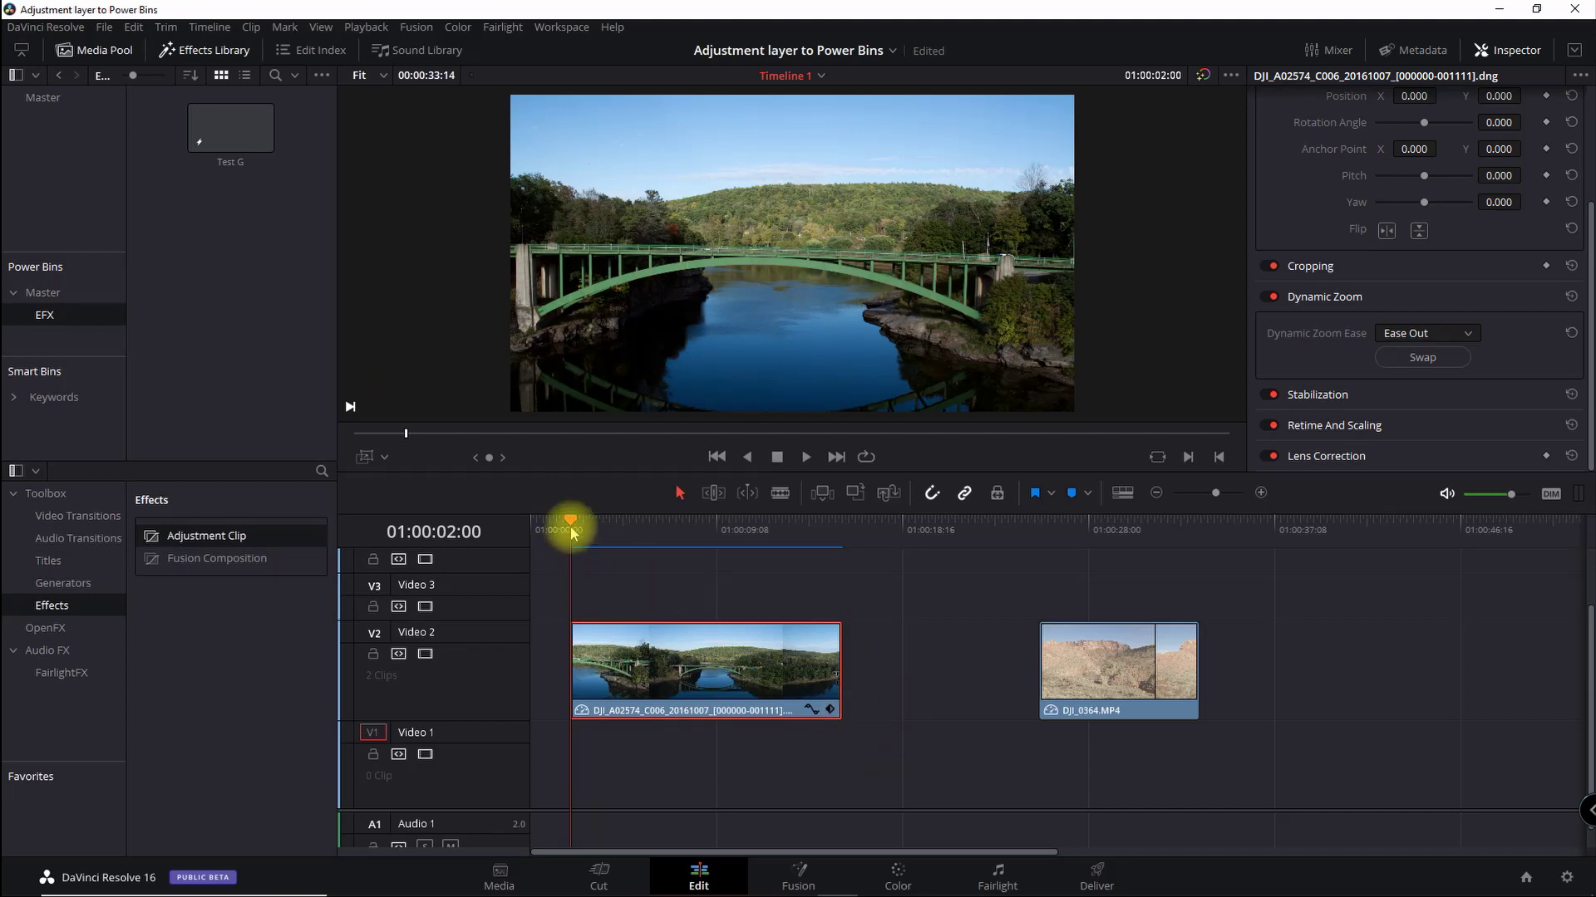
Move to 01:00:14:14 in the bridge clip and turn on the viewer's Dynamic Zoom overlay
{"action": "left_click_drag", "start_coordinate": [571, 525], "coordinate": [817, 551]}
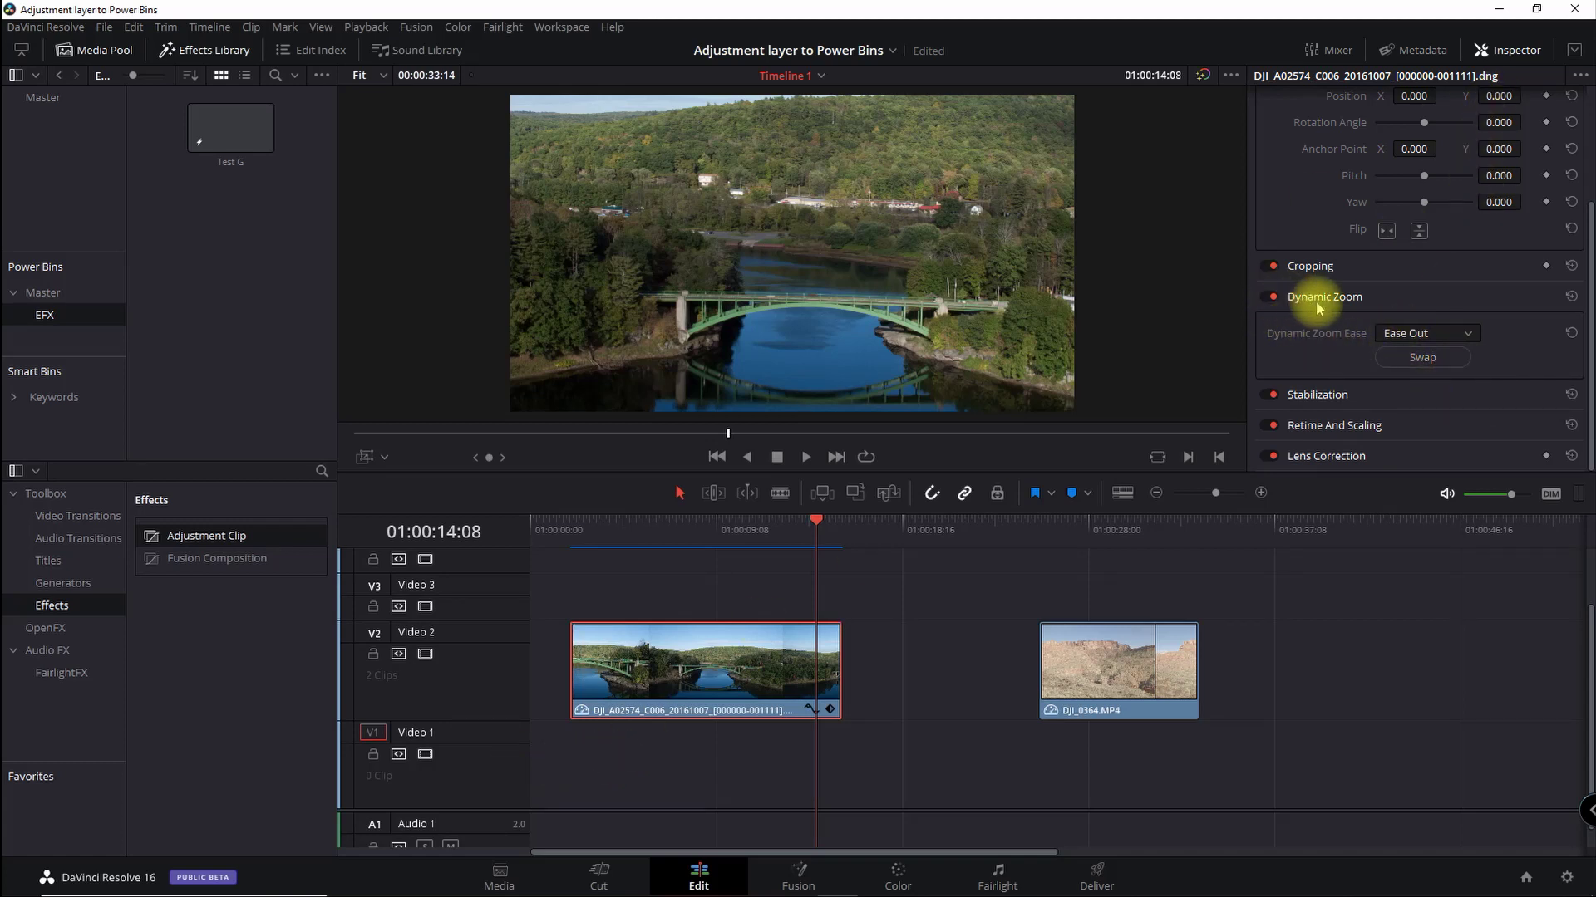
{"action": "left_click", "coordinate": [364, 456]}
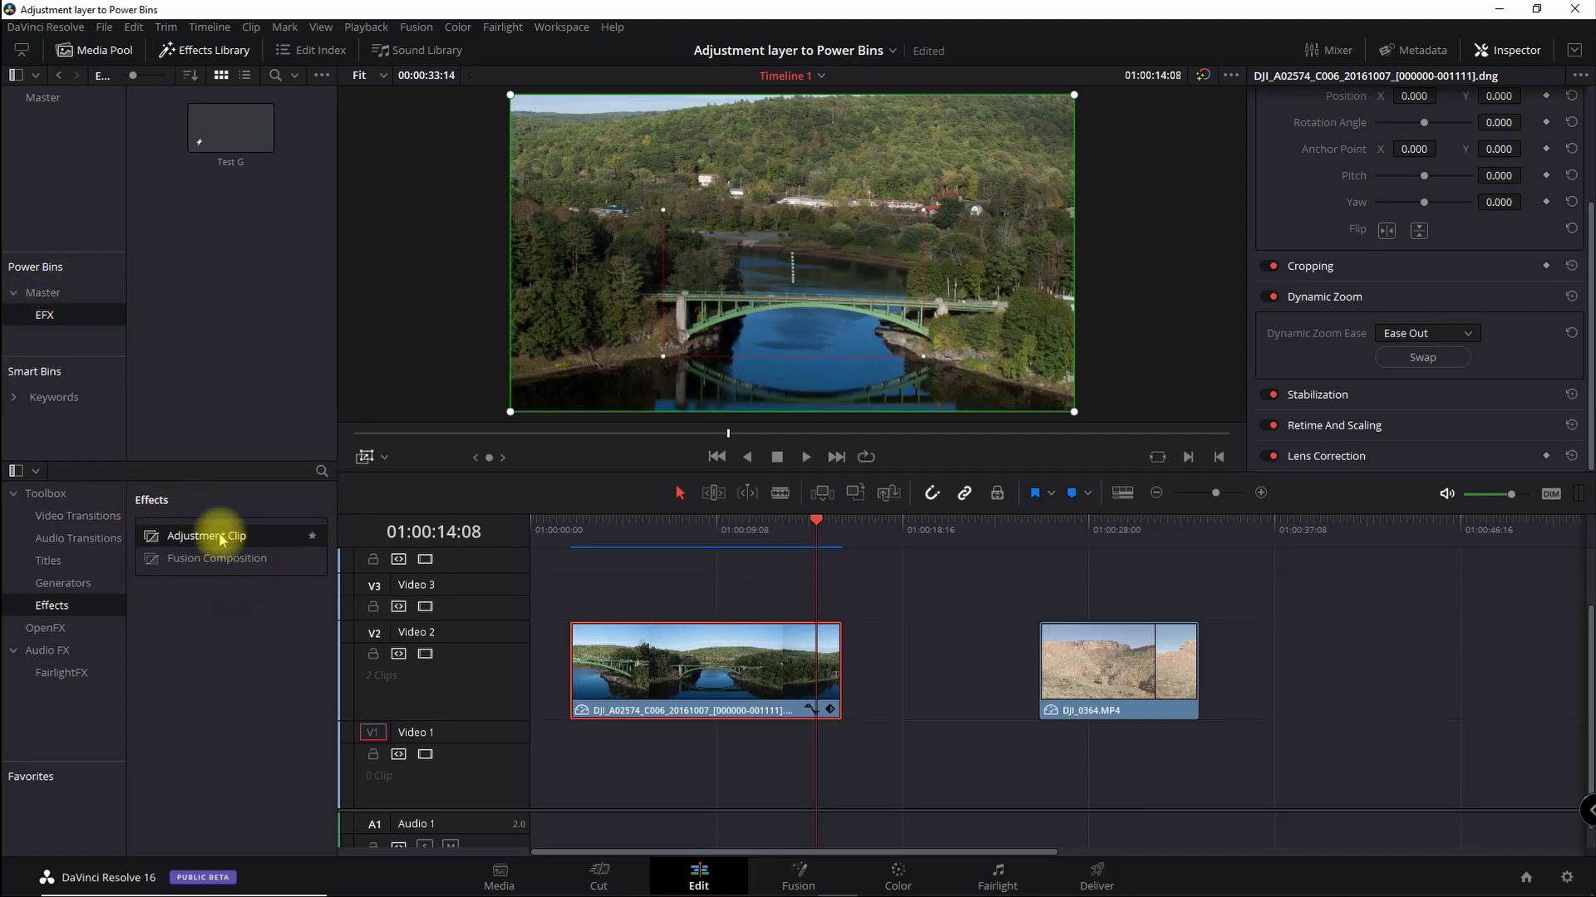
Drop an Adjustment Clip onto V3 above the bridge clip and compare it with the clip beneath
{"action": "left_click_drag", "start_coordinate": [221, 538], "coordinate": [839, 600]}
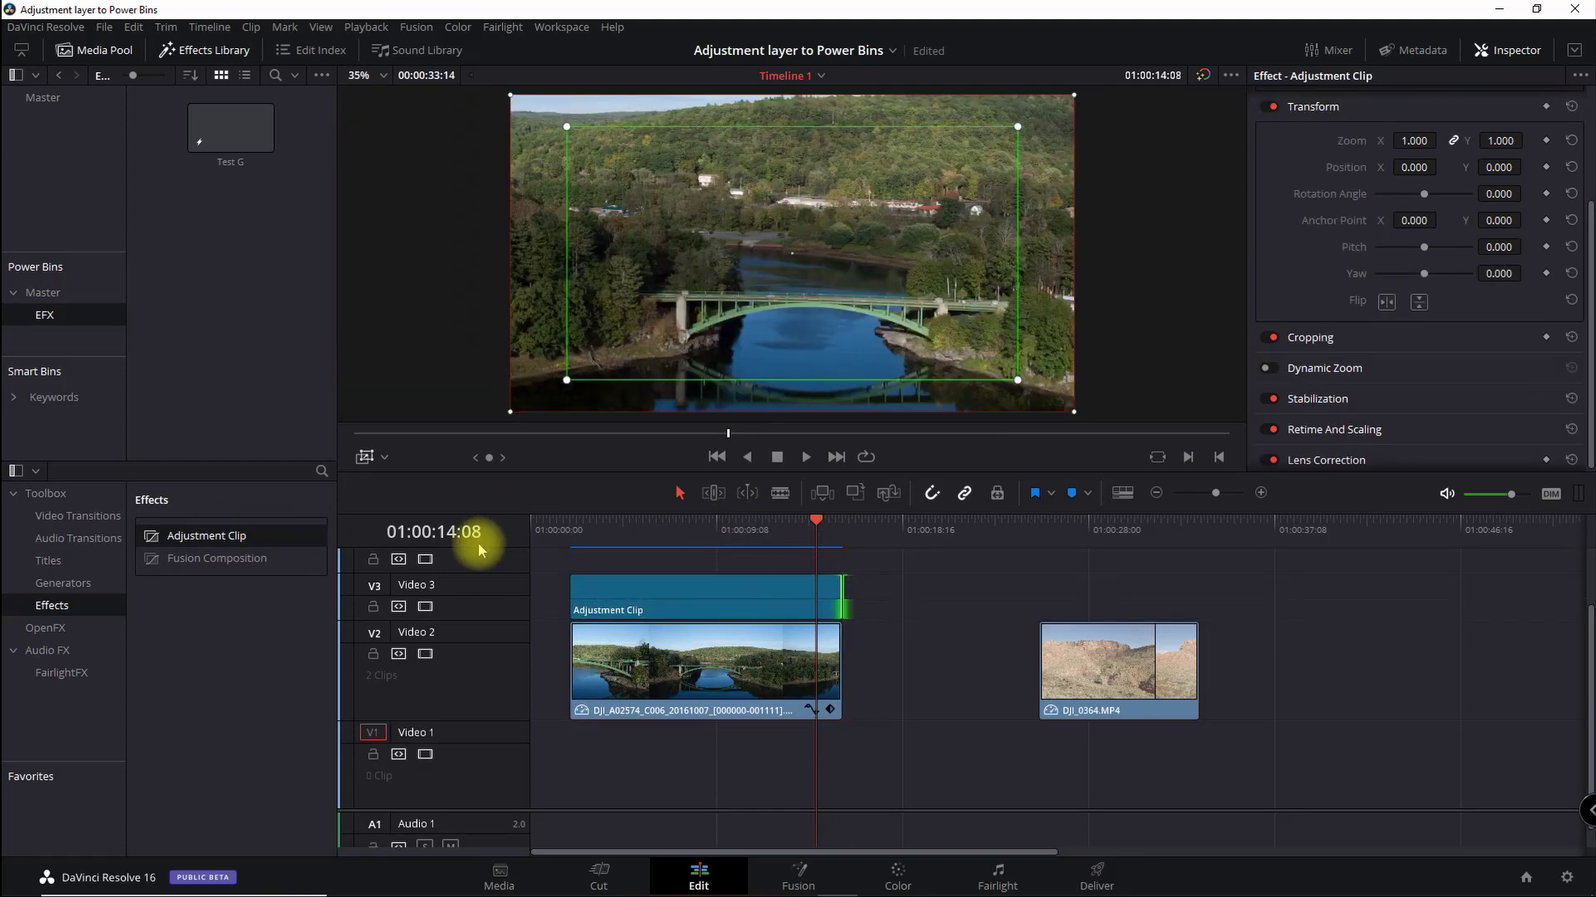
{"action": "left_click", "coordinate": [600, 596]}
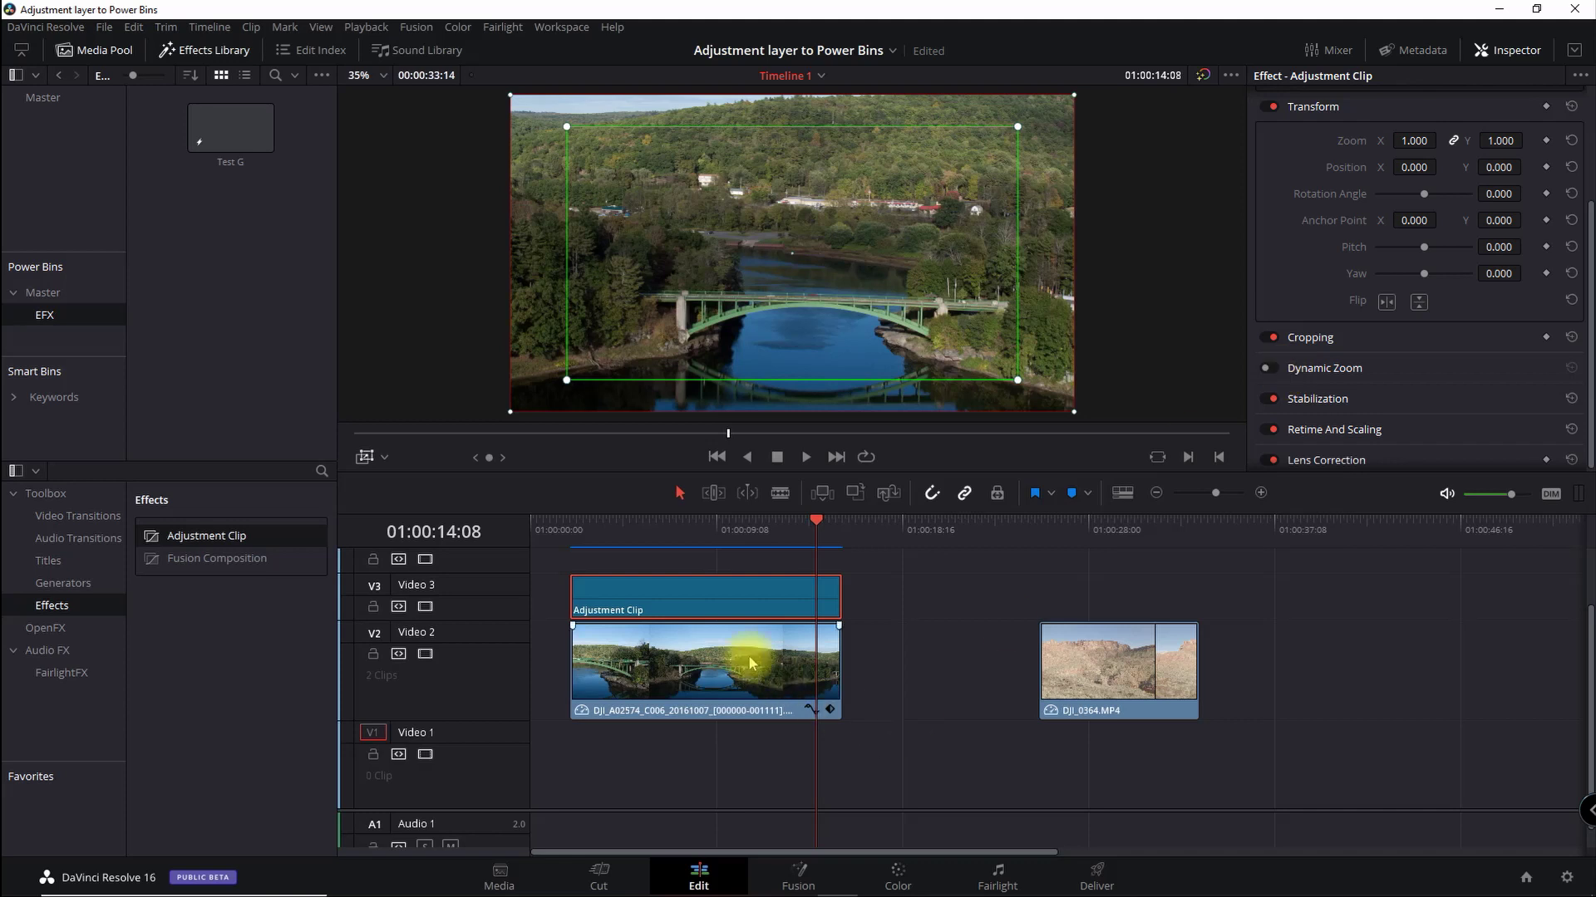
{"action": "left_click", "coordinate": [683, 656]}
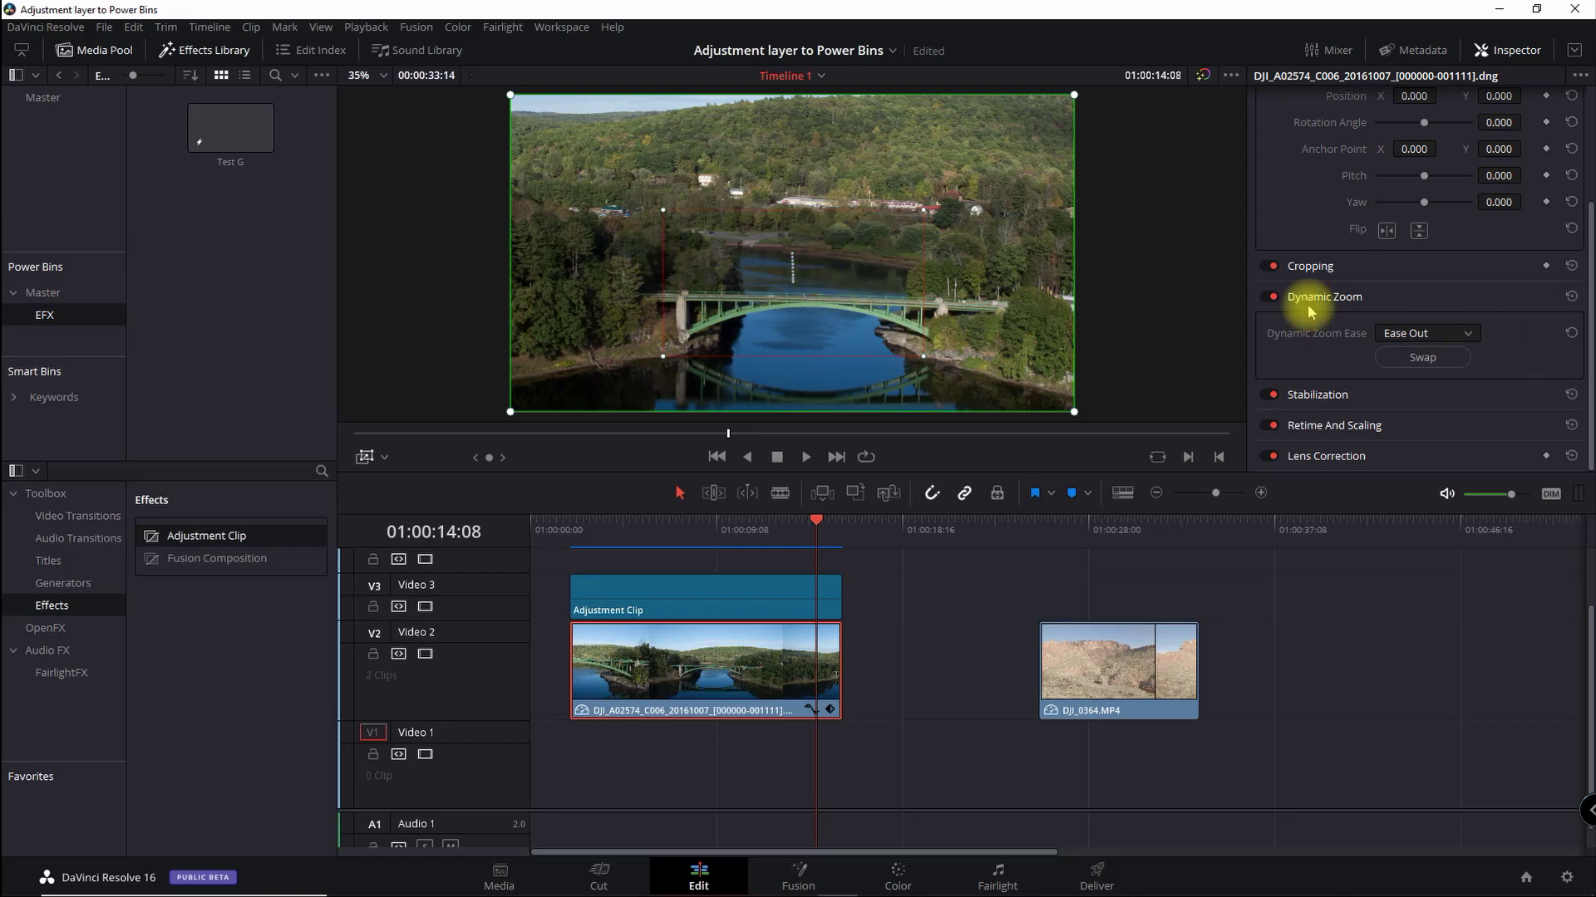
{"action": "left_click", "coordinate": [634, 590]}
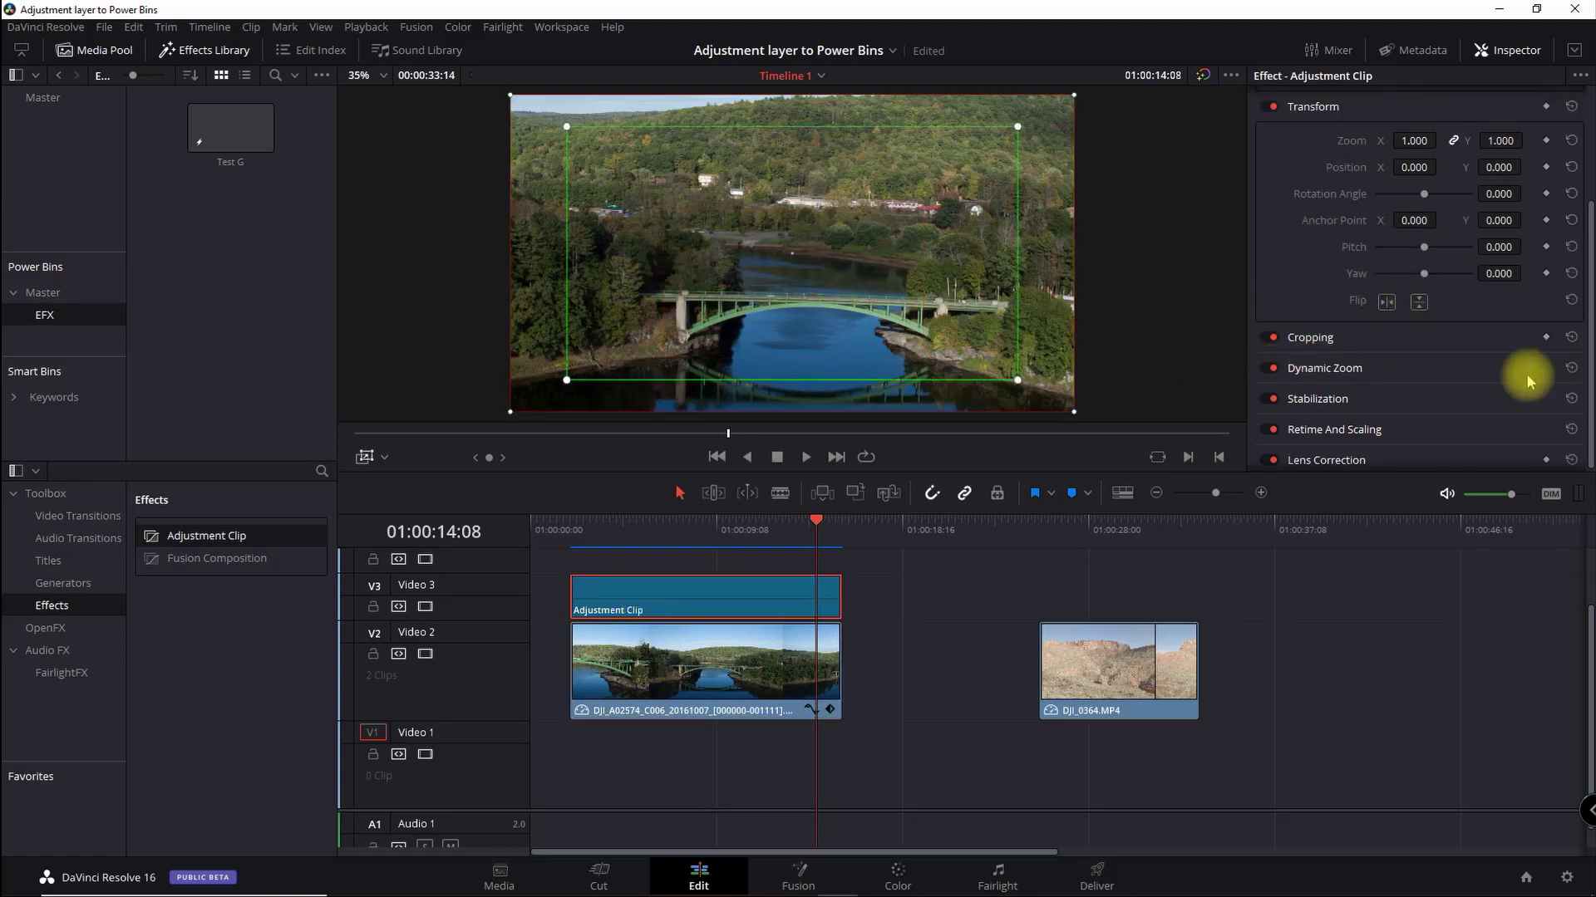
Give the adjustment clip a Dynamic Zoom with a smaller, lower frame, swapped, with Ease Out easing
{"action": "left_click", "coordinate": [1461, 370]}
{"action": "scroll", "coordinate": [1441, 394], "scroll_direction": "down", "scroll_amount": 1}
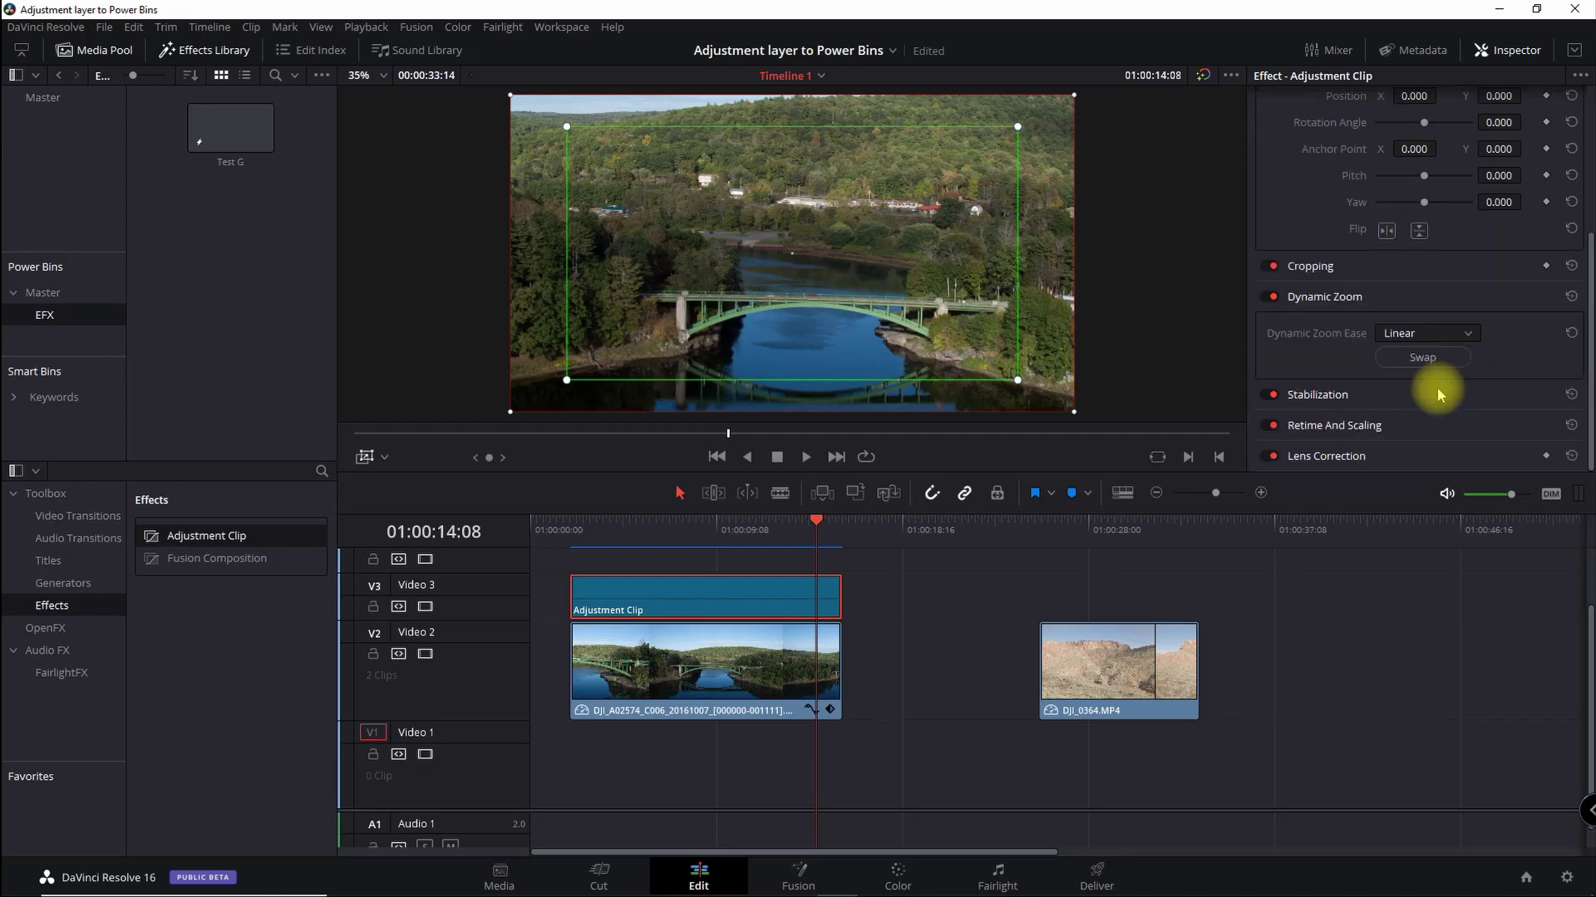
{"action": "left_click", "coordinate": [1413, 335]}
{"action": "left_click", "coordinate": [1413, 336]}
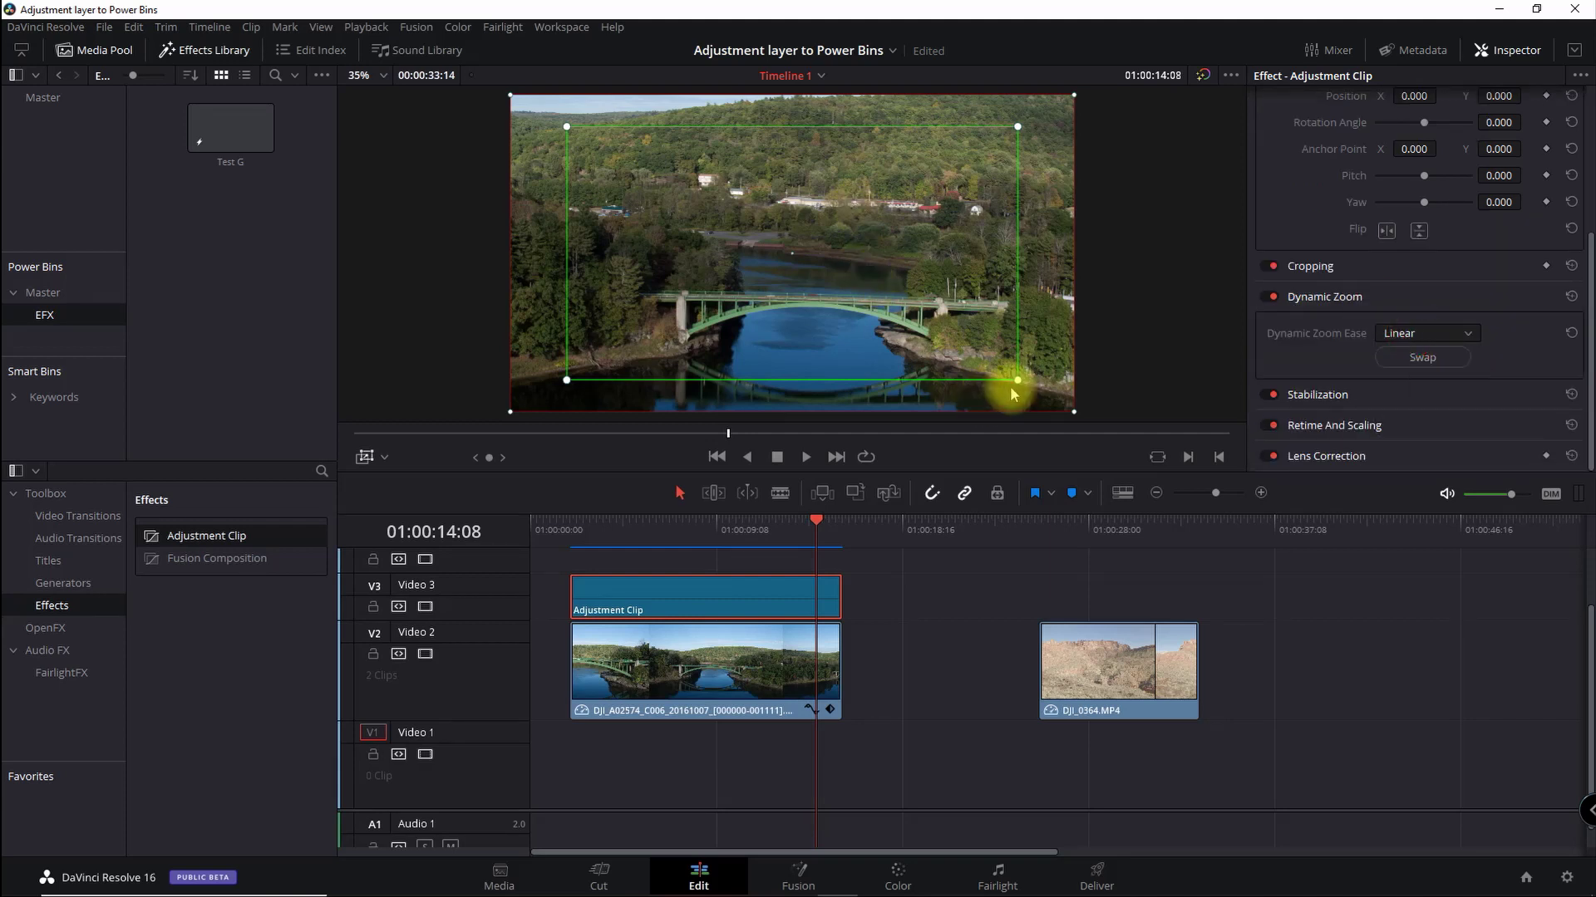
{"action": "left_click_drag", "start_coordinate": [1018, 378], "coordinate": [937, 309]}
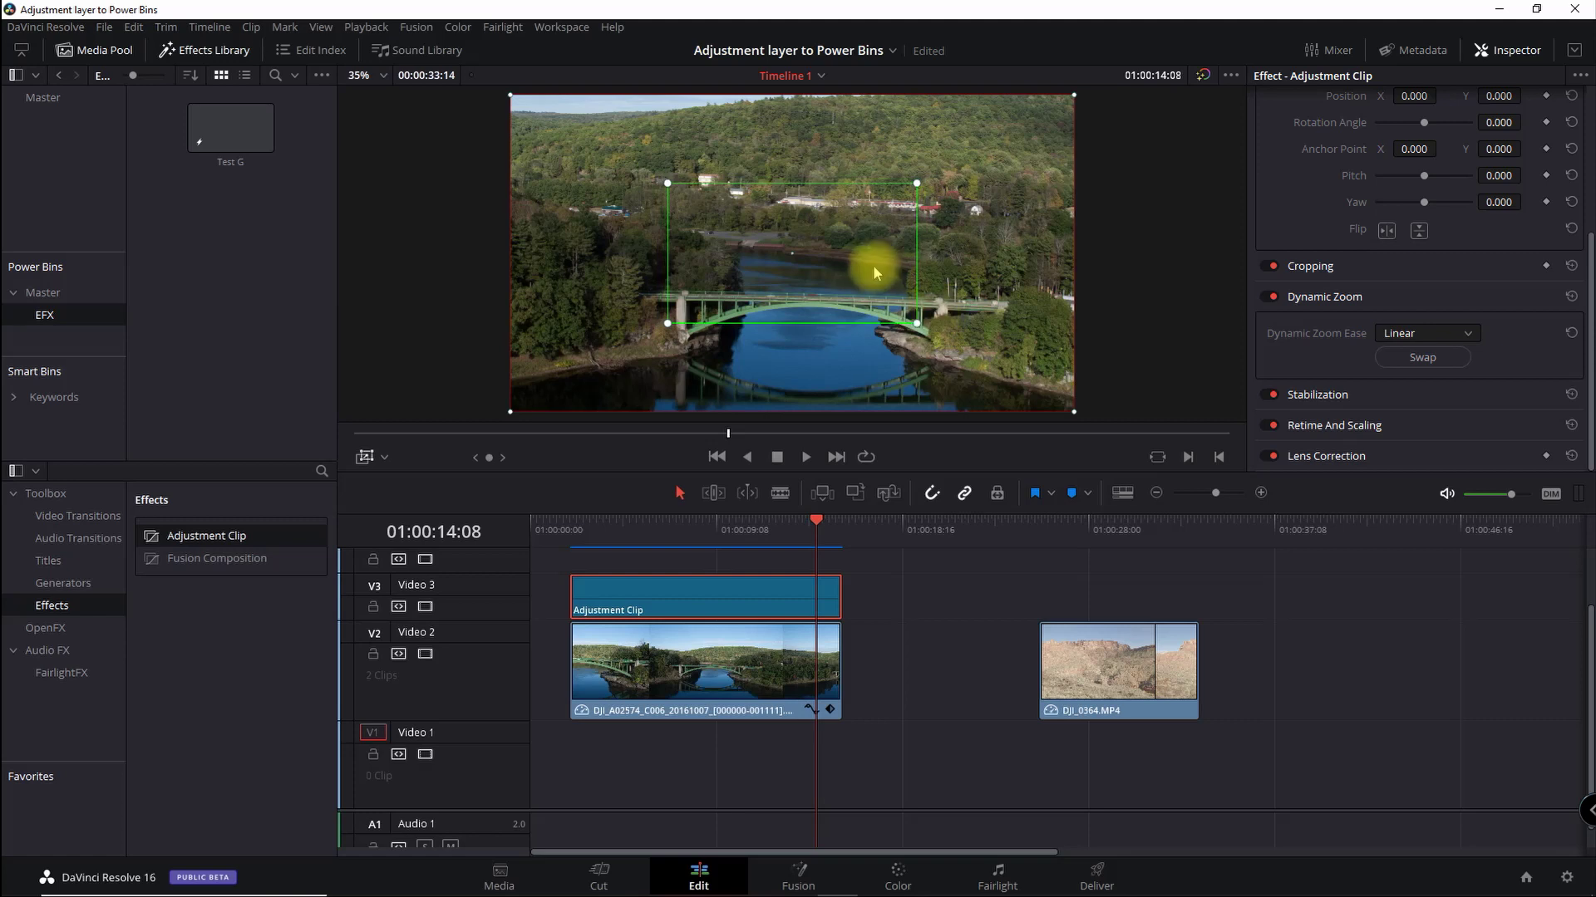
{"action": "left_click_drag", "start_coordinate": [873, 260], "coordinate": [878, 306]}
{"action": "left_click", "coordinate": [1412, 355]}
{"action": "left_click", "coordinate": [1412, 332]}
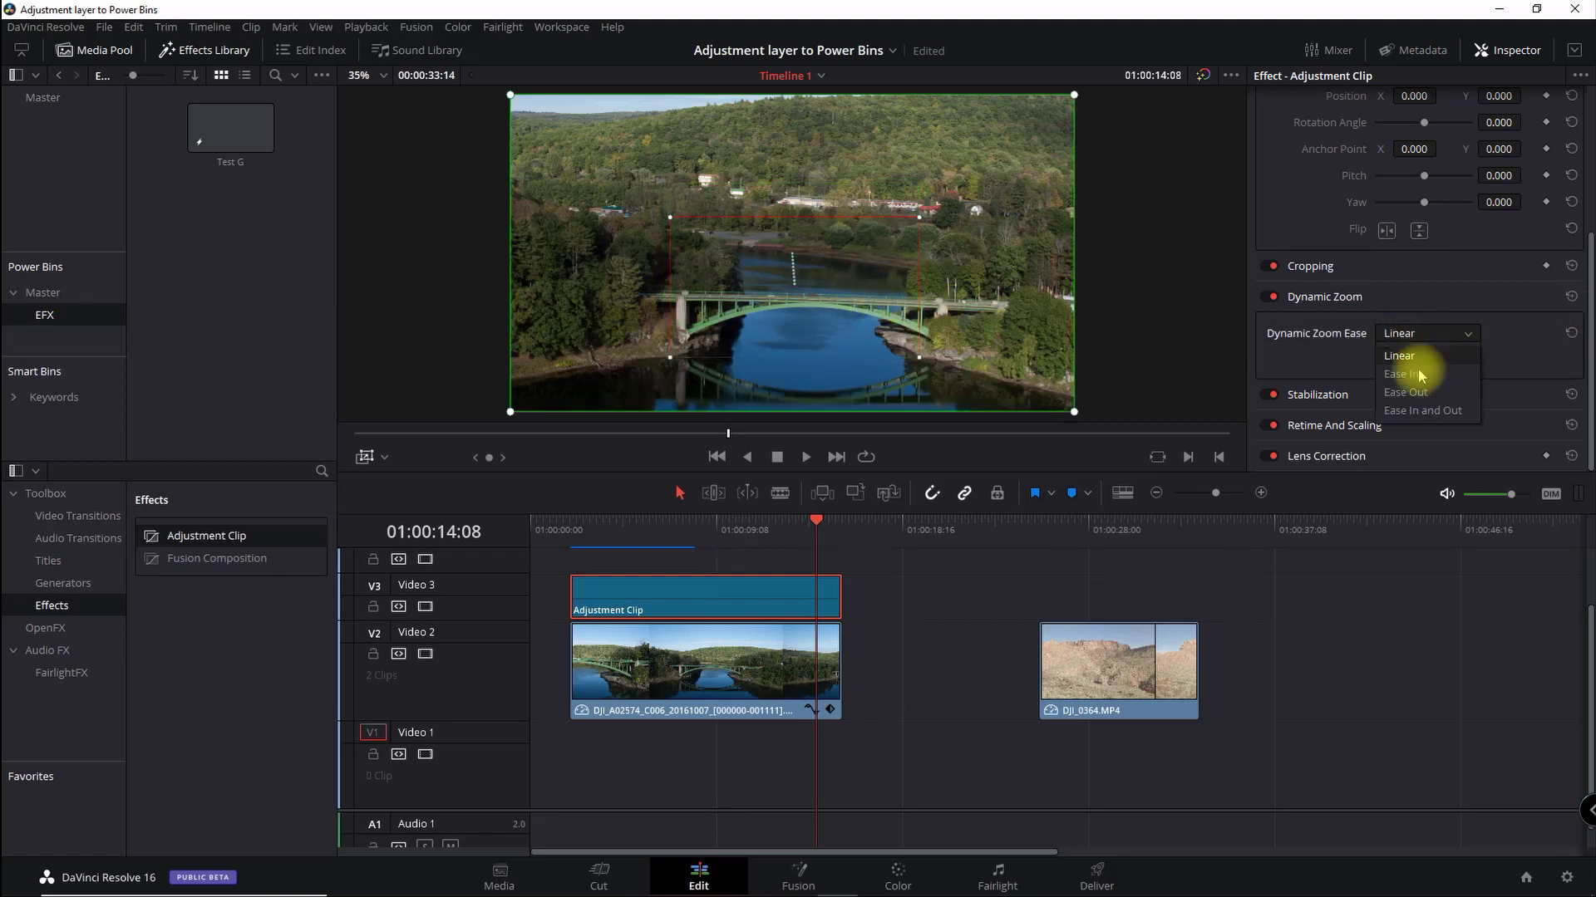
{"action": "left_click", "coordinate": [1418, 392]}
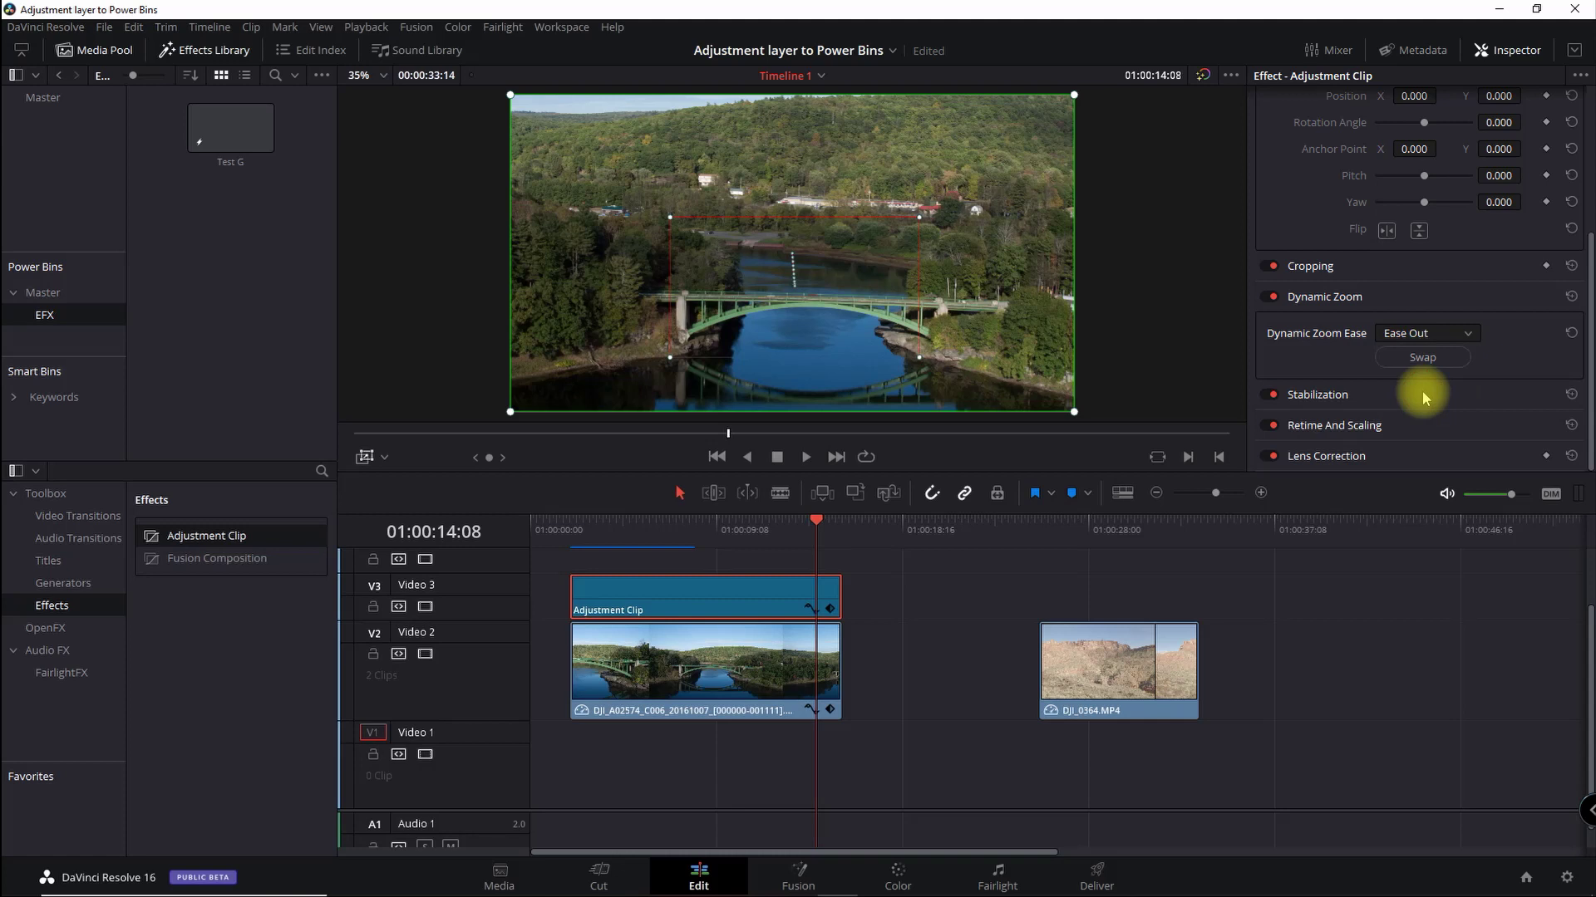
{"action": "left_click", "coordinate": [570, 532]}
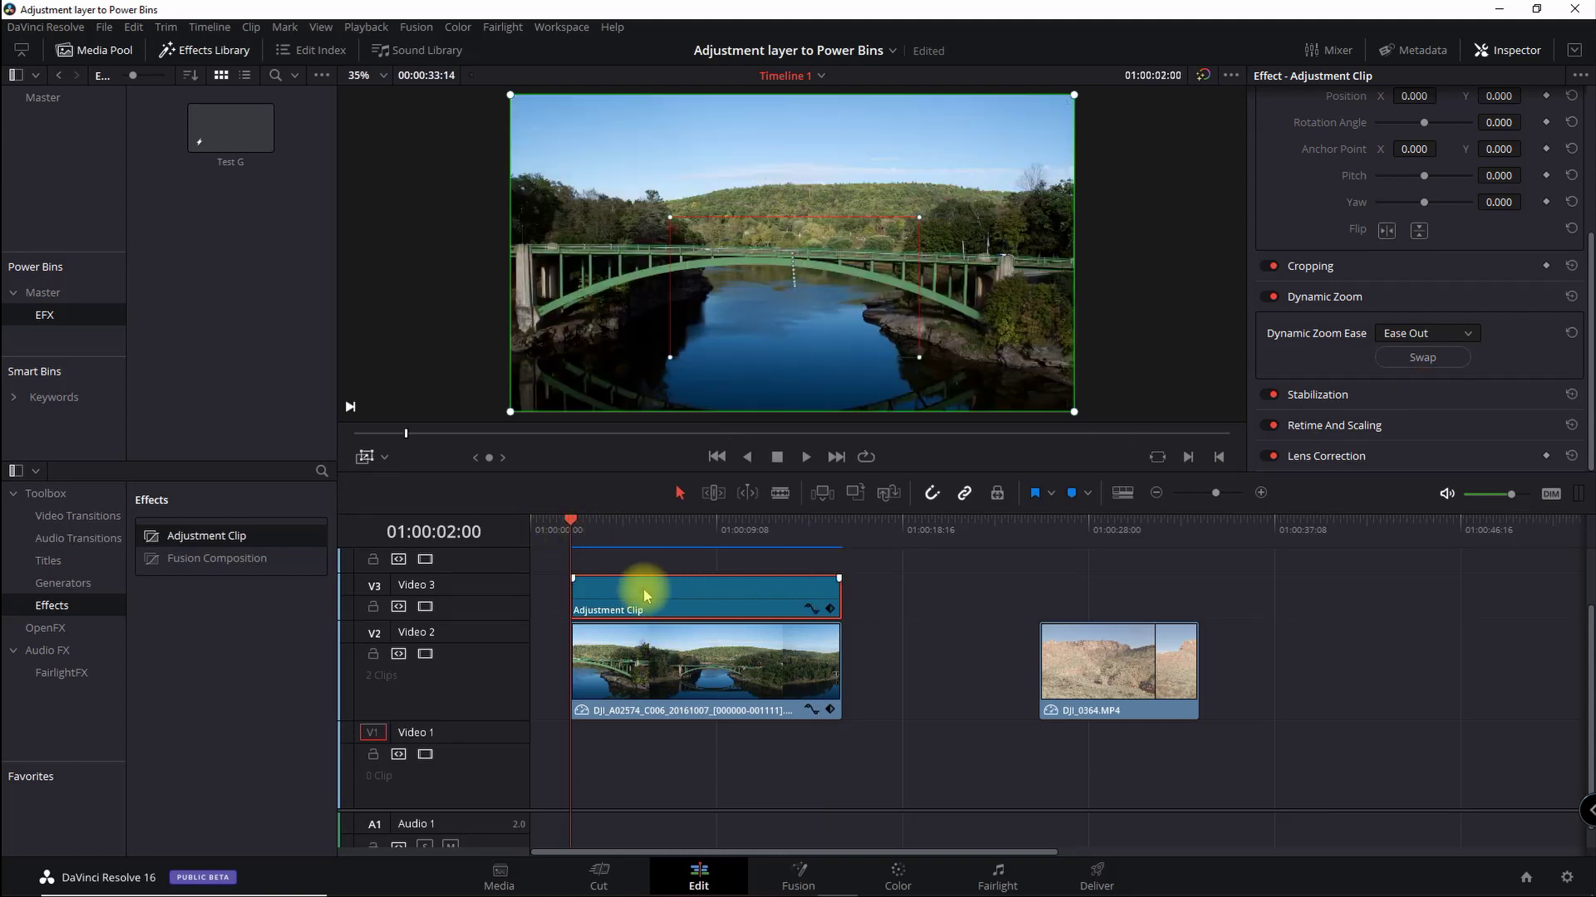
Turn off Dynamic Zoom on the V2 bridge clip, hide the overlay, and preview the zoom
{"action": "left_click", "coordinate": [625, 660]}
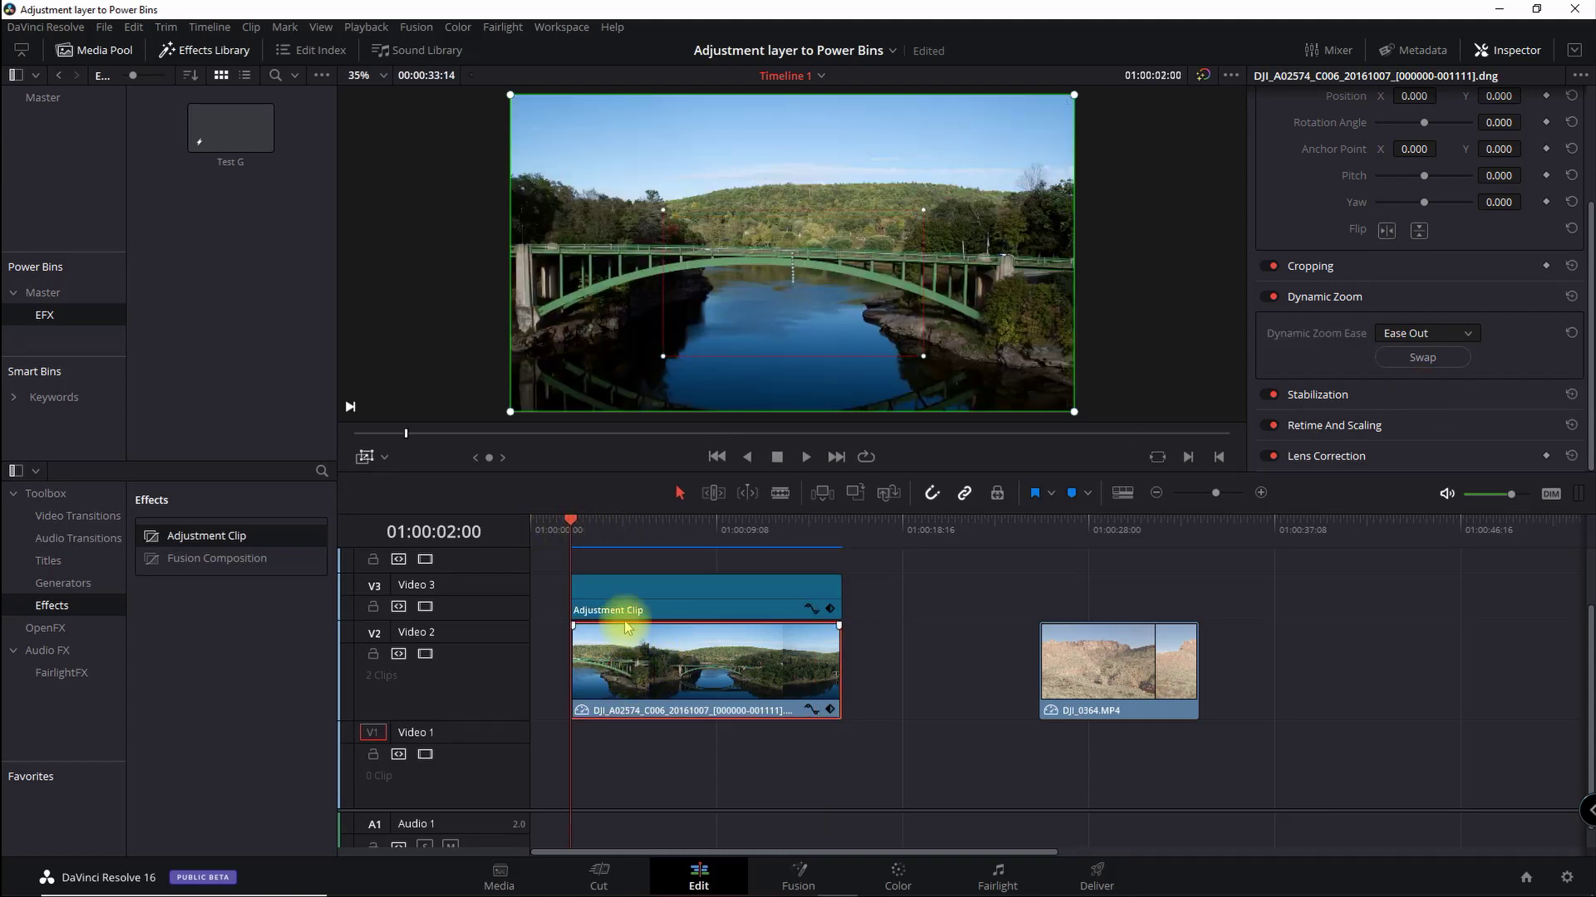
{"action": "left_click", "coordinate": [623, 592]}
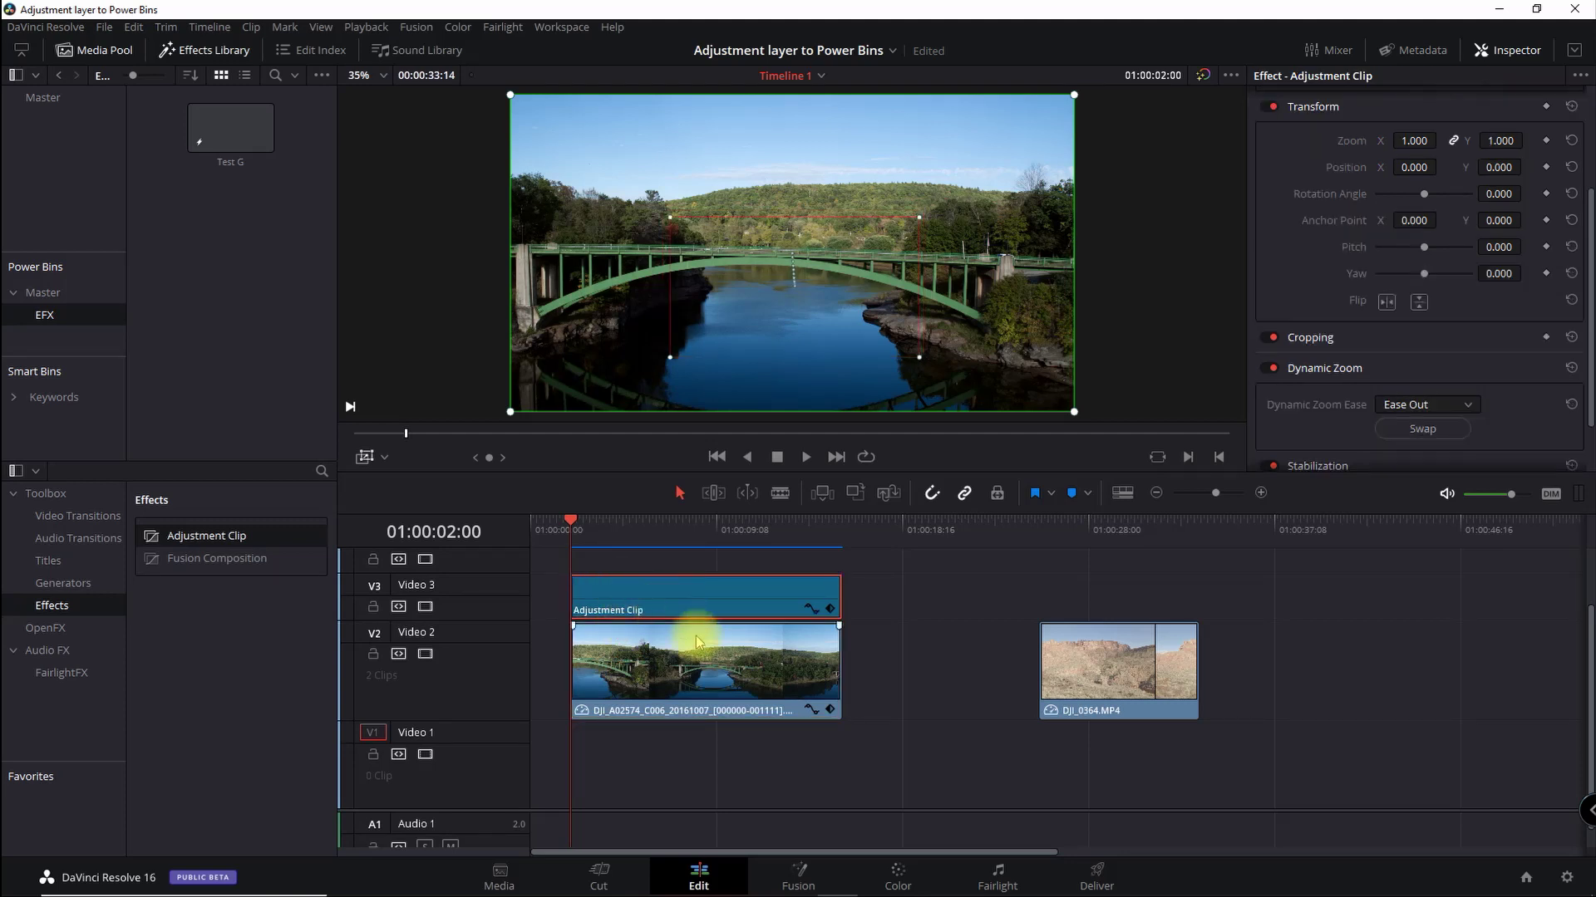
{"action": "left_click", "coordinate": [691, 682]}
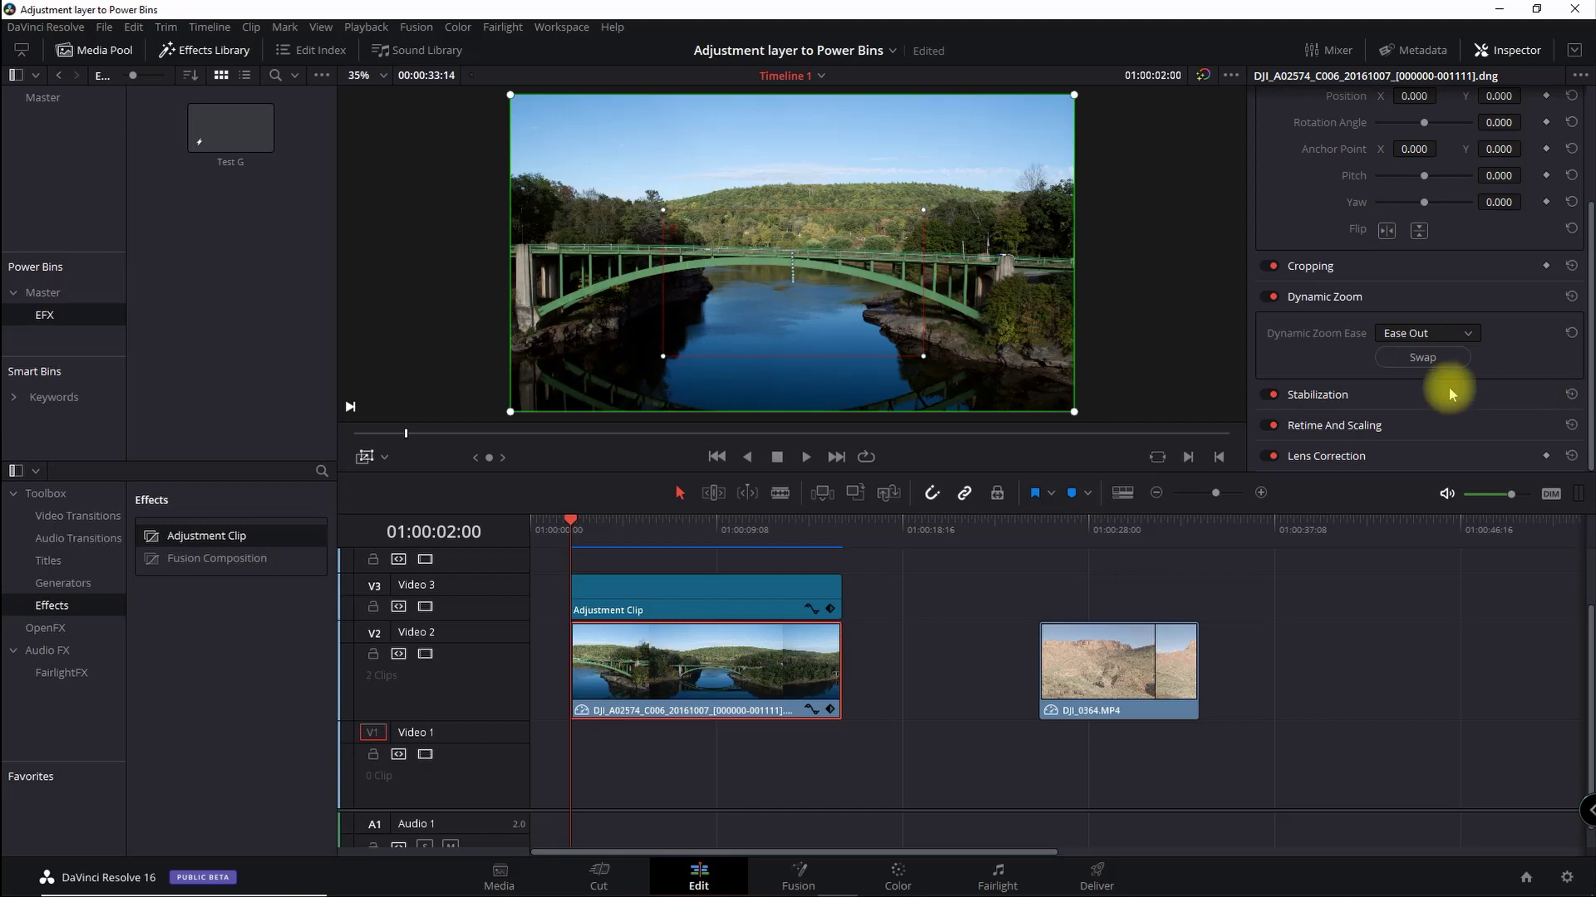
{"action": "left_click", "coordinate": [1268, 297]}
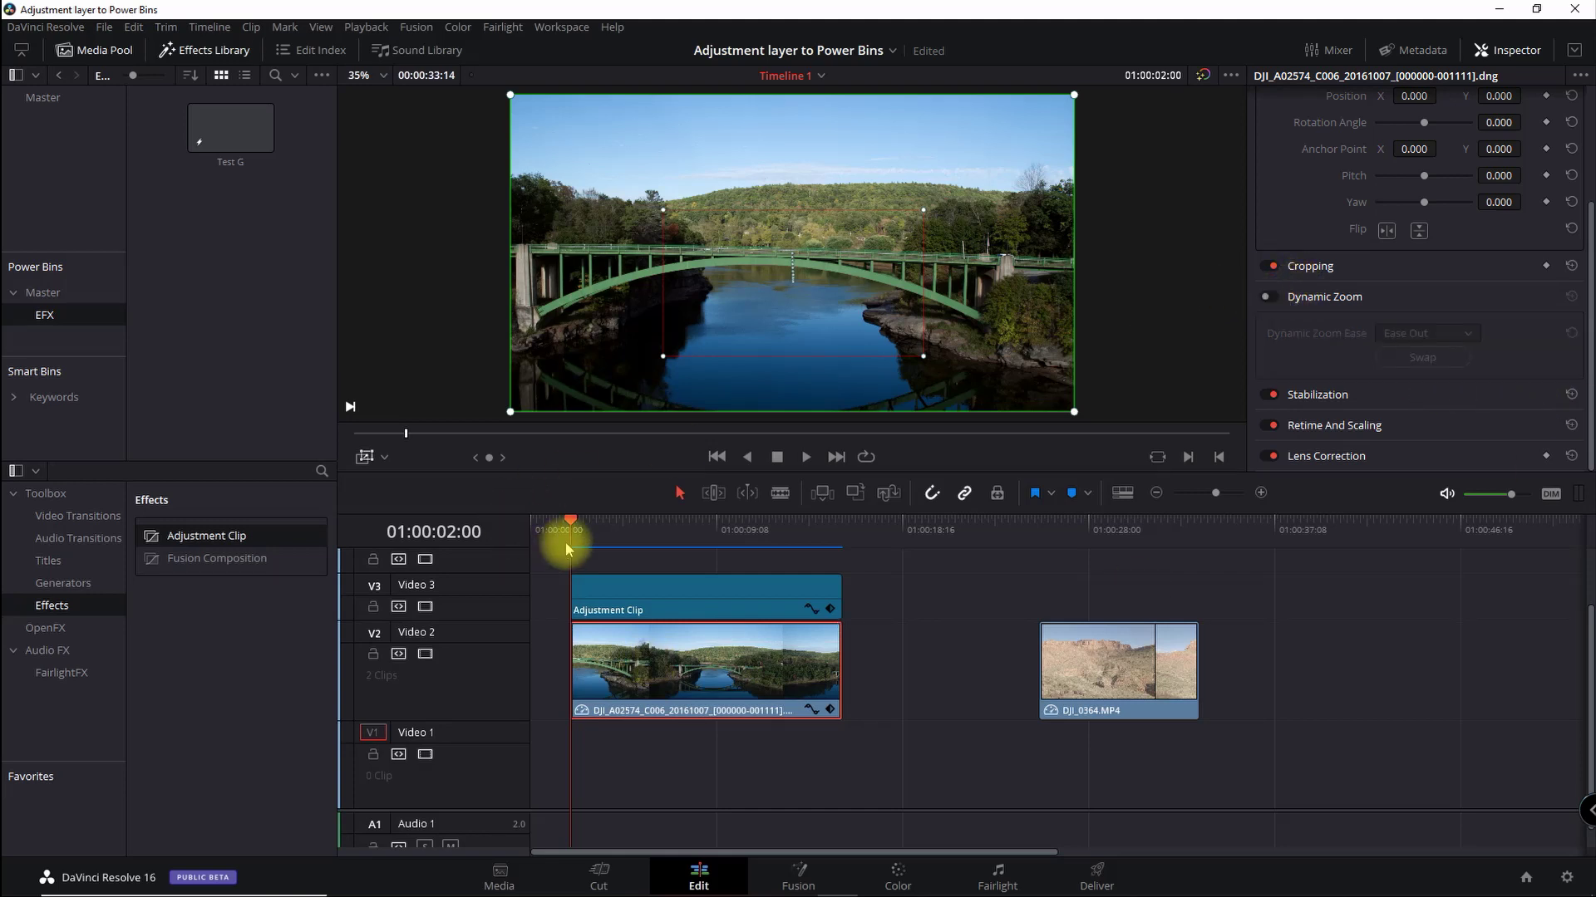
{"action": "left_click", "coordinate": [365, 457]}
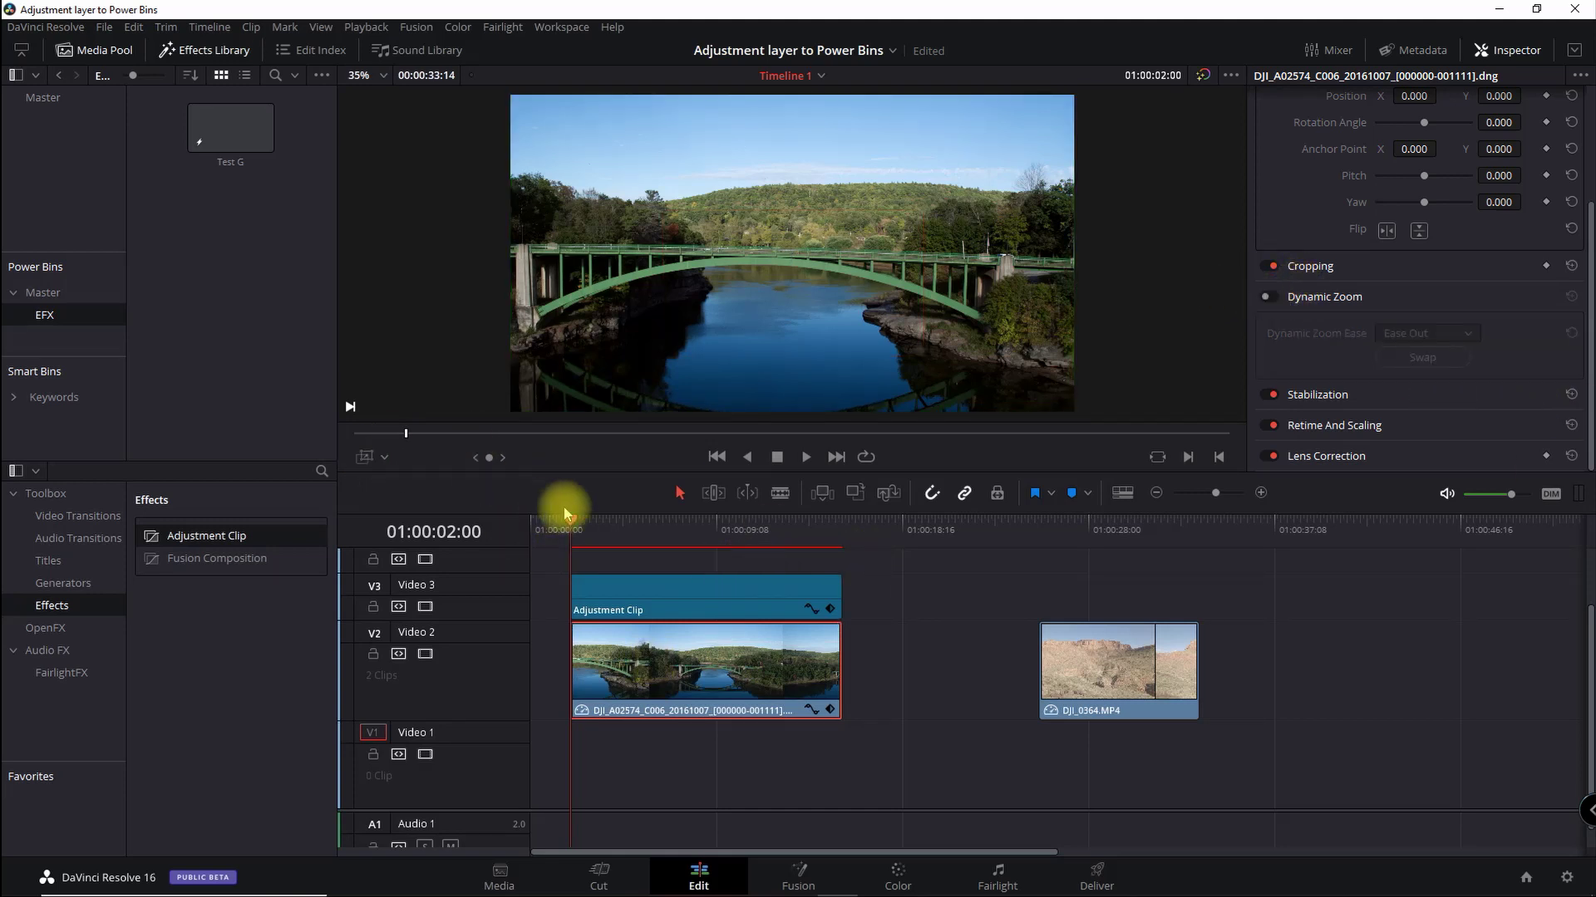
{"action": "mouse_move", "coordinate": [591, 520]}
{"action": "left_mouse_down"}
{"action": "mouse_move", "coordinate": [829, 529]}
{"action": "mouse_move", "coordinate": [597, 545]}
{"action": "left_mouse_up"}
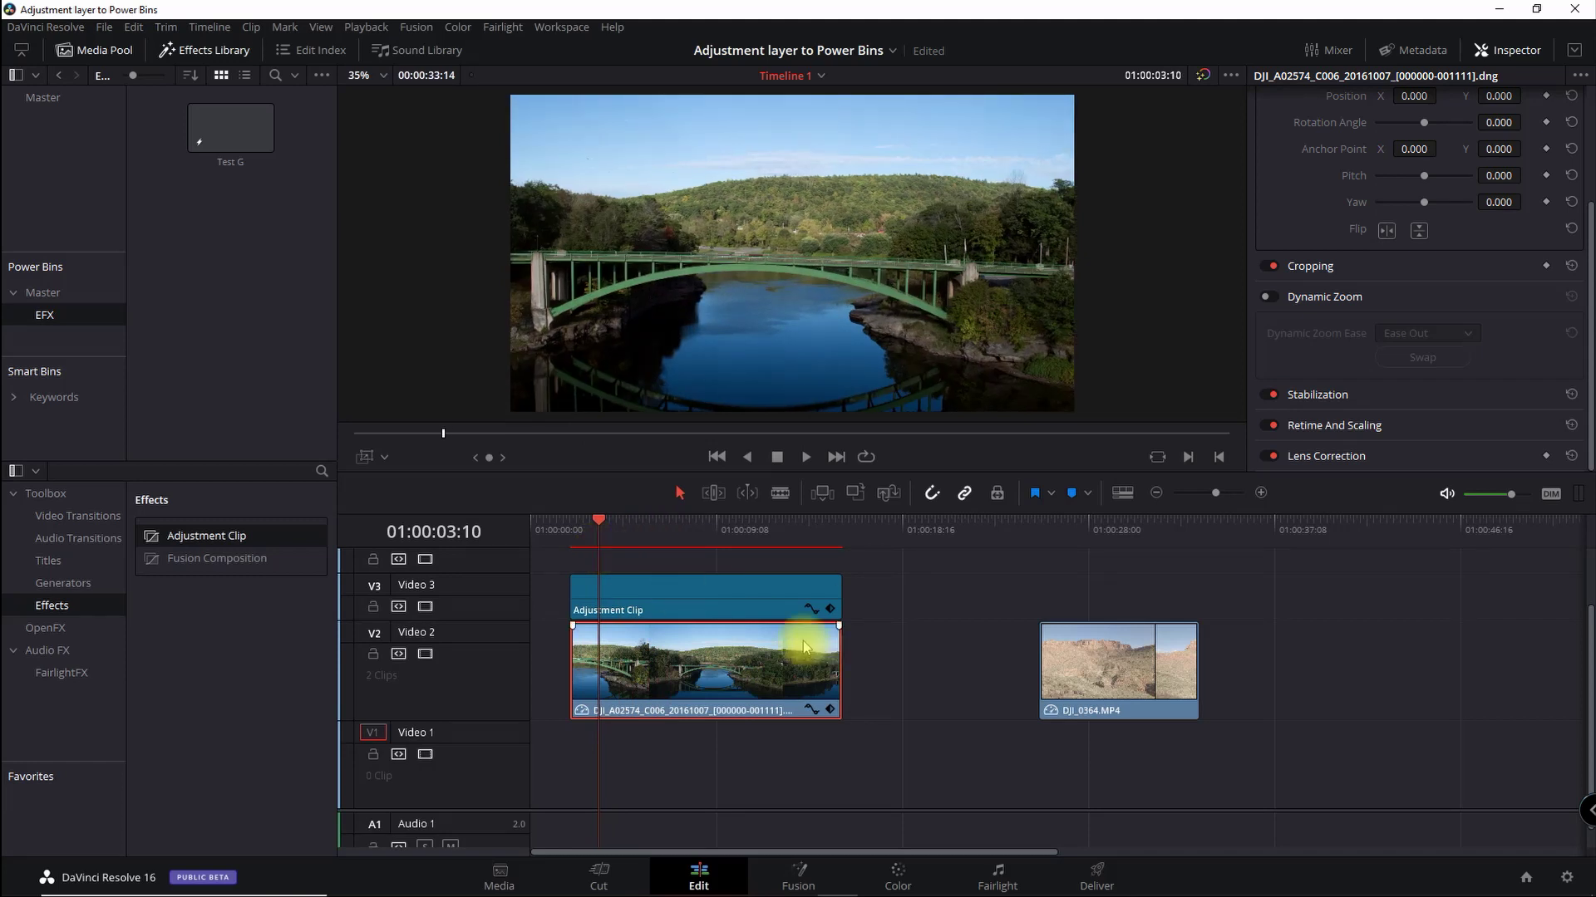
Save the V3 adjustment clip into the EFX power bin and rename it 'DZoom BGRN In'
{"action": "left_click", "coordinate": [713, 598]}
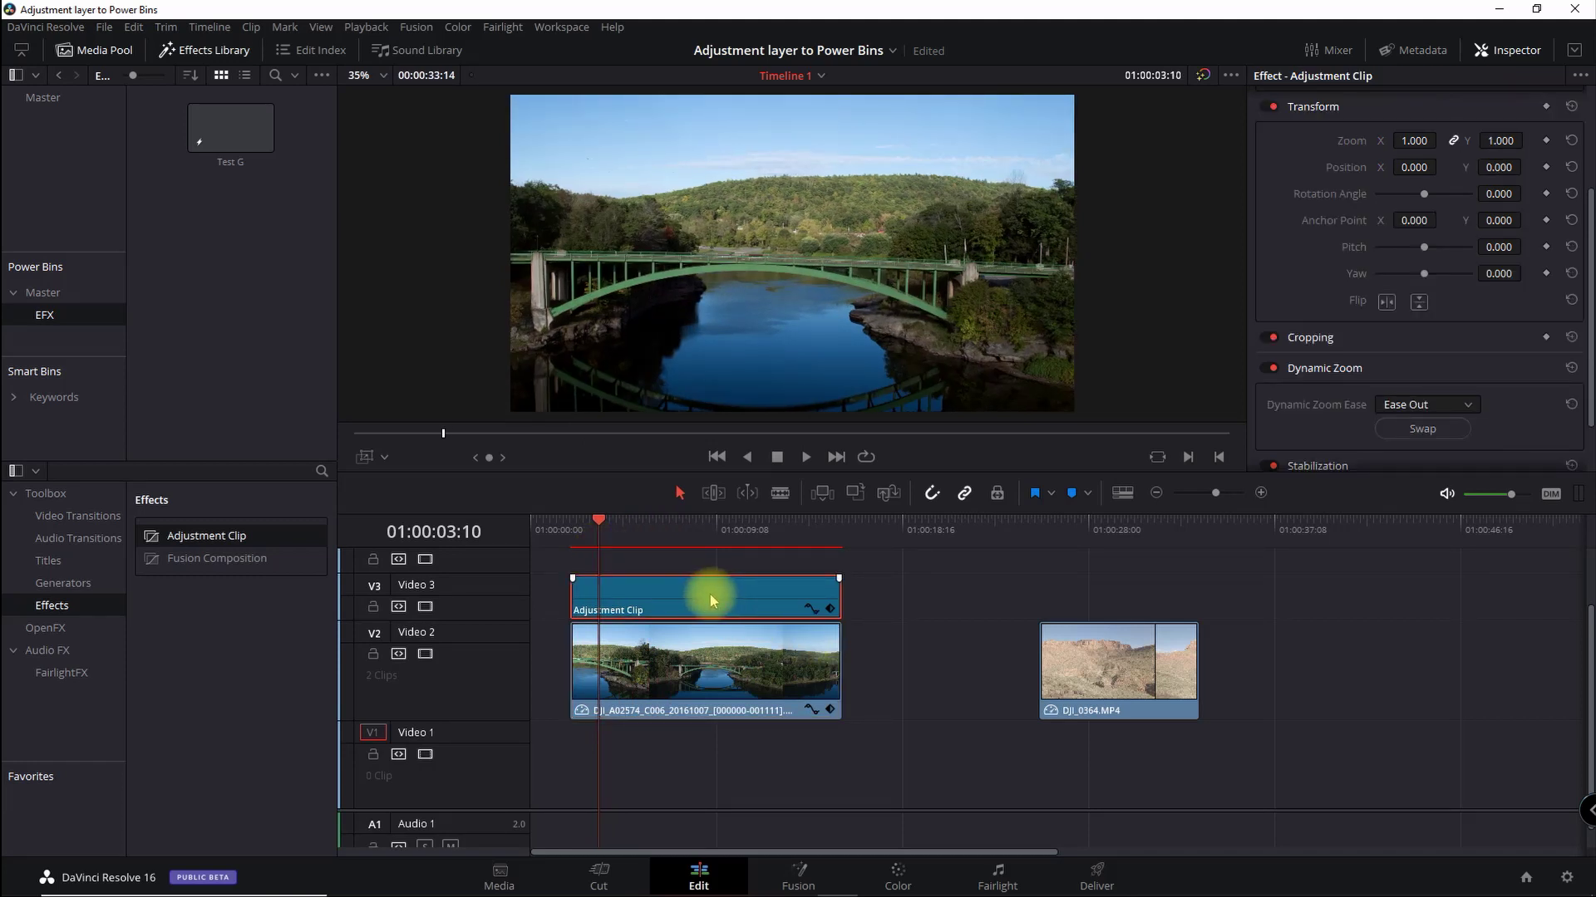
{"action": "left_click_drag", "start_coordinate": [710, 595], "coordinate": [208, 283]}
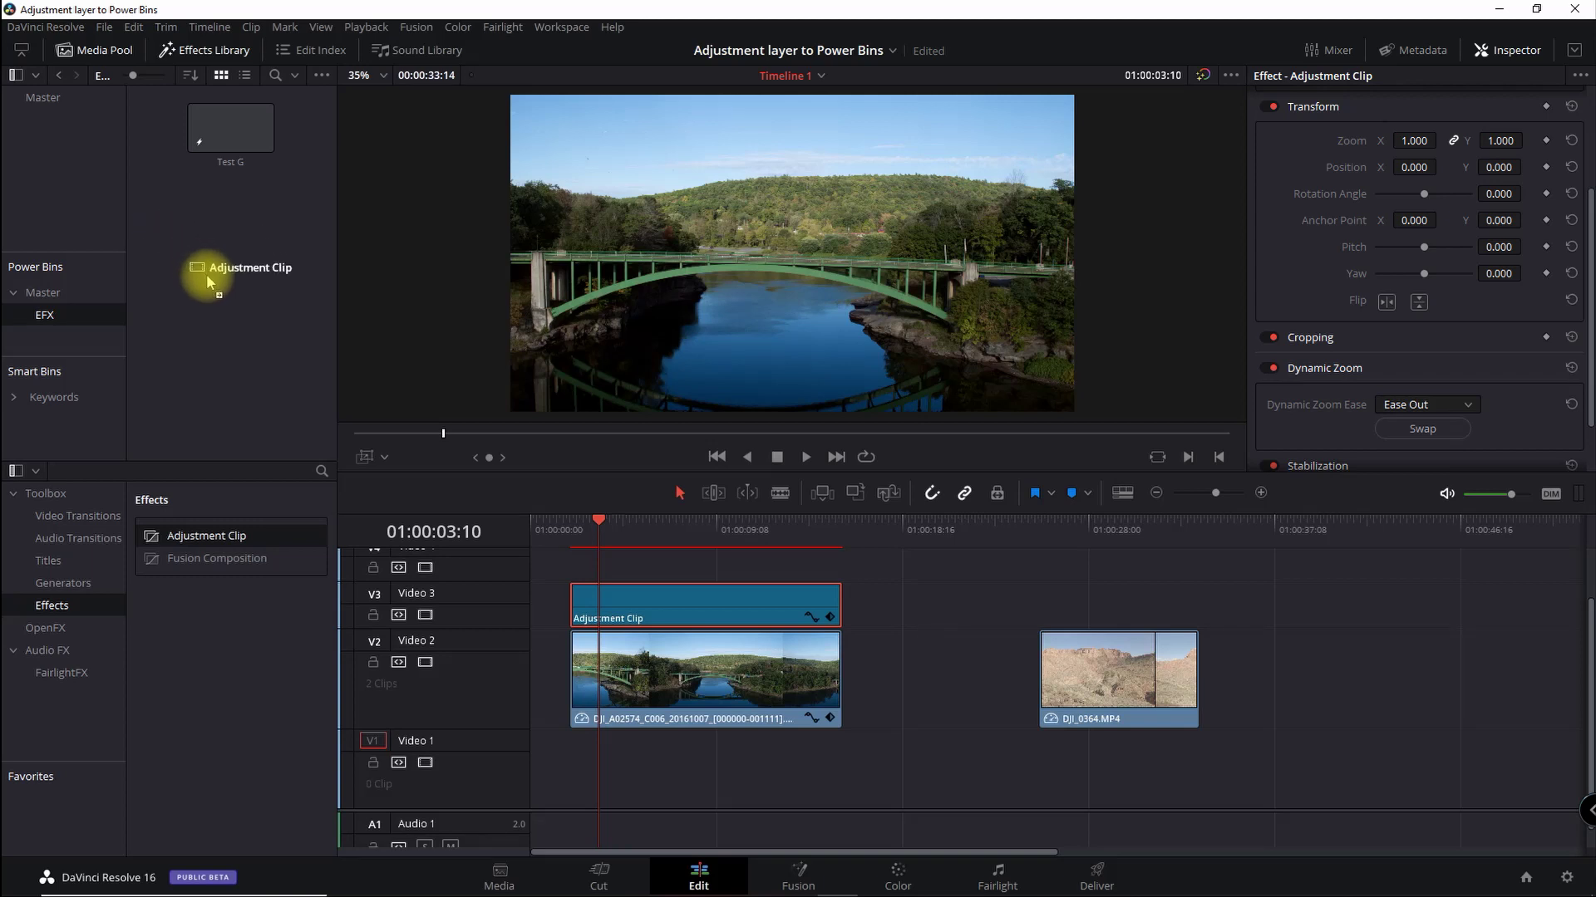
{"action": "left_click_drag", "start_coordinate": [207, 283], "coordinate": [206, 273]}
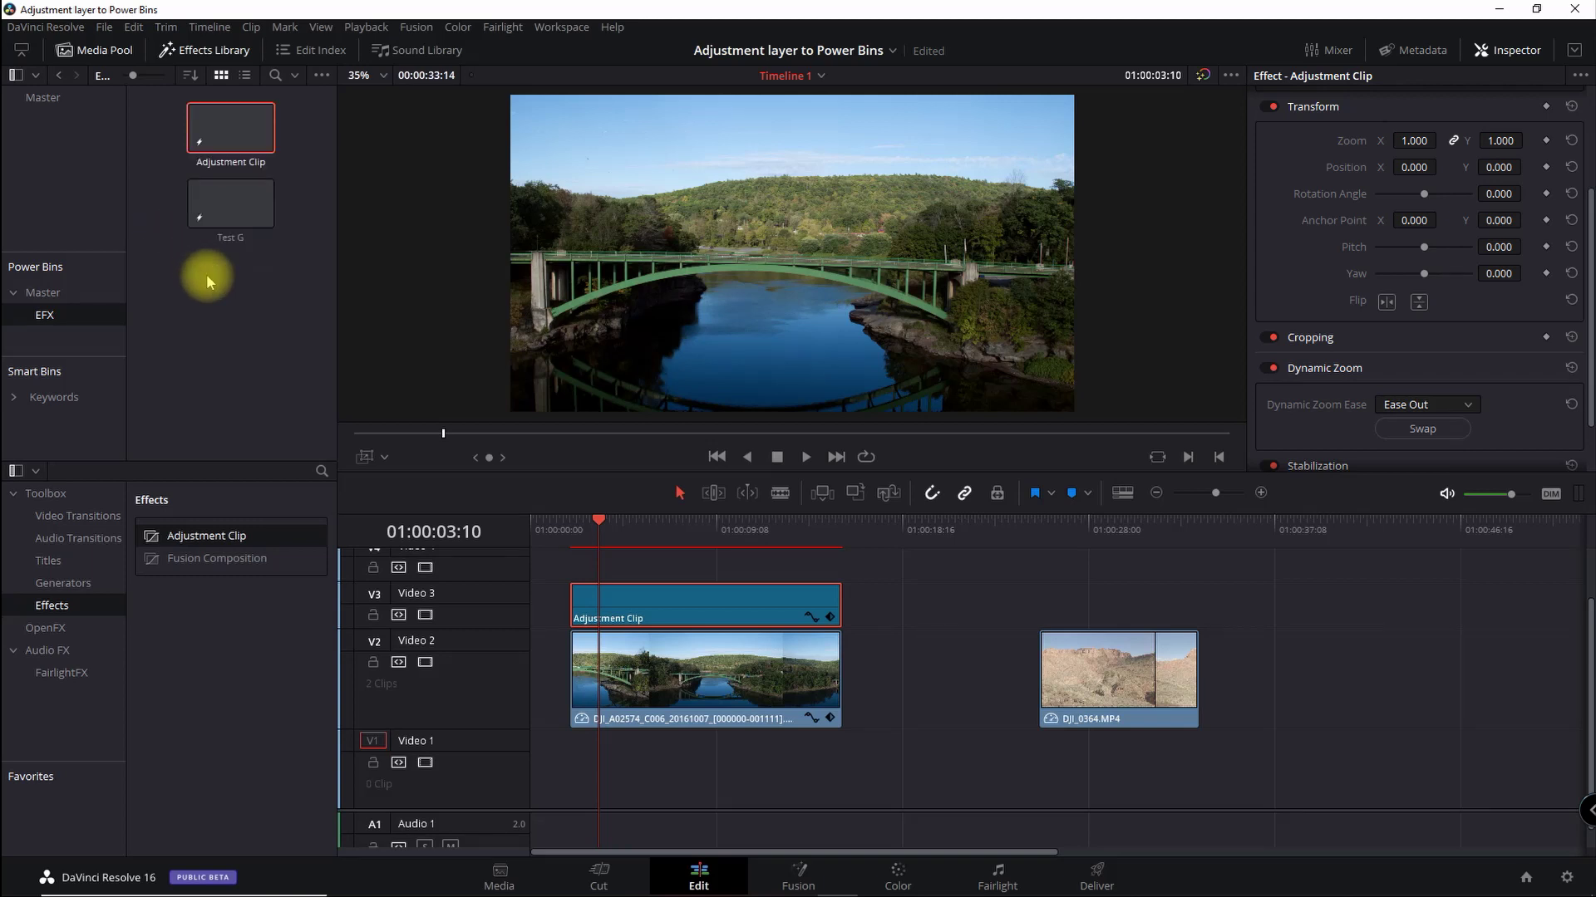
{"action": "left_click", "coordinate": [222, 162]}
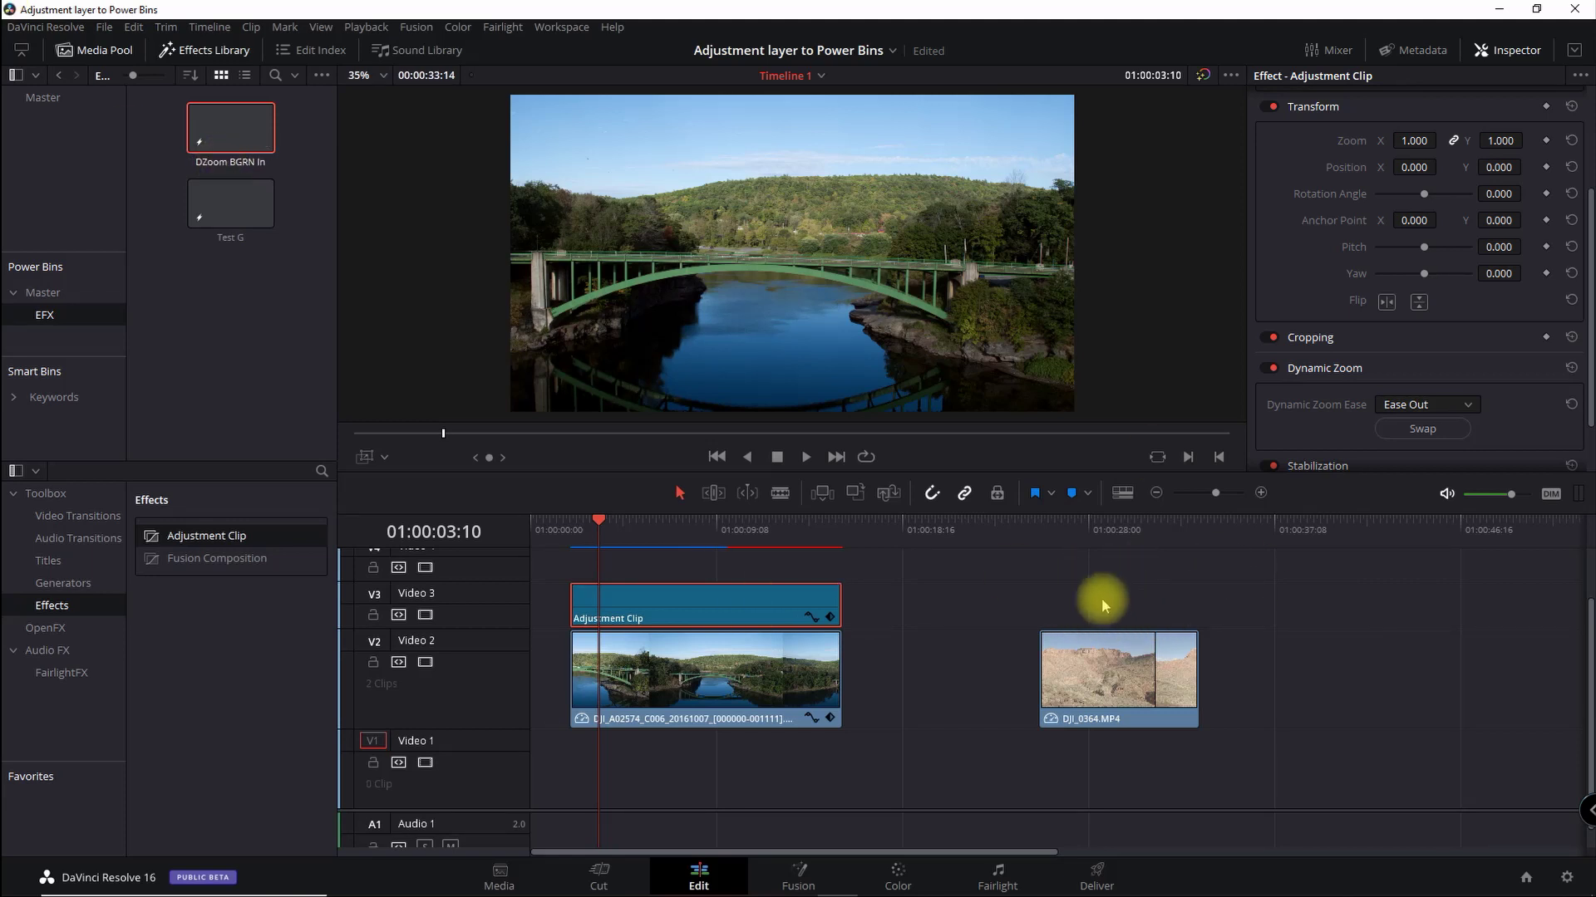
{"action": "left_click", "coordinate": [1081, 657]}
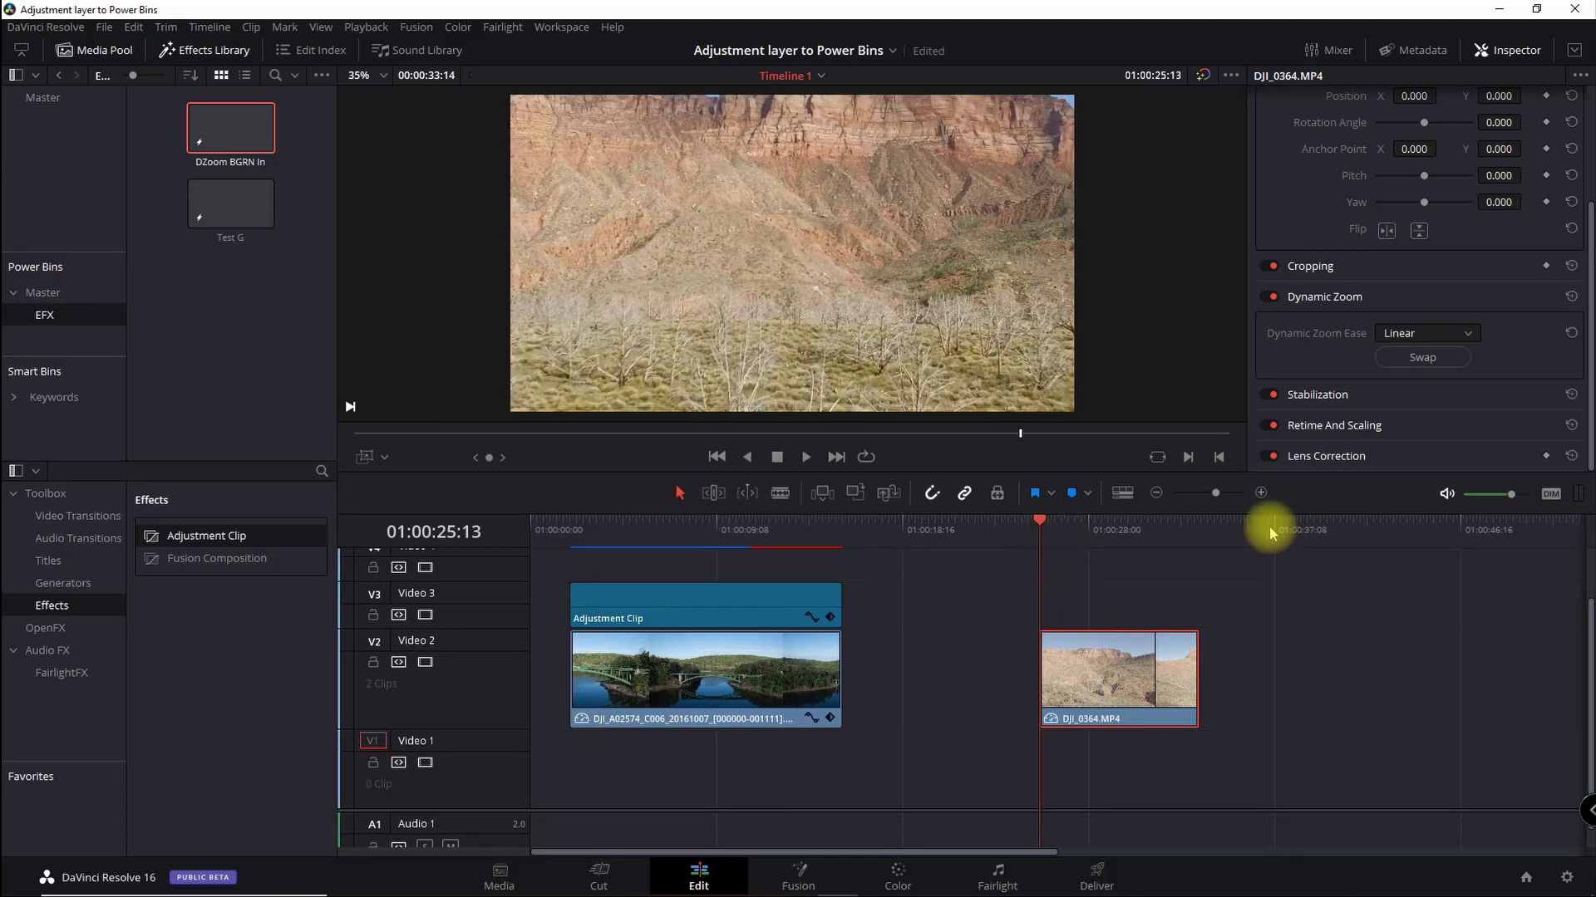
Preview the desert clip DJI_0364.MP4 and show the Dynamic Zoom framing overlay
{"action": "scroll", "coordinate": [908, 250], "scroll_direction": "down", "scroll_amount": 1}
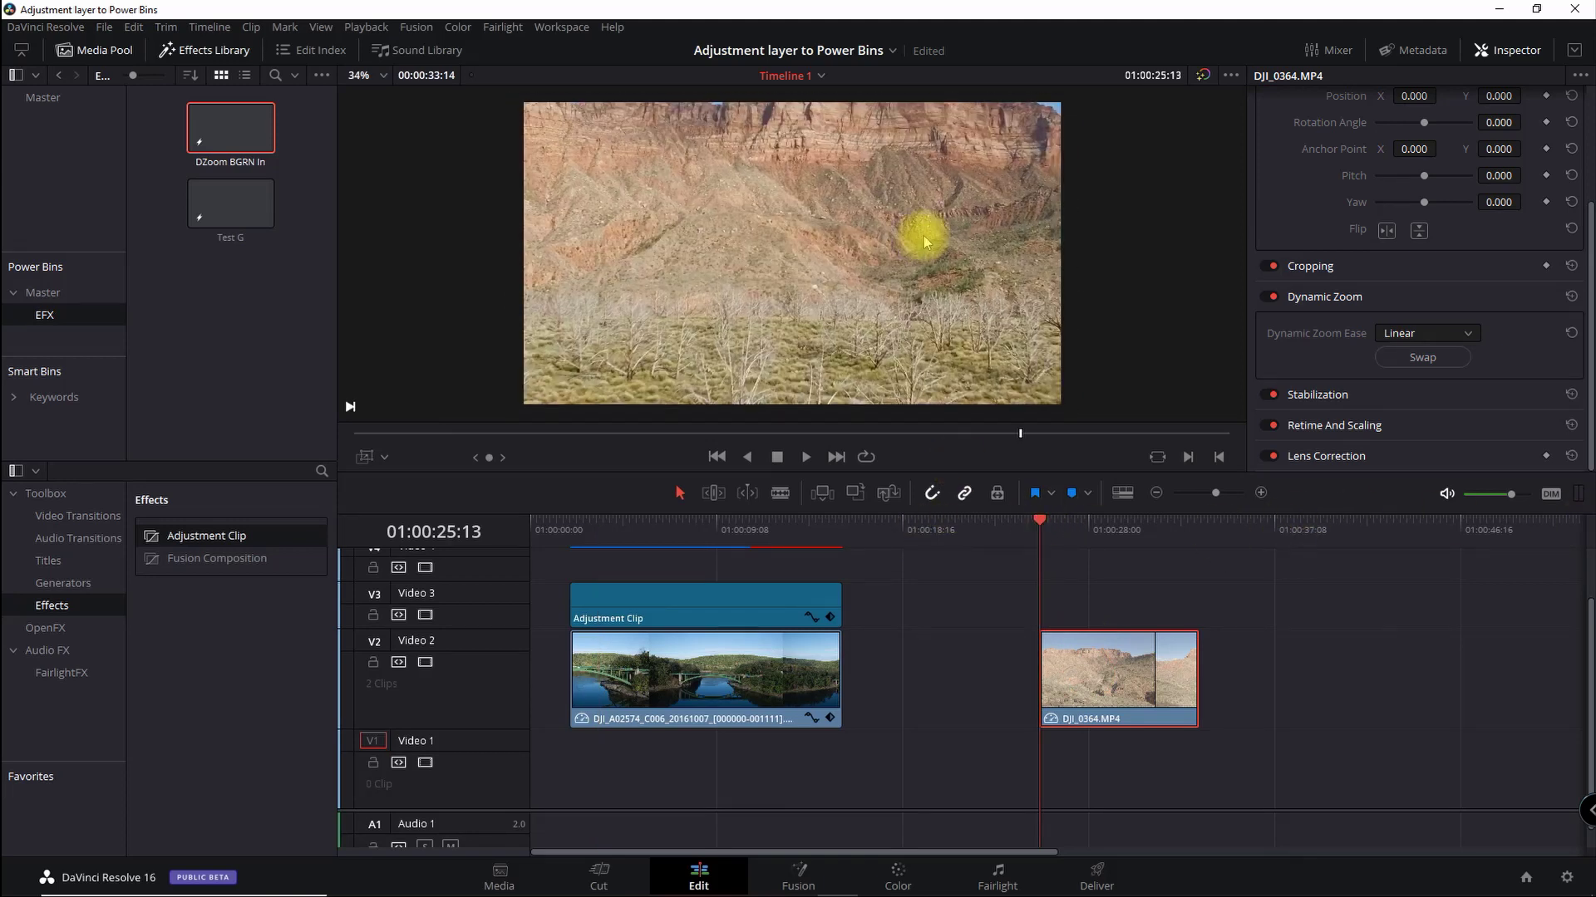
{"action": "left_click_drag", "start_coordinate": [1039, 517], "coordinate": [1161, 527]}
{"action": "left_click", "coordinate": [1030, 533]}
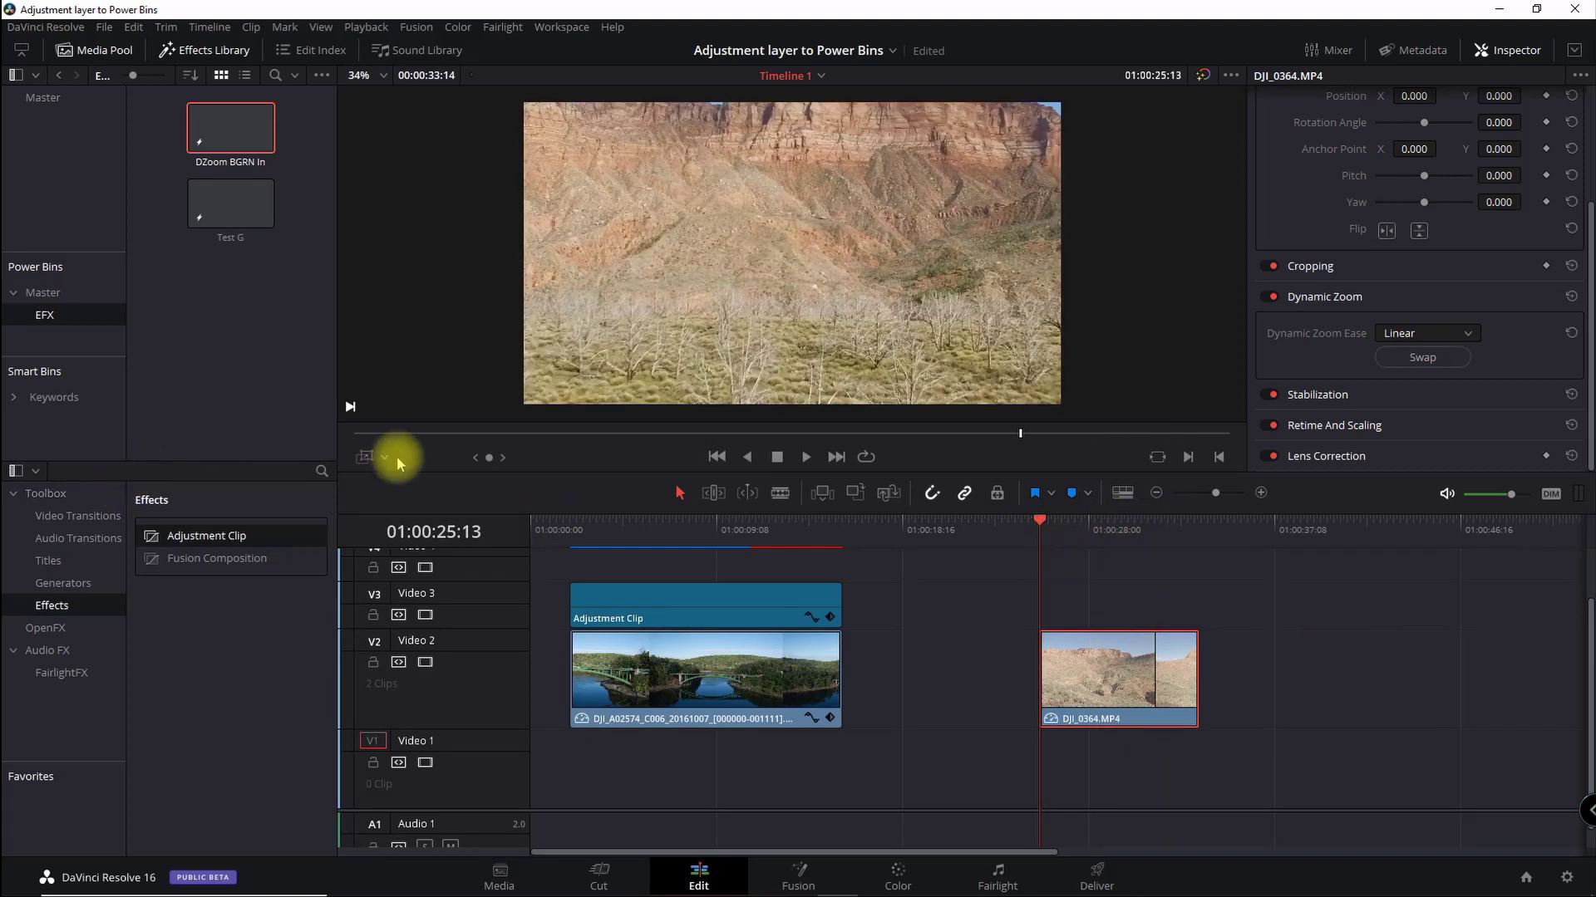
{"action": "left_click", "coordinate": [364, 456]}
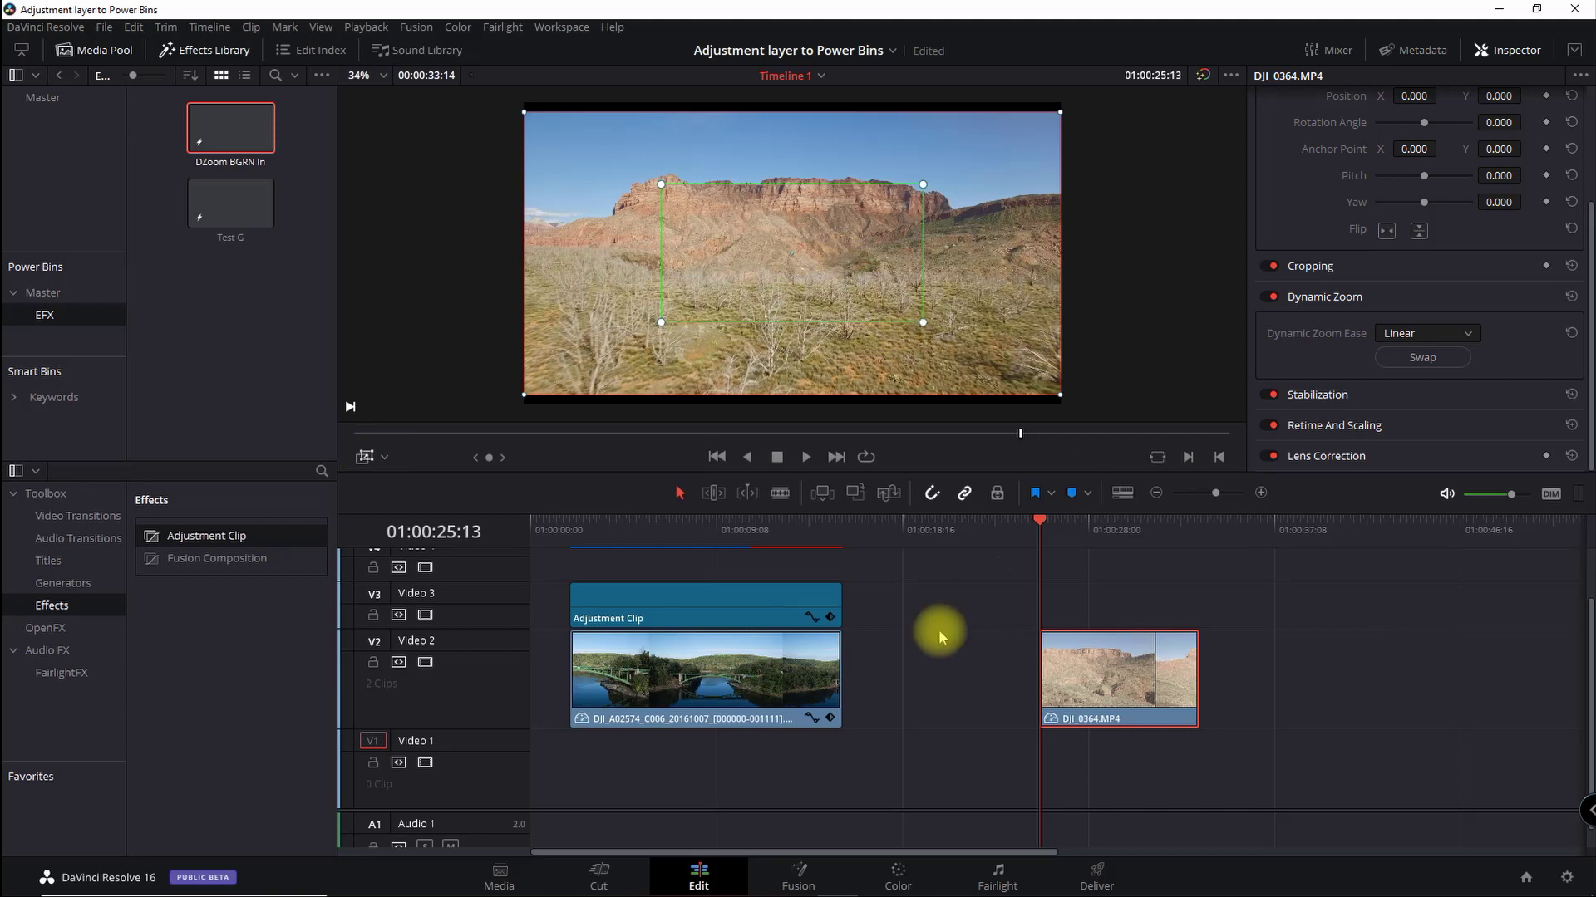
Add an adjustment clip over DJI_0364.MP4, tighten its Dynamic Zoom onto the mesa, and save it to EFX
{"action": "left_click_drag", "start_coordinate": [195, 539], "coordinate": [1200, 606]}
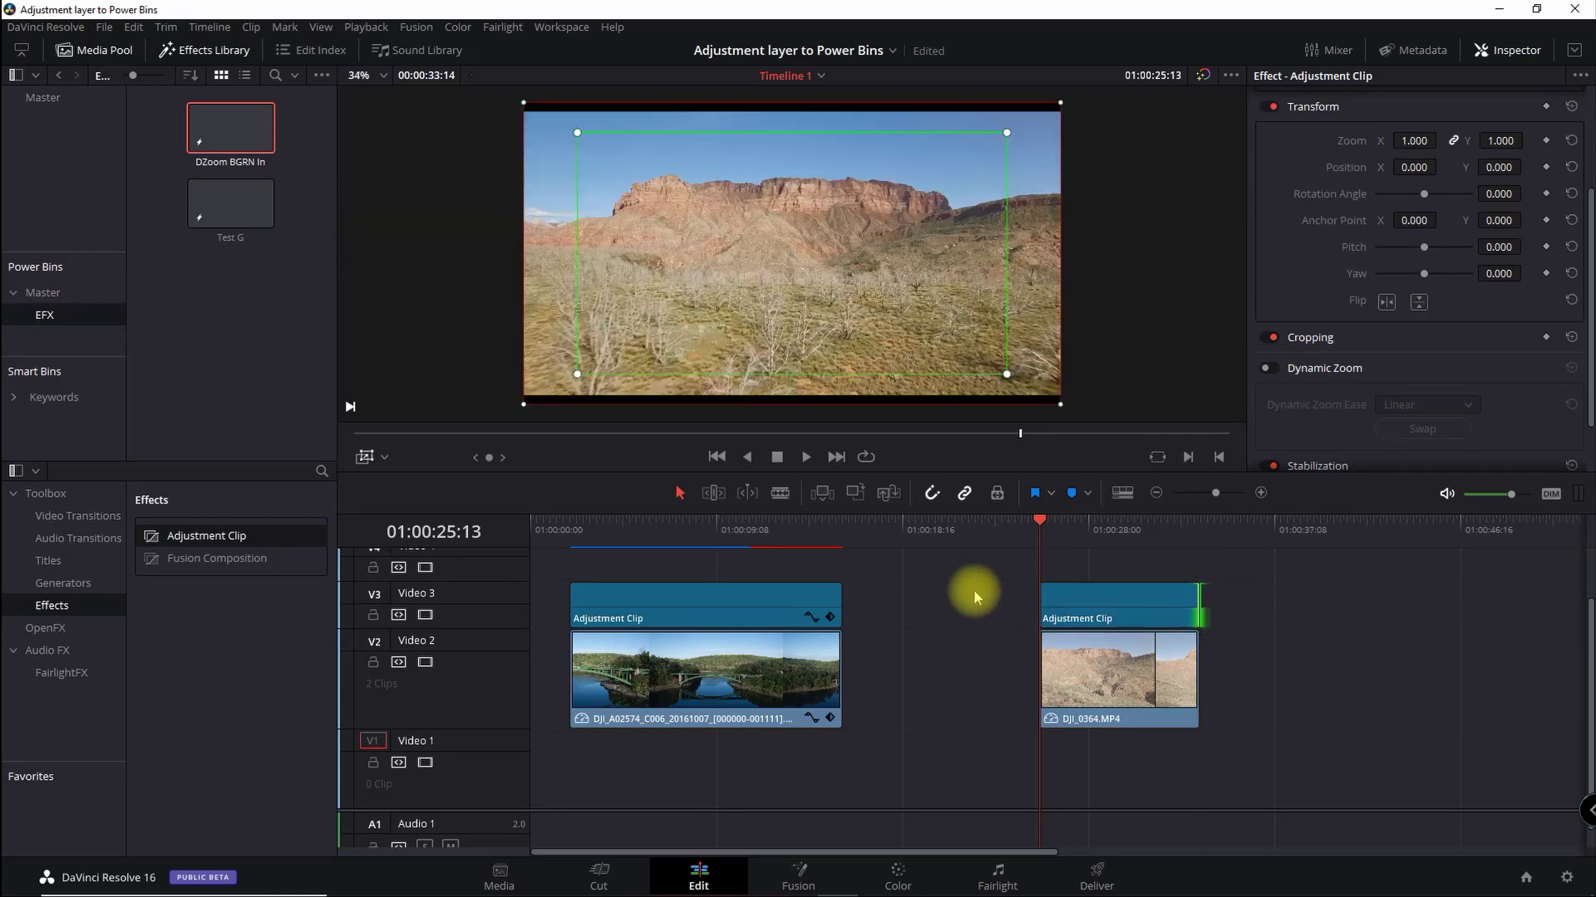
{"action": "left_click", "coordinate": [1059, 663]}
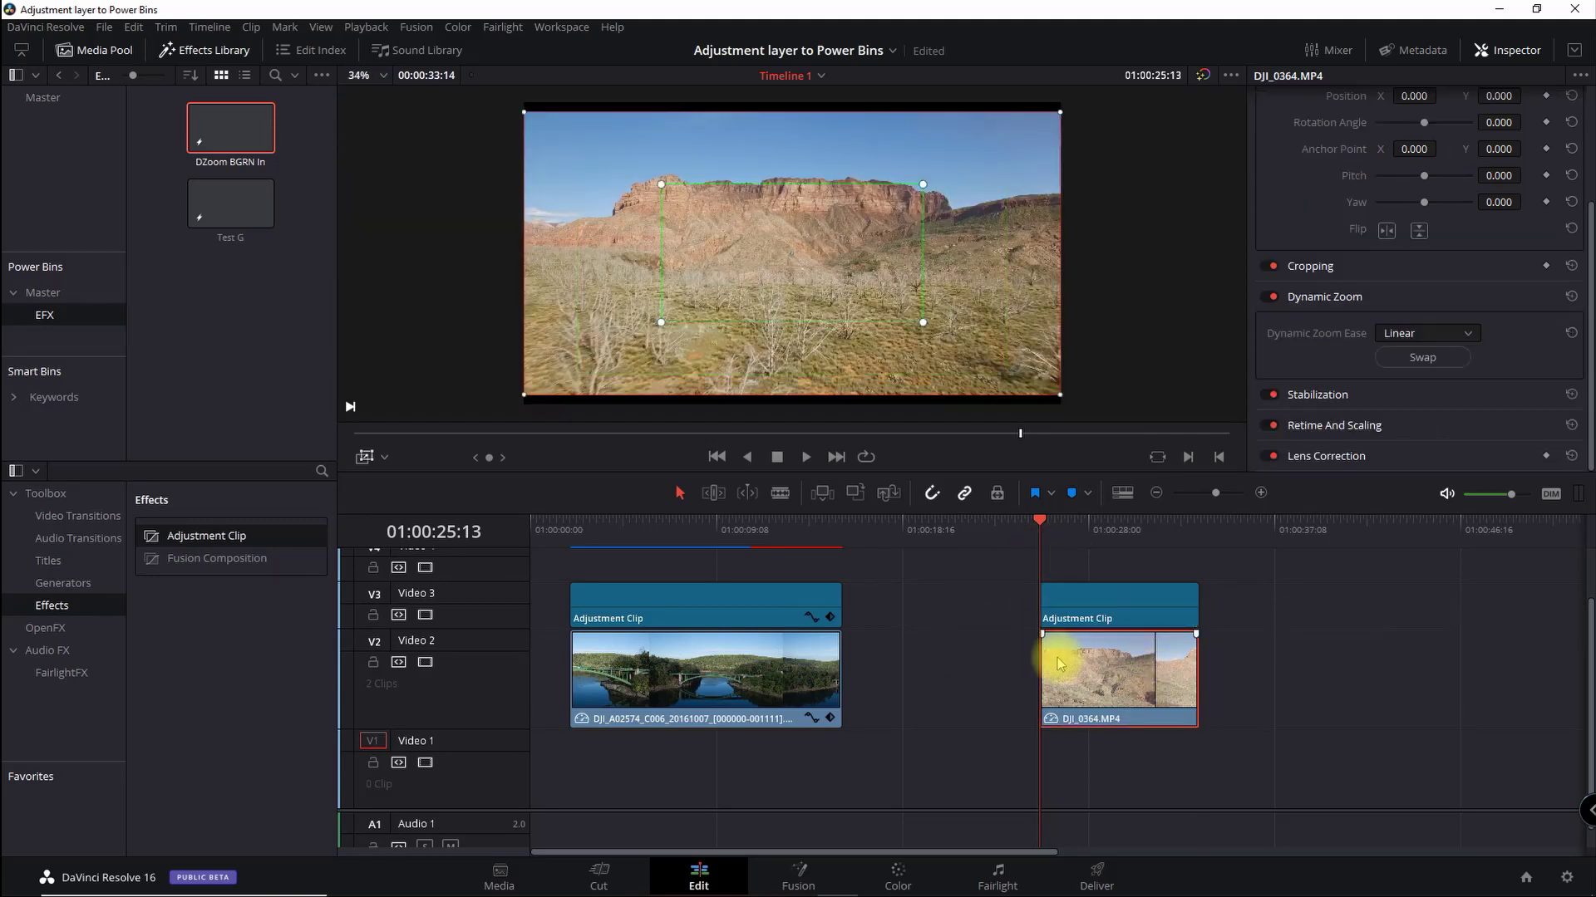
{"action": "left_click", "coordinate": [1061, 603]}
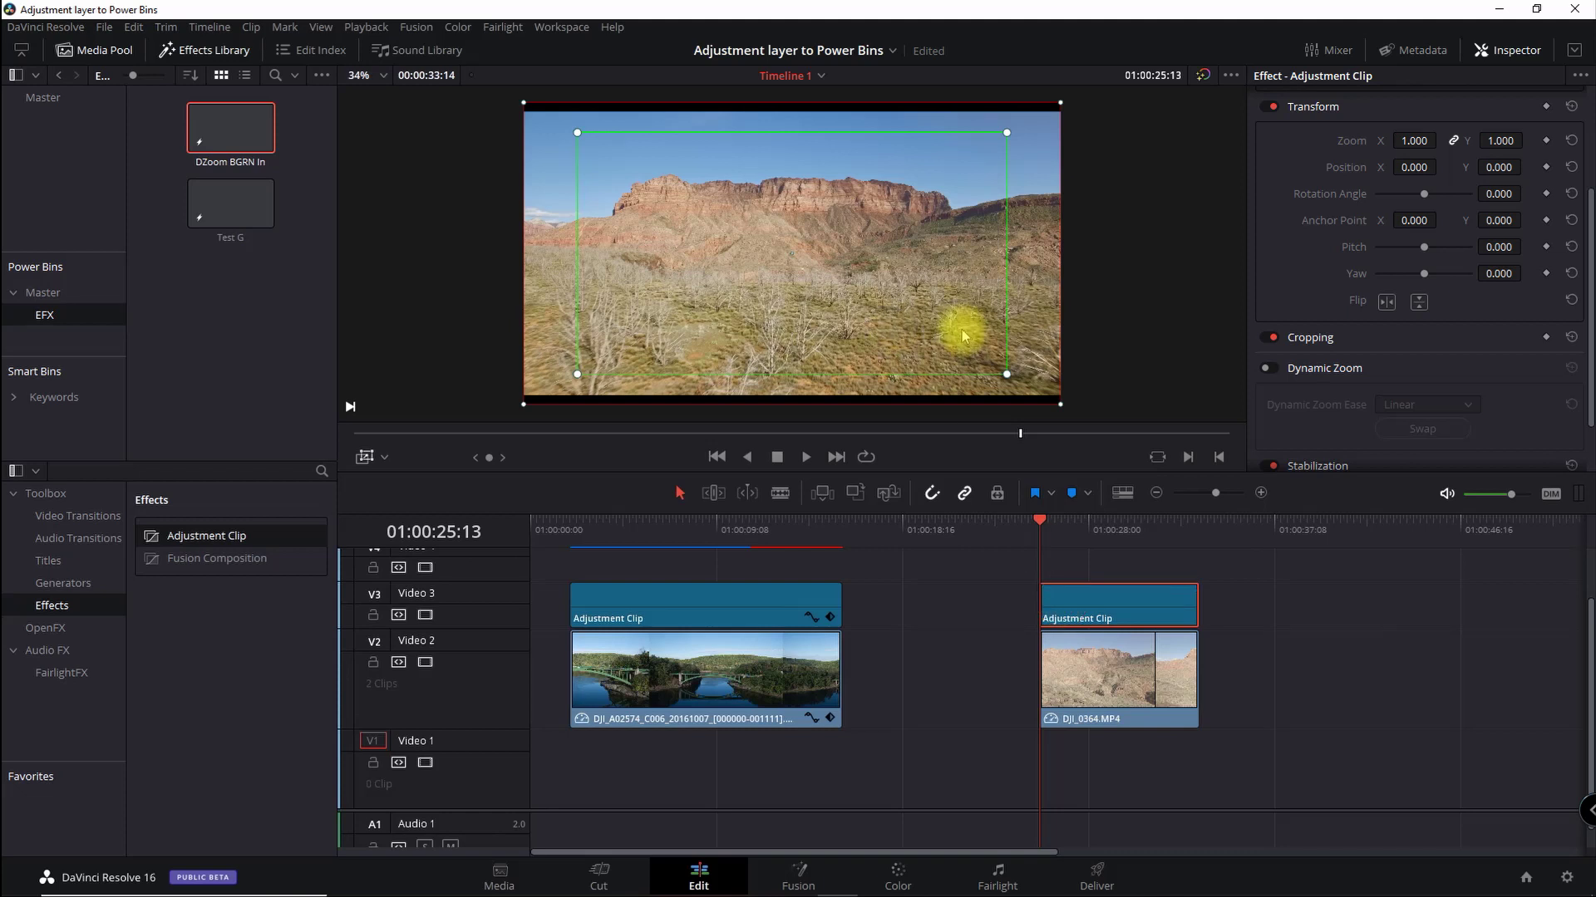
{"action": "left_click_drag", "start_coordinate": [1006, 374], "coordinate": [929, 331]}
{"action": "left_click", "coordinate": [1114, 662]}
{"action": "left_click", "coordinate": [1101, 612]}
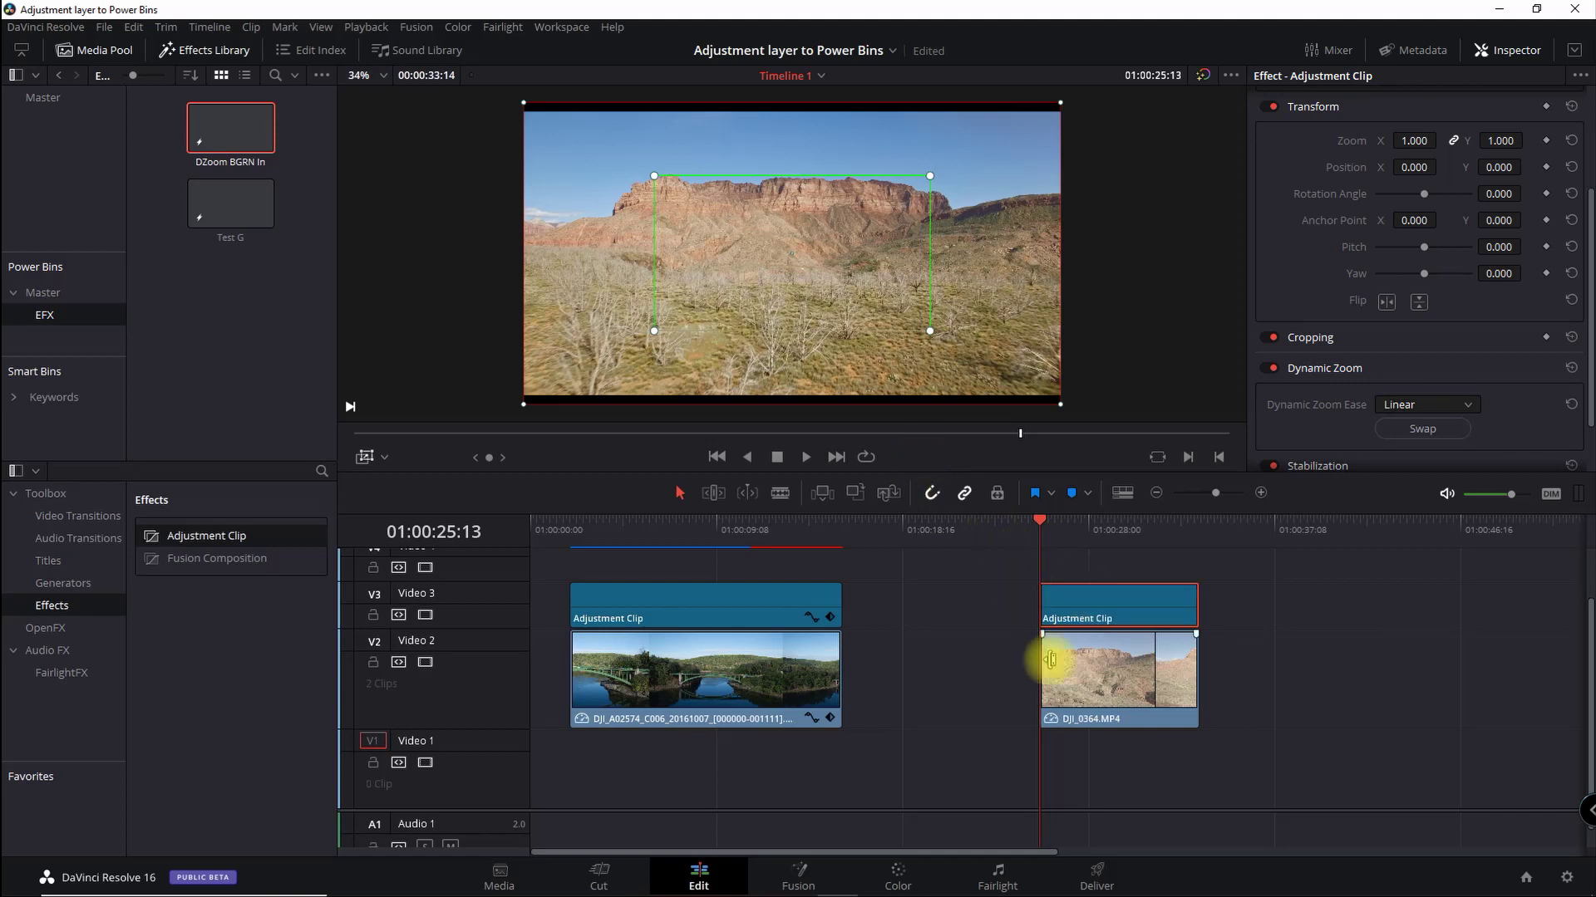
{"action": "left_click_drag", "start_coordinate": [1078, 600], "coordinate": [226, 338]}
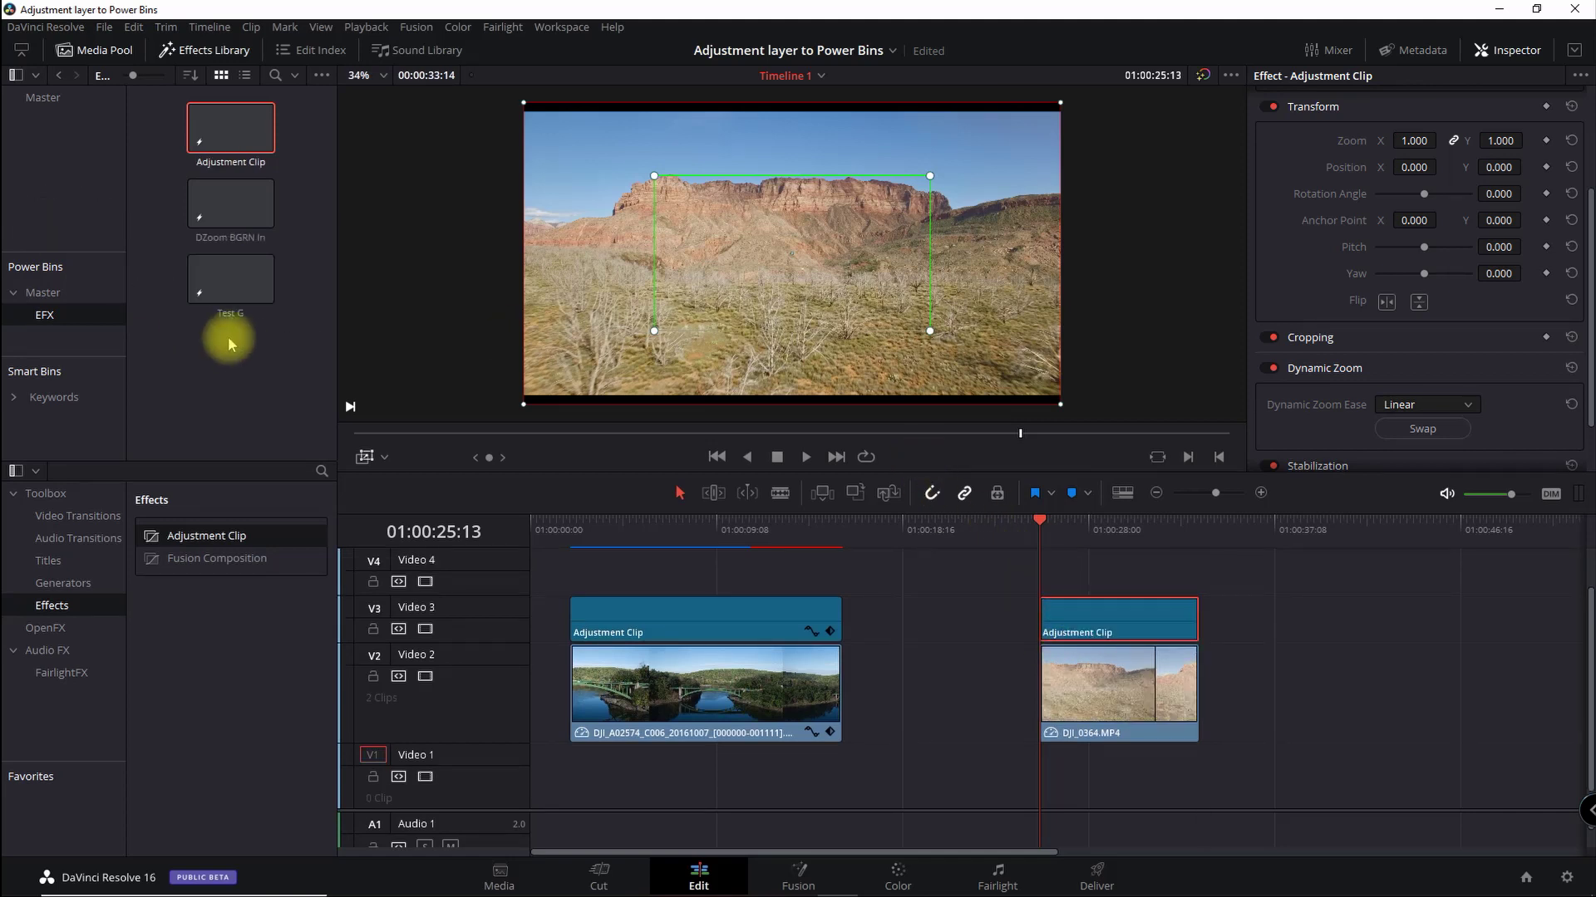
Rename the second saved power bin clip to 'DZoom BGRN Out'
{"action": "left_click", "coordinate": [224, 164]}
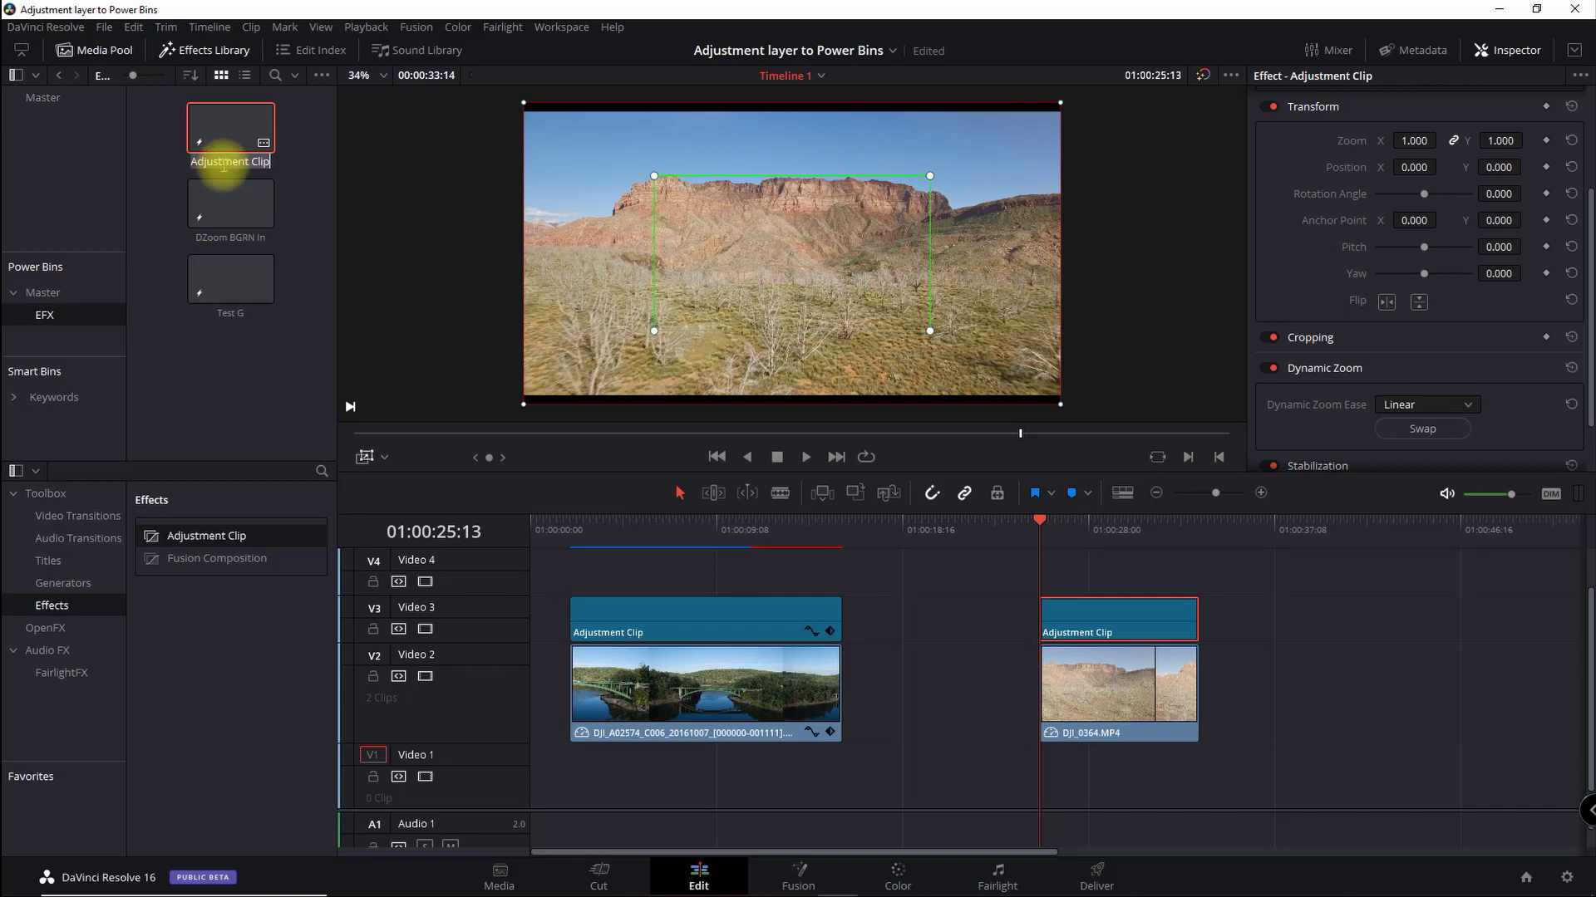
{"action": "key", "text": "BackSpace"}
{"action": "left_click", "coordinate": [894, 525]}
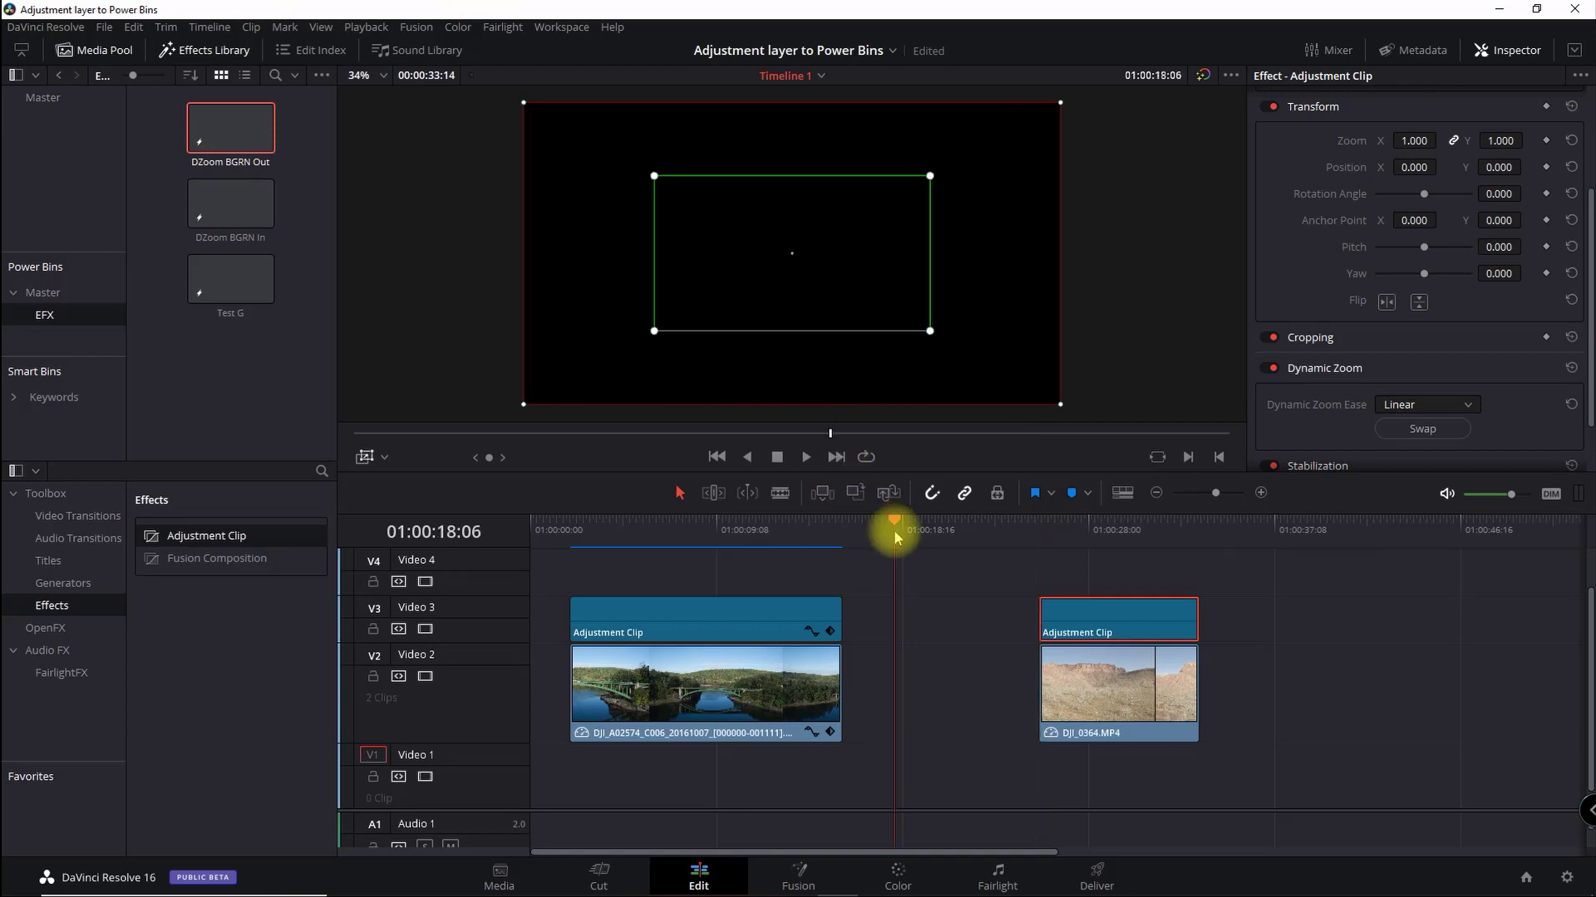
Create a new project named 'test1'
{"action": "left_click", "coordinate": [106, 27]}
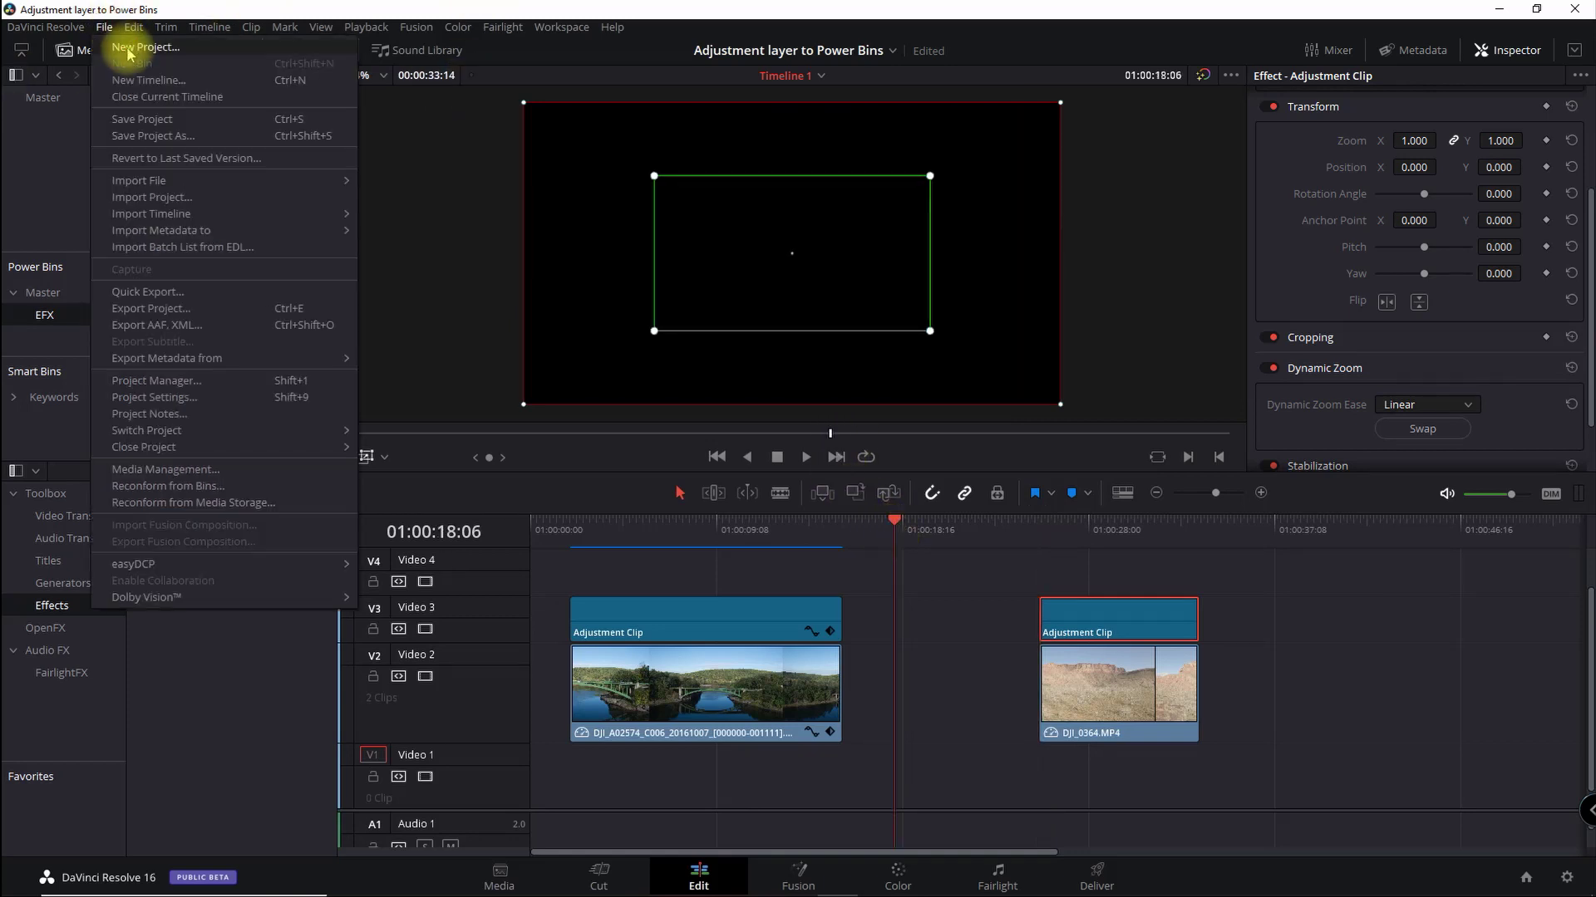
{"action": "key", "text": "Escape"}
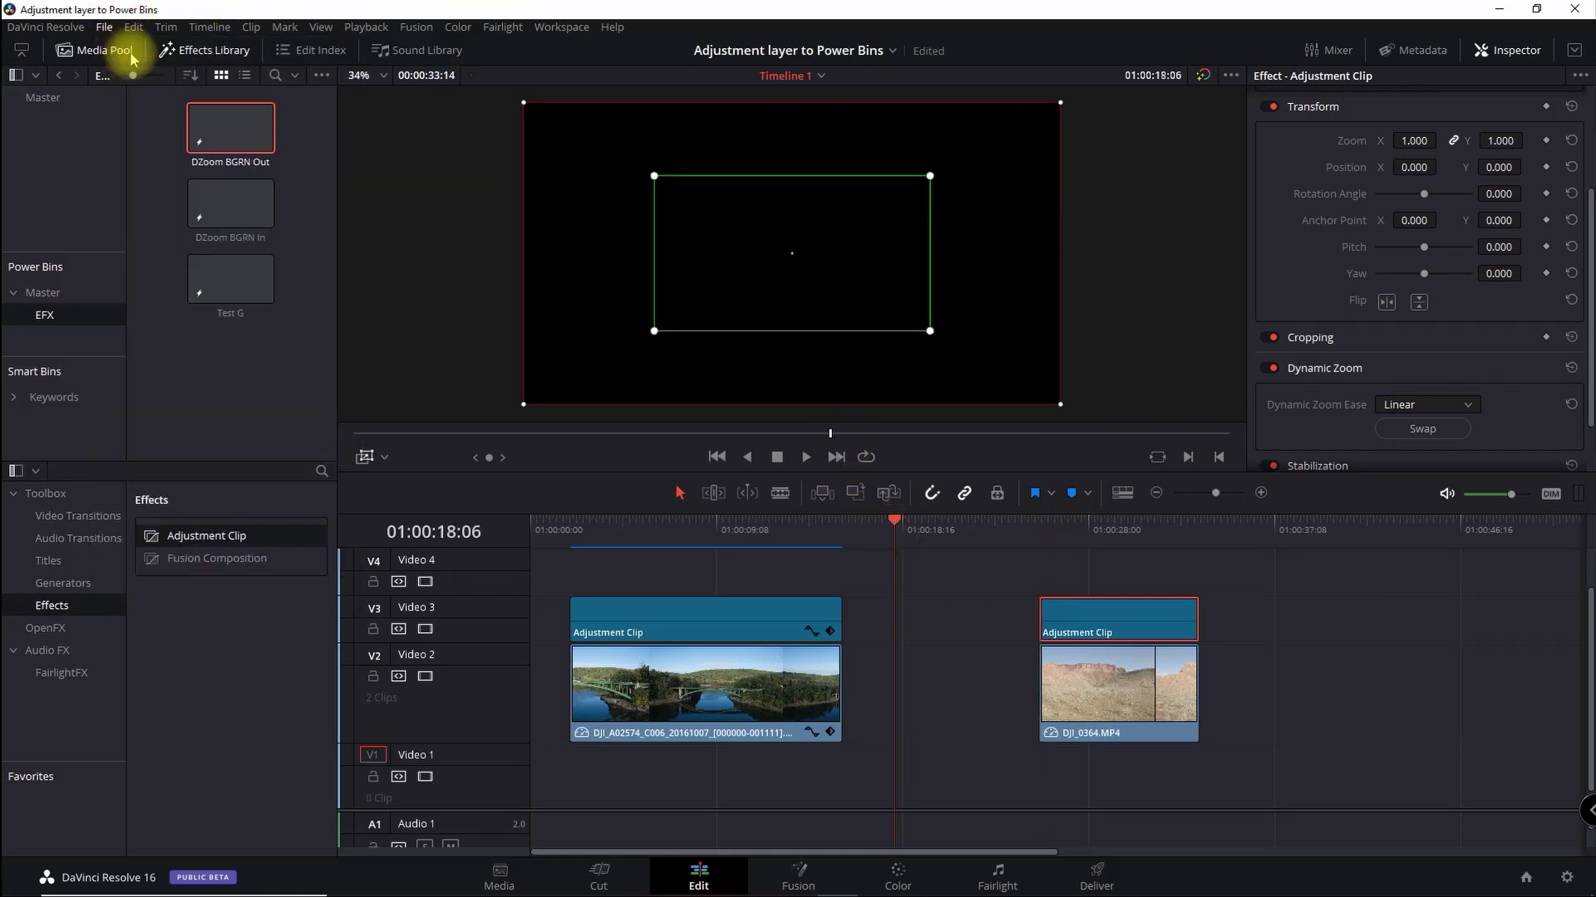
{"action": "key", "text": "ctrl+n"}
{"action": "type", "text": "t"}
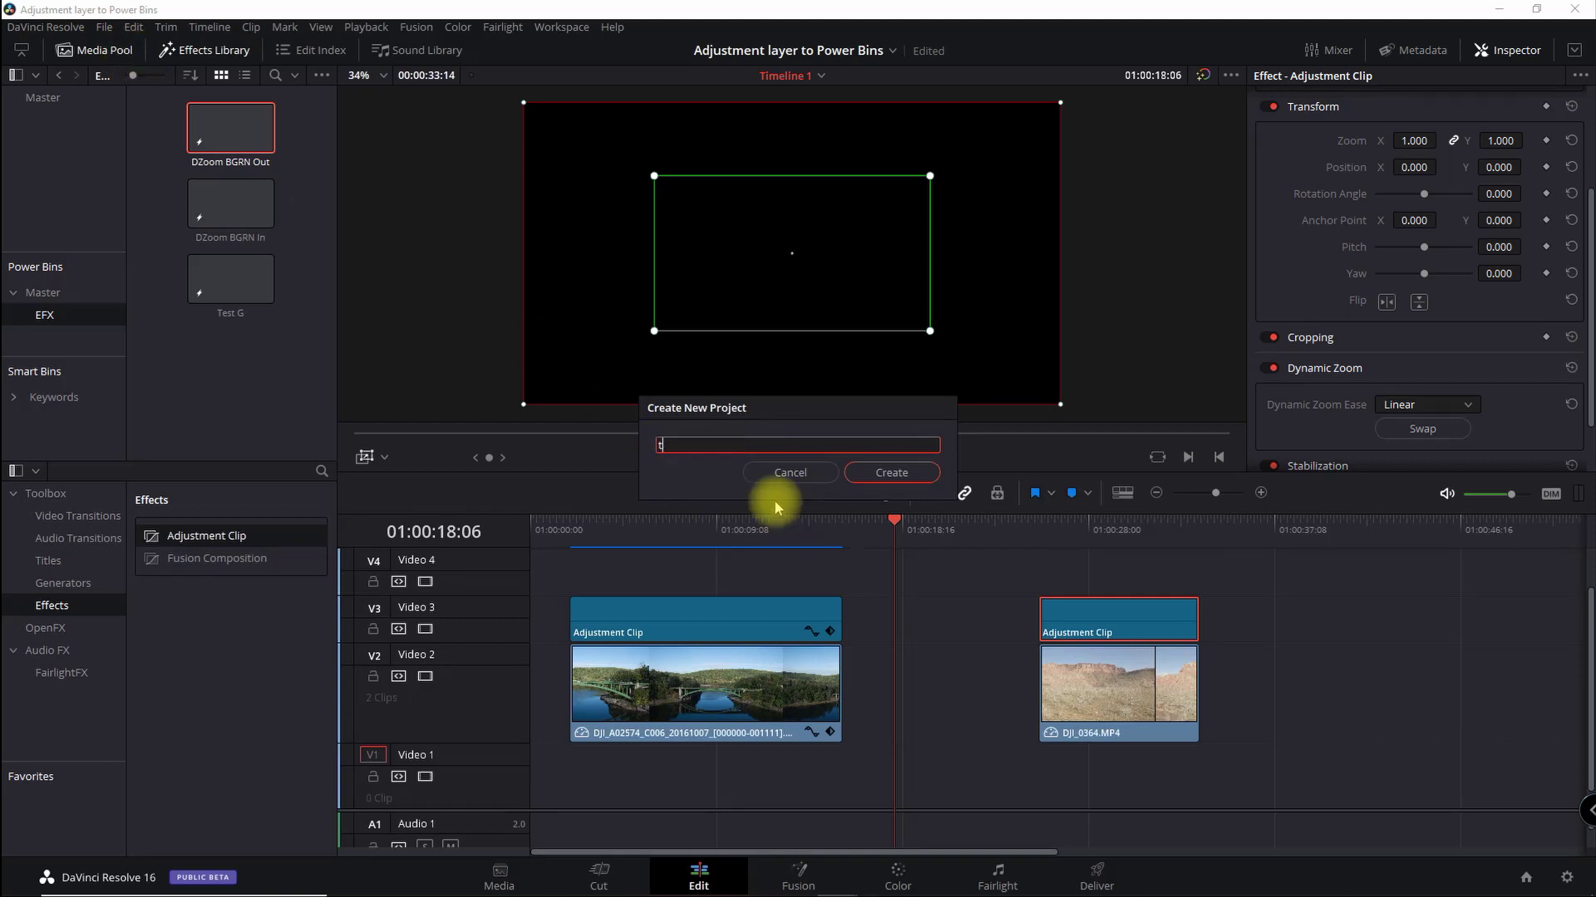
{"action": "type", "text": "est1"}
{"action": "left_click", "coordinate": [890, 472]}
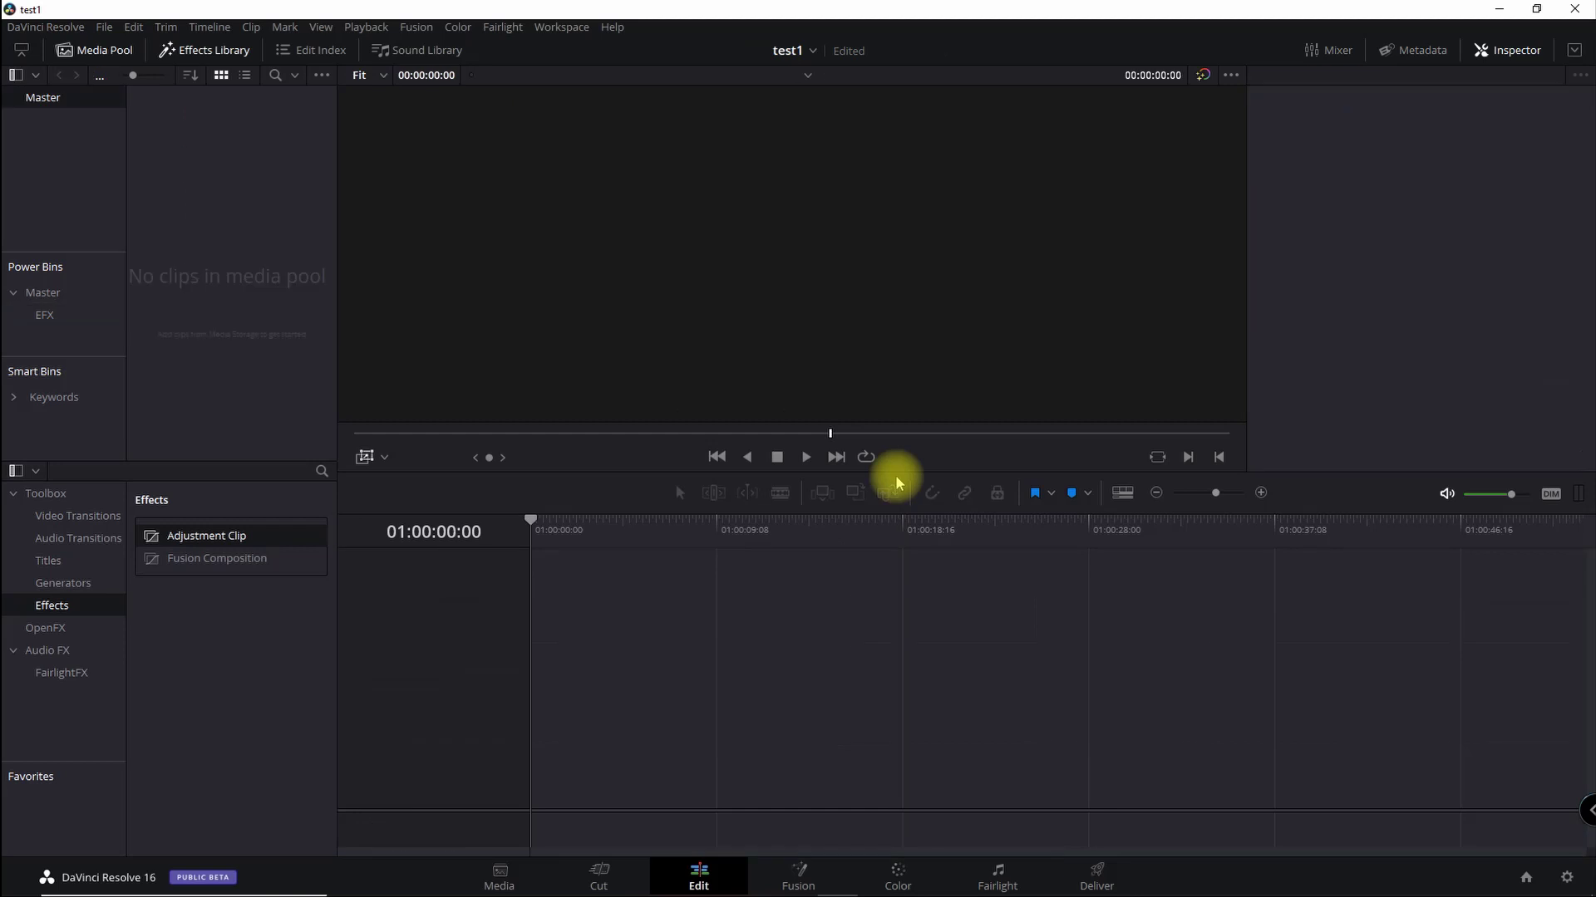
Import DJI_0283.MP4 into the media pool, keeping the project's current frame rate
{"action": "left_click", "coordinate": [497, 878]}
{"action": "left_click", "coordinate": [415, 297]}
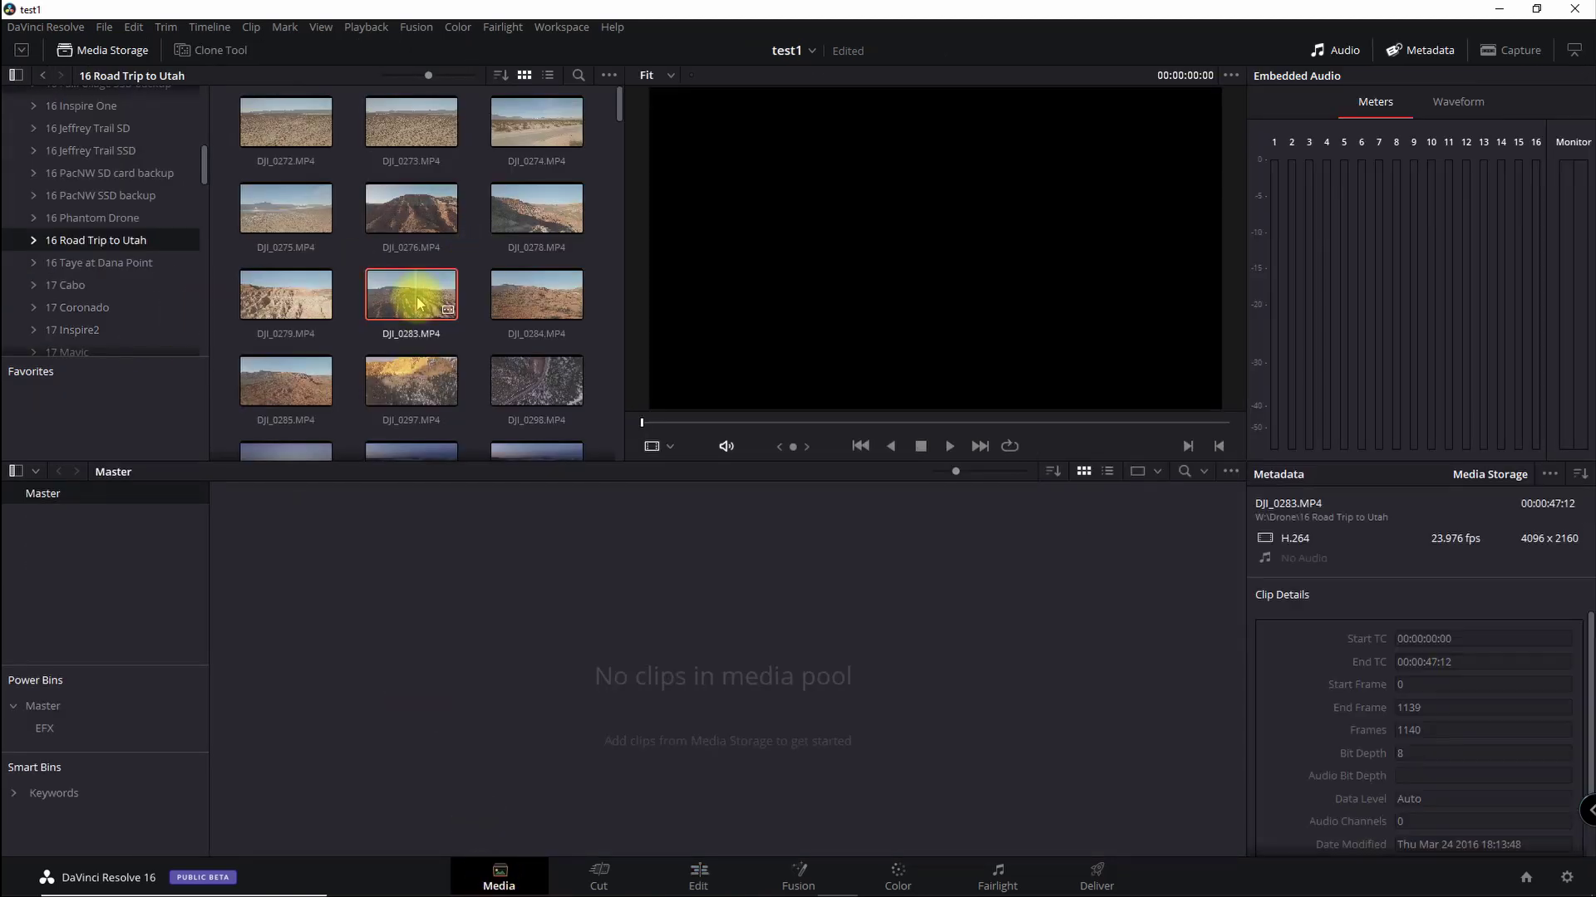
{"action": "left_click", "coordinate": [398, 221]}
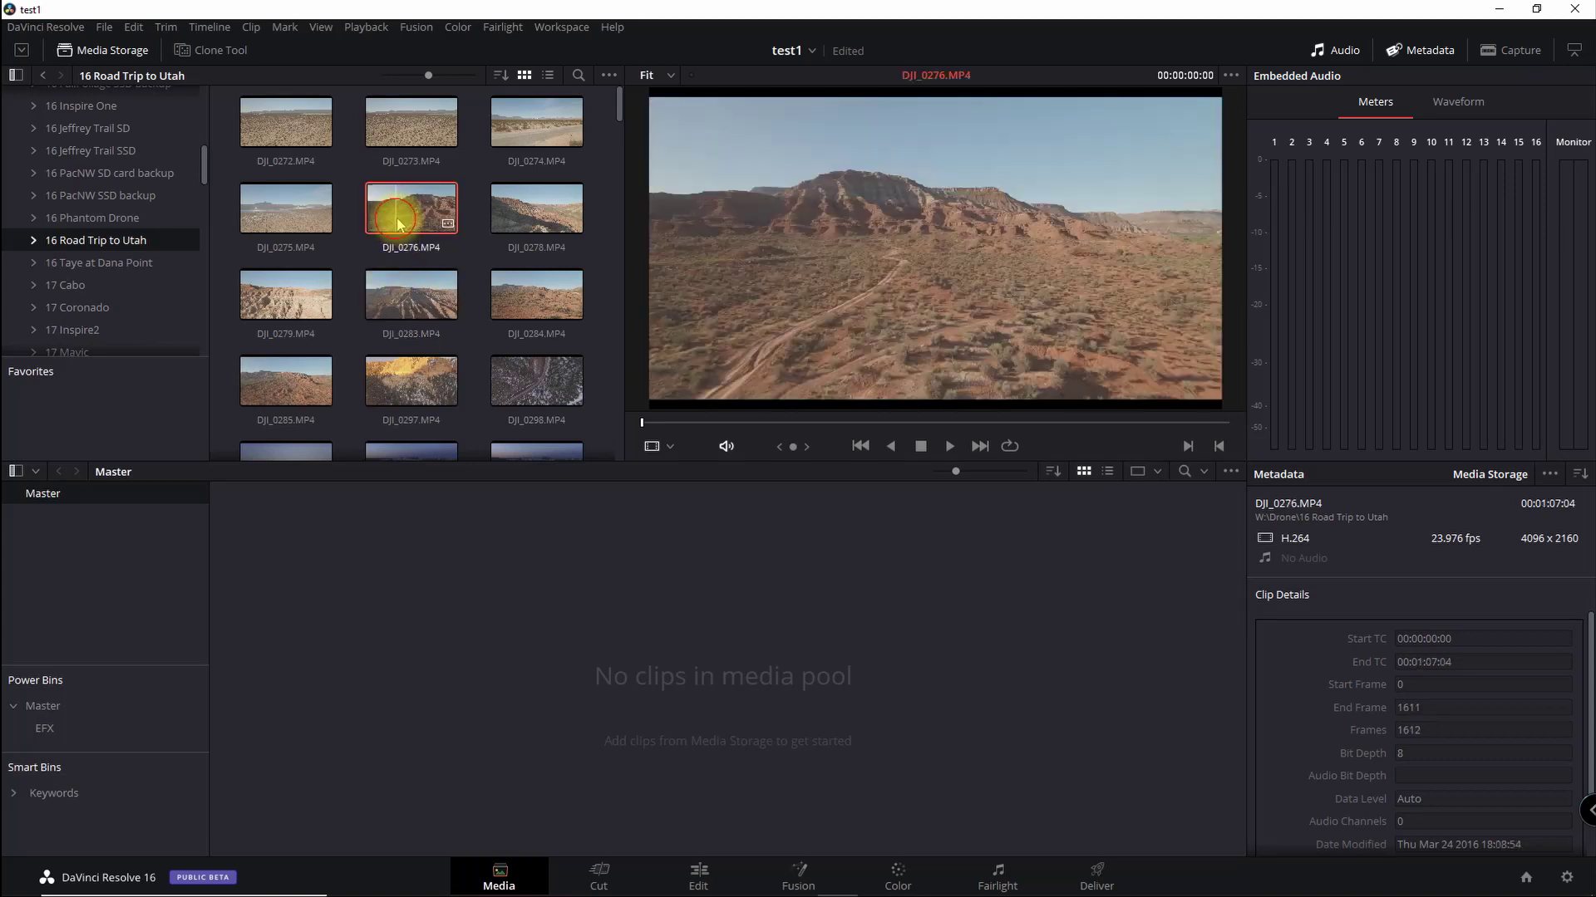
{"action": "left_click", "coordinate": [415, 301]}
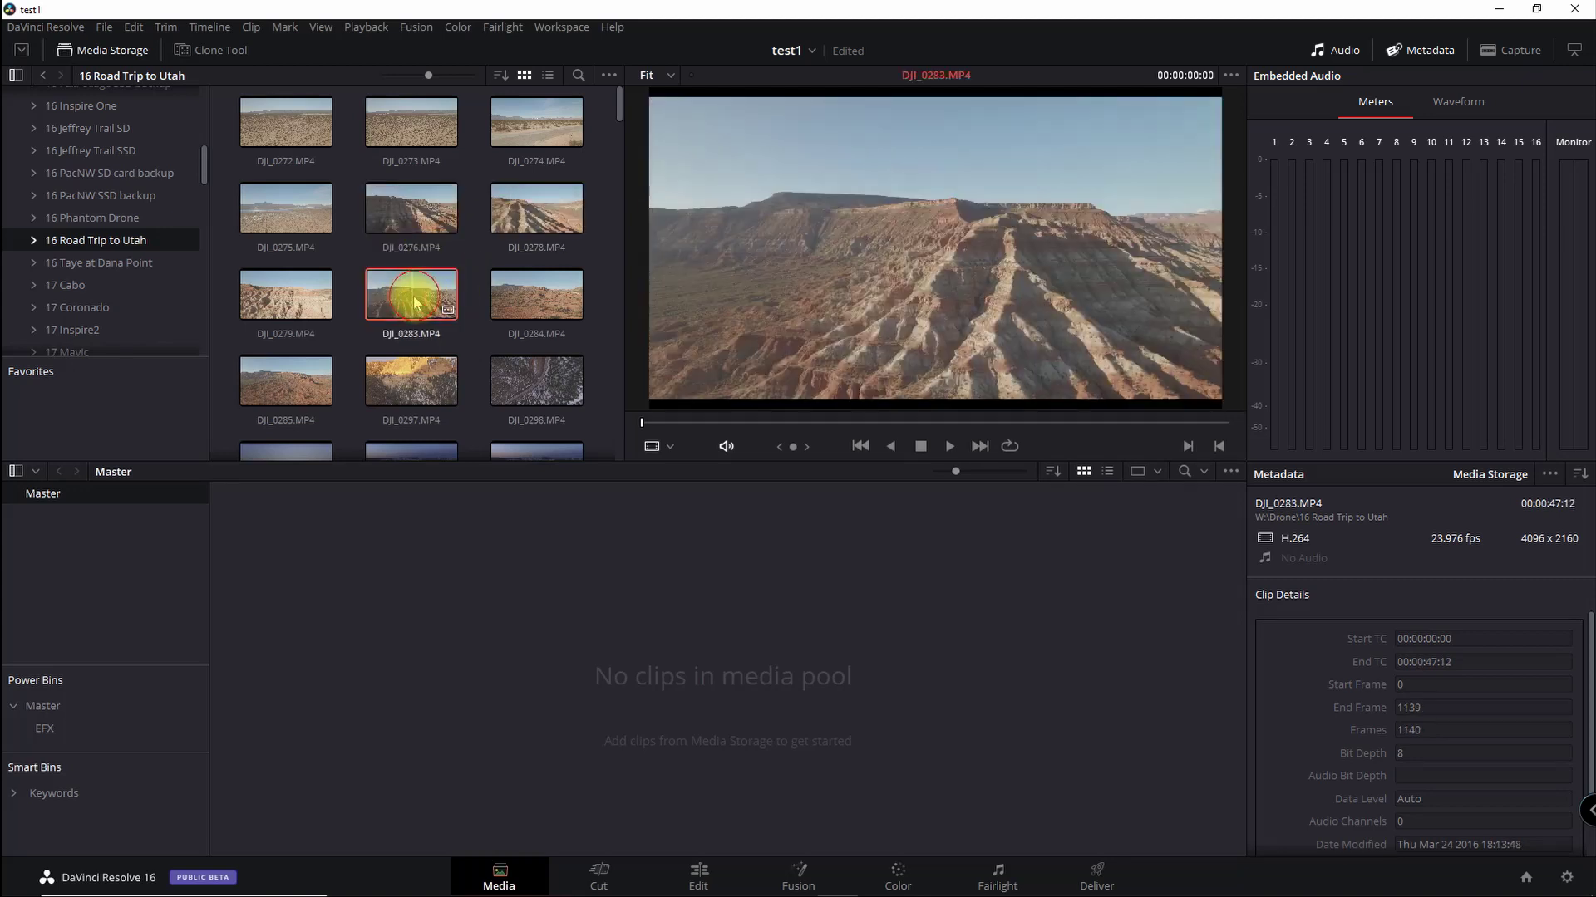
{"action": "left_click_drag", "start_coordinate": [416, 303], "coordinate": [463, 666]}
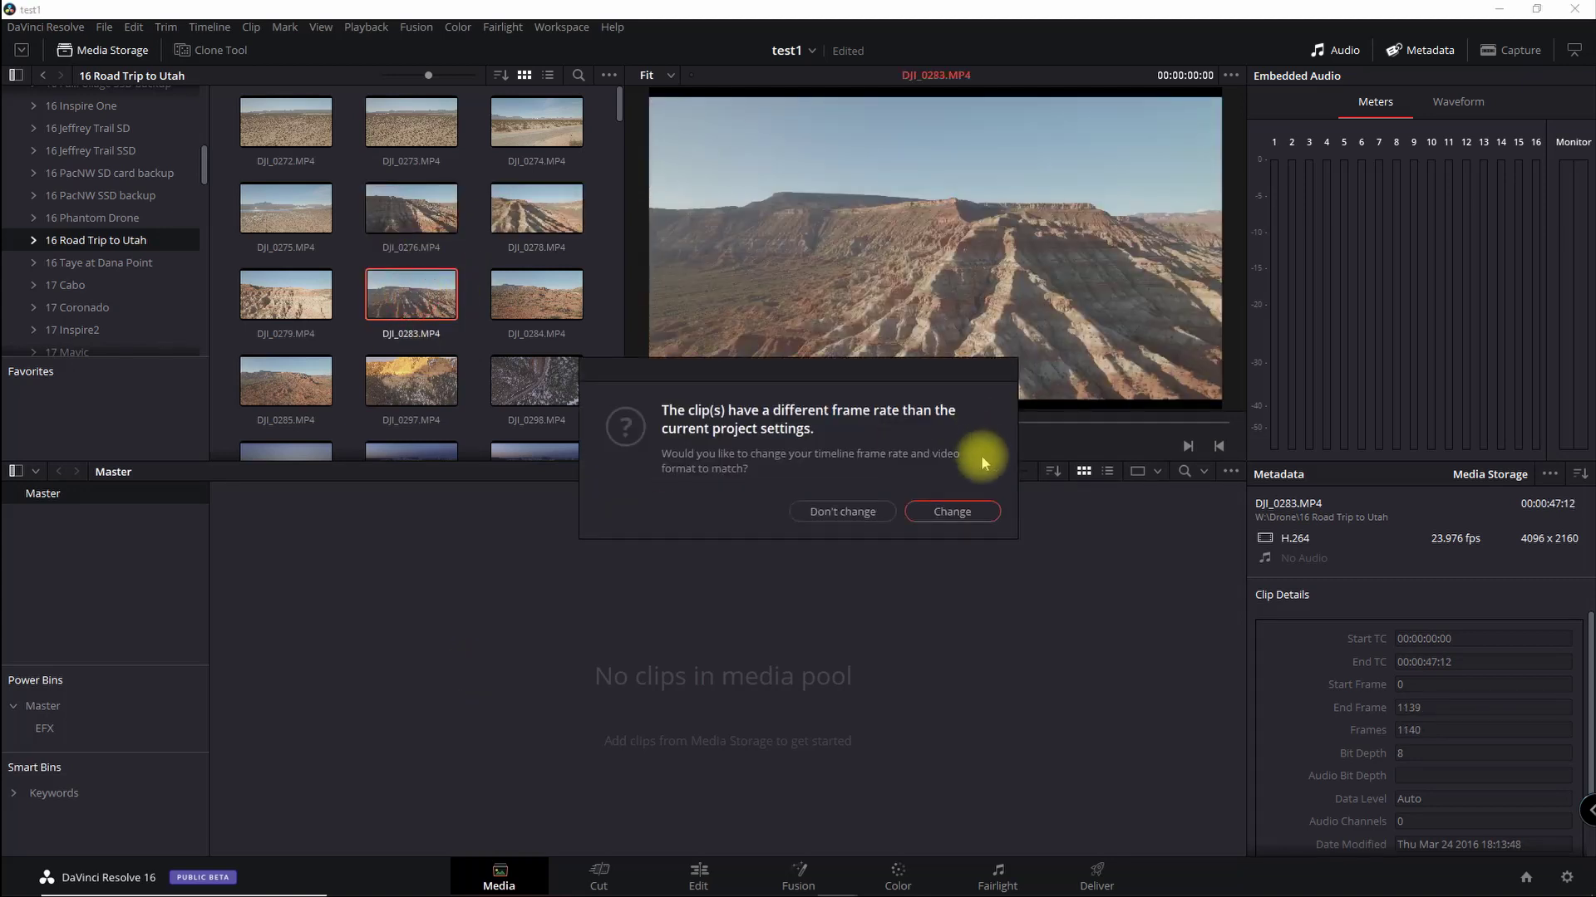
{"action": "left_click", "coordinate": [841, 514]}
Trim DJI_0283.MP4 to about 7 seconds and place it at the start of a new timeline
{"action": "left_click", "coordinate": [699, 874]}
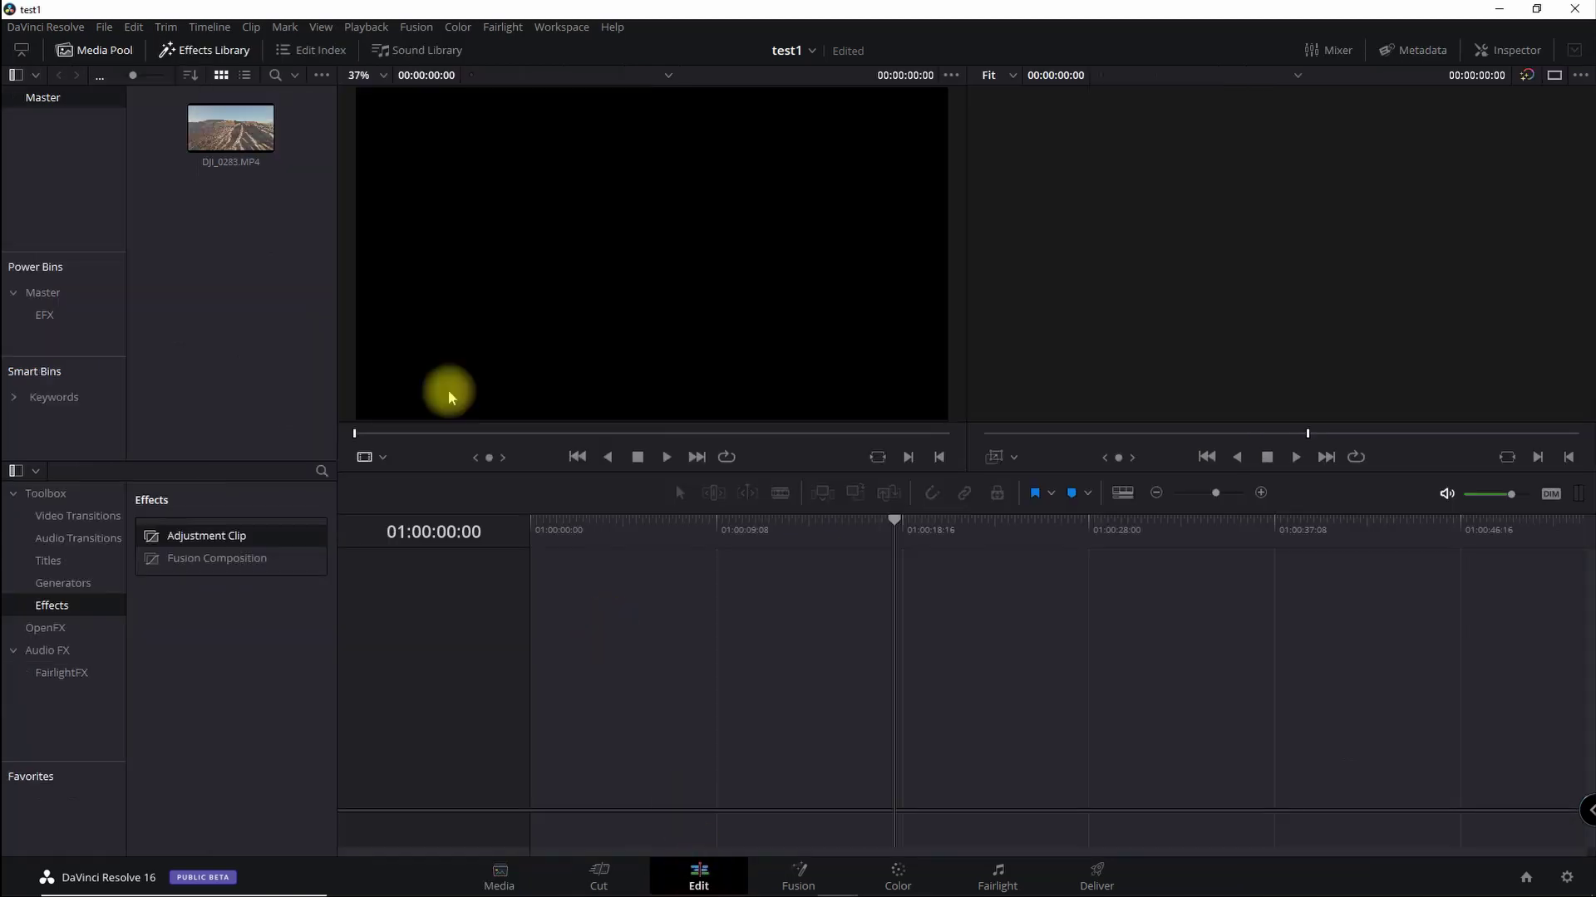
{"action": "left_click", "coordinate": [224, 133]}
{"action": "left_click_drag", "start_coordinate": [431, 432], "coordinate": [470, 433]}
{"action": "left_click", "coordinate": [939, 456]}
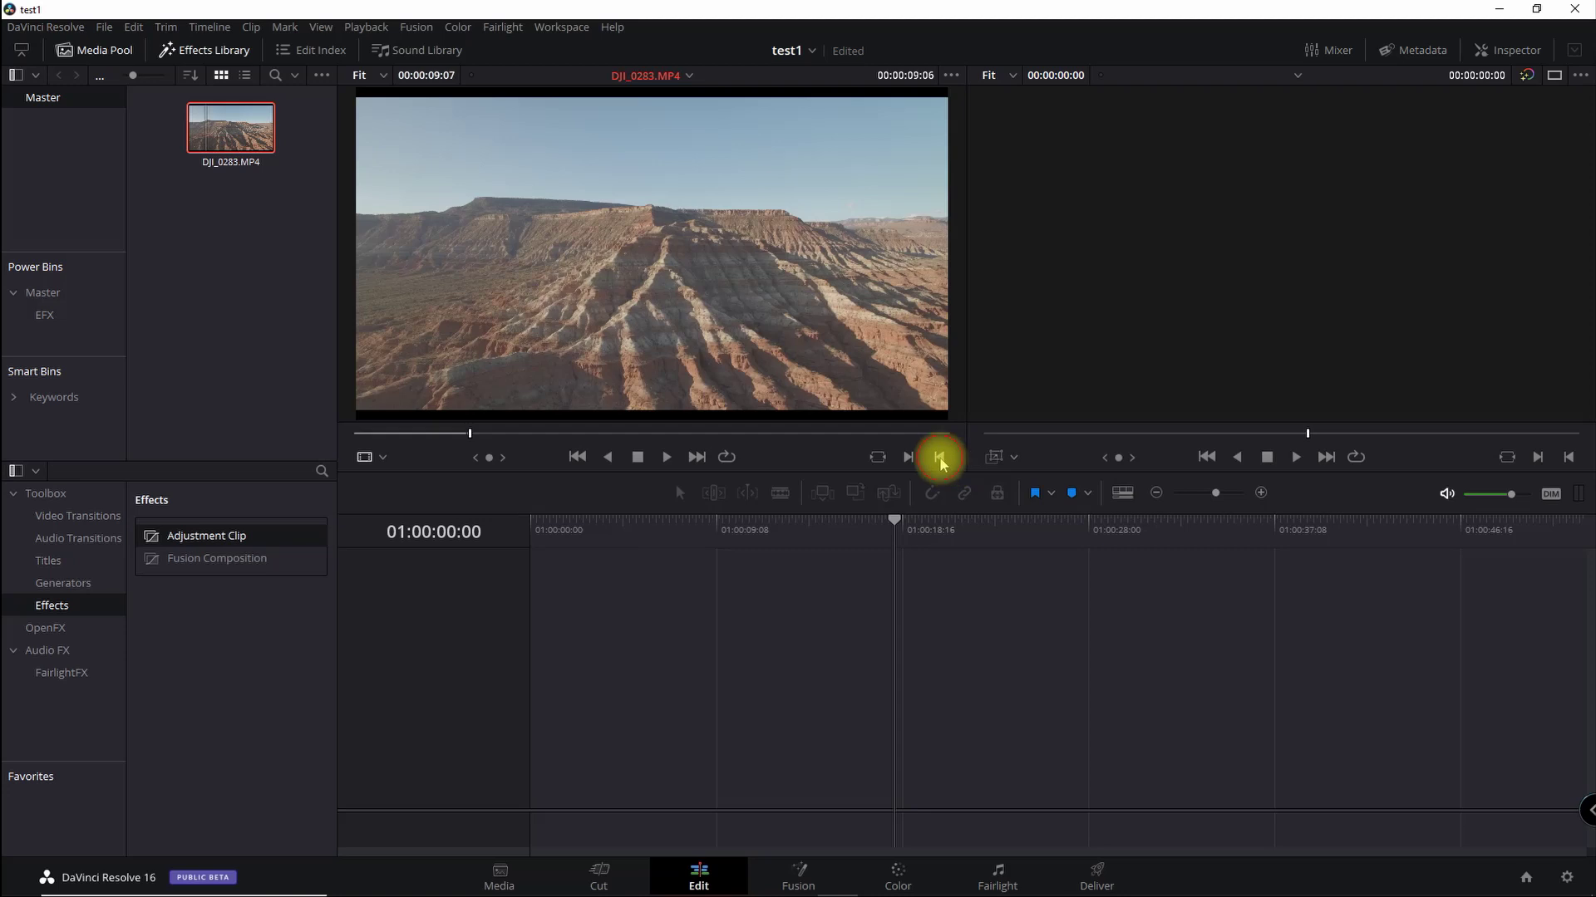
{"action": "left_click_drag", "start_coordinate": [525, 288], "coordinate": [582, 742]}
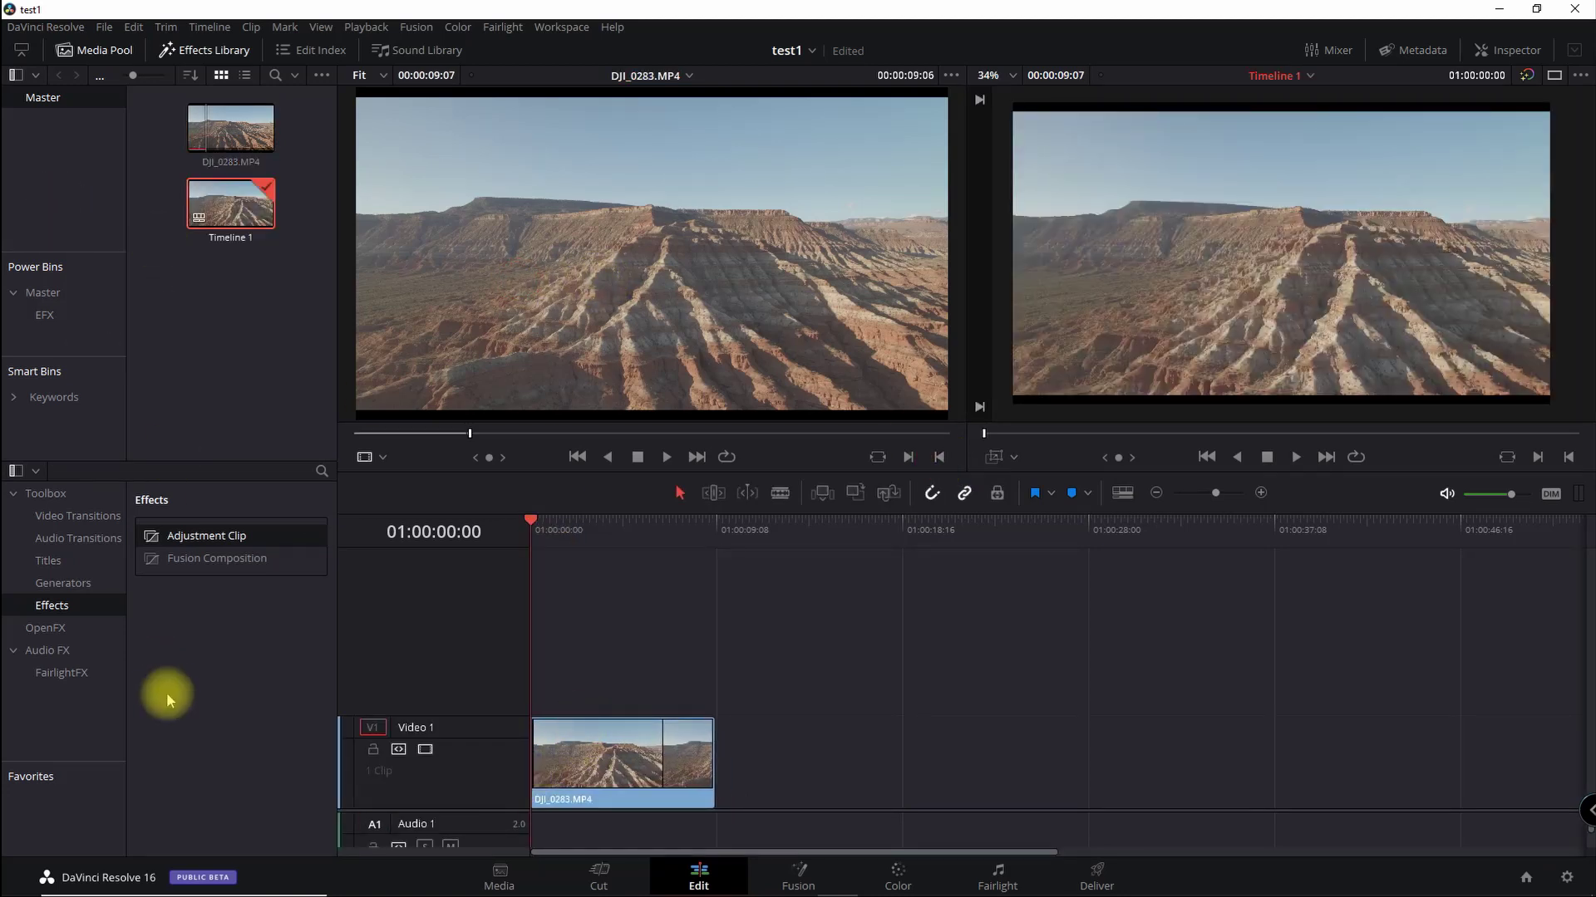
Place DZoom BGRN In from EFX above the footage, extend DJI_0283.MP4 to match, and preview
{"action": "left_click", "coordinate": [44, 315]}
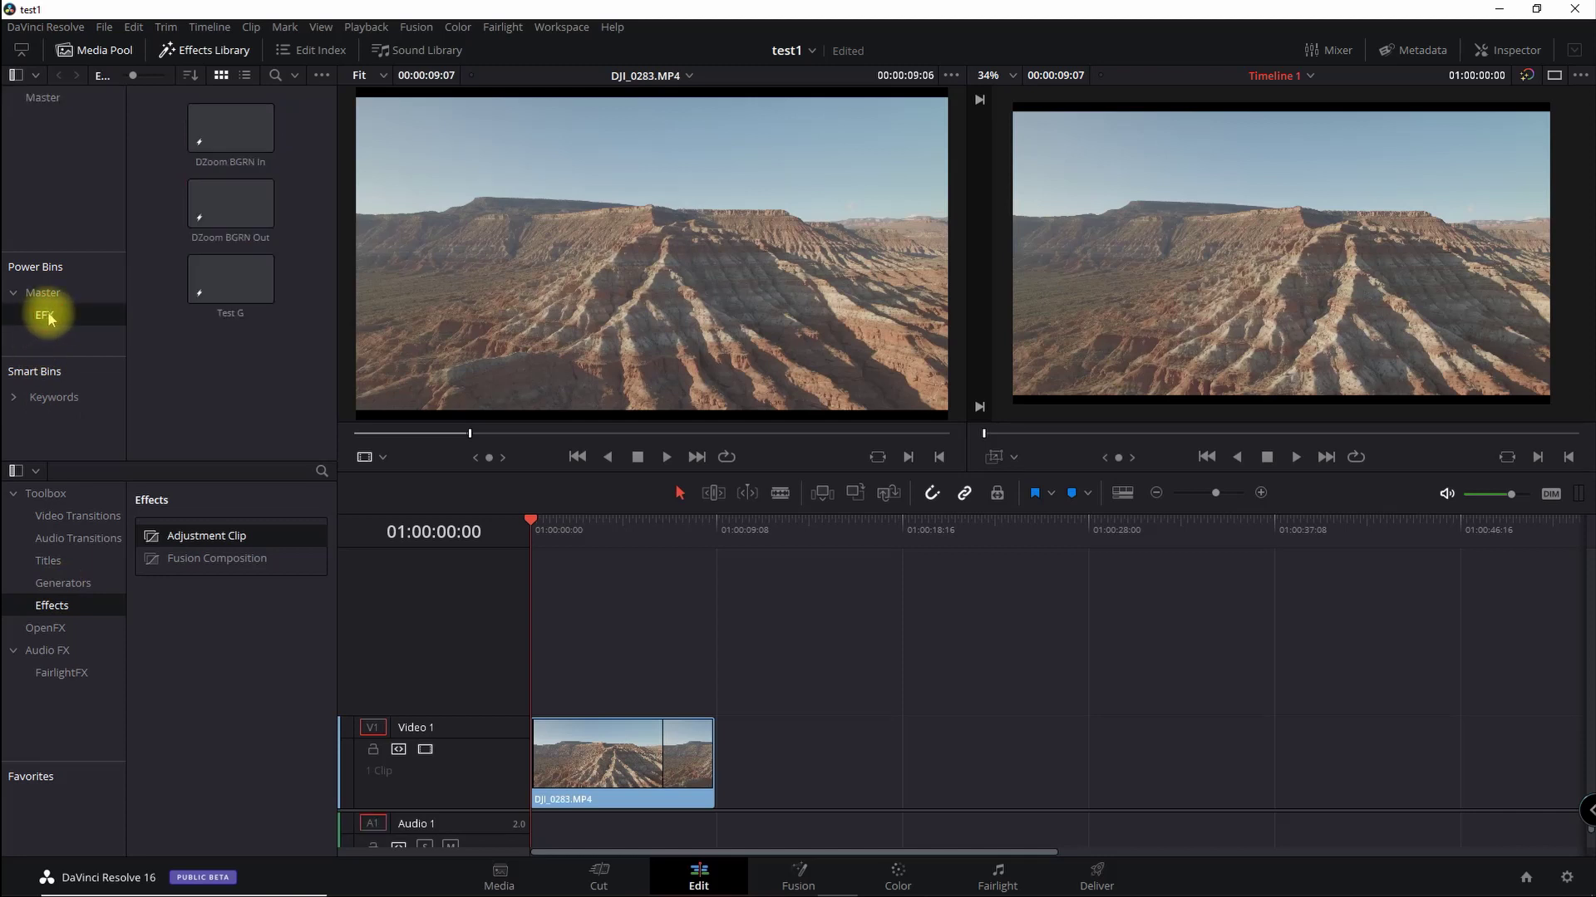
{"action": "left_click", "coordinate": [219, 137]}
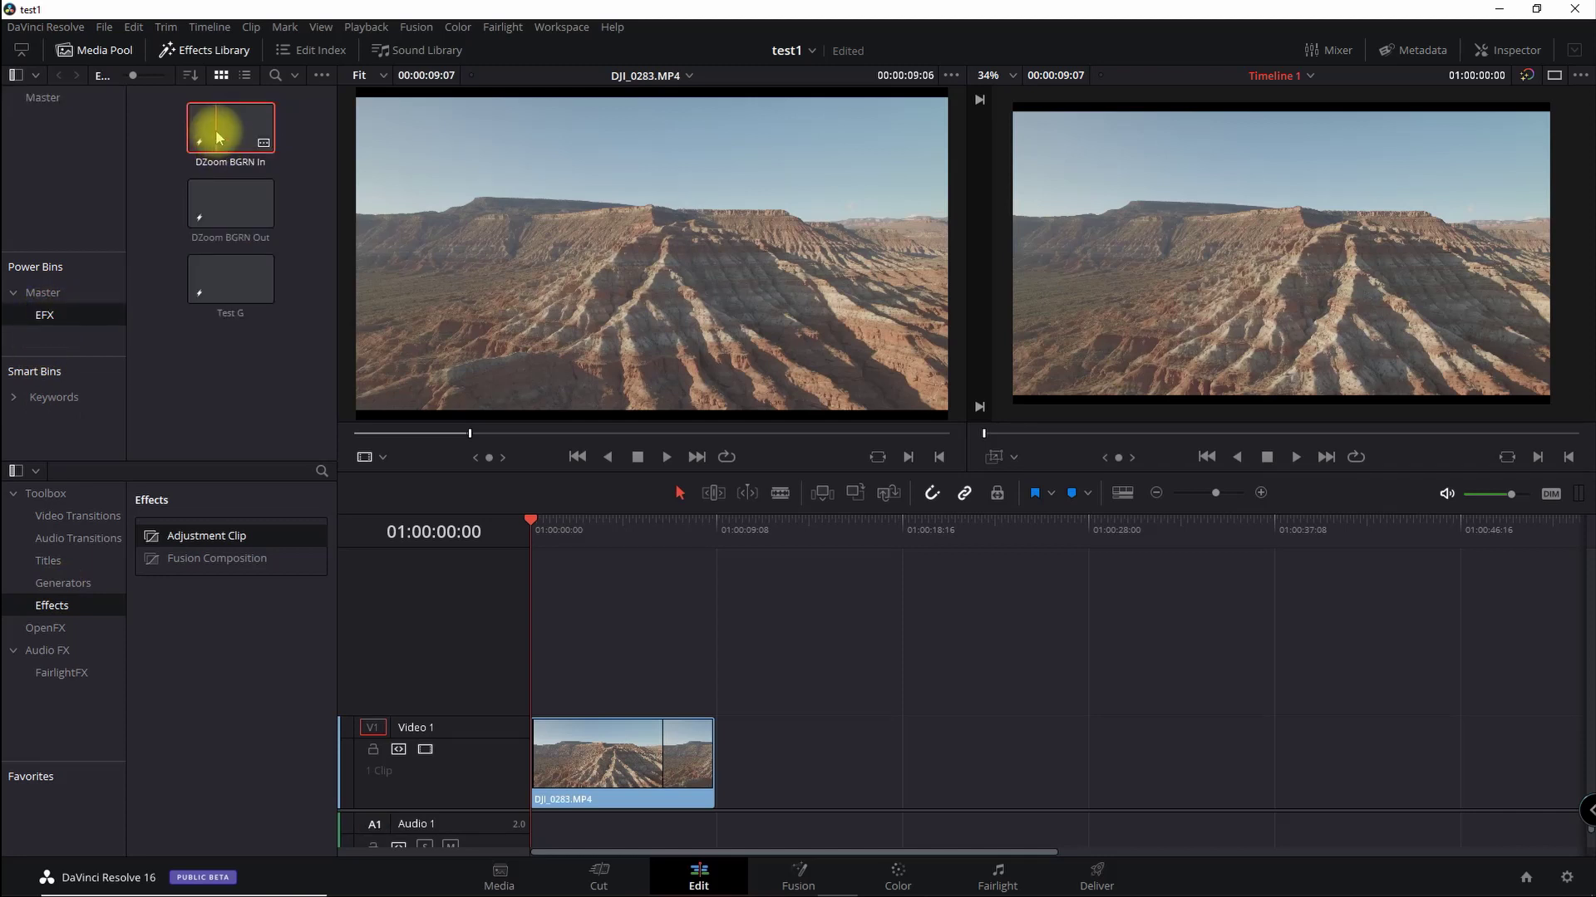
{"action": "left_click_drag", "start_coordinate": [218, 135], "coordinate": [525, 666]}
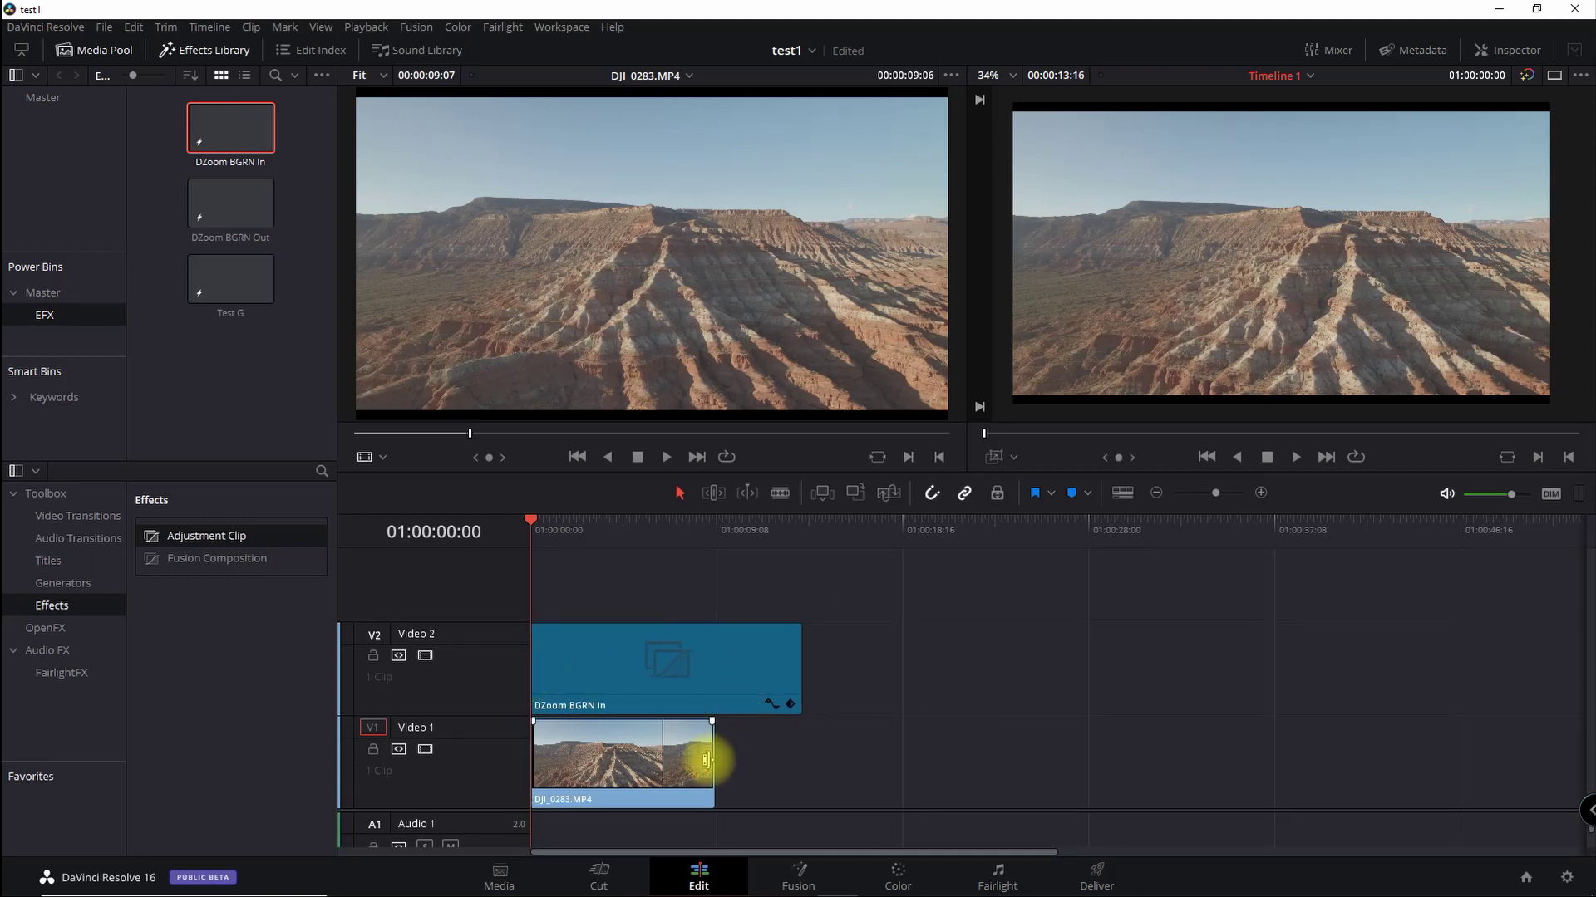
{"action": "left_click_drag", "start_coordinate": [713, 753], "coordinate": [799, 752]}
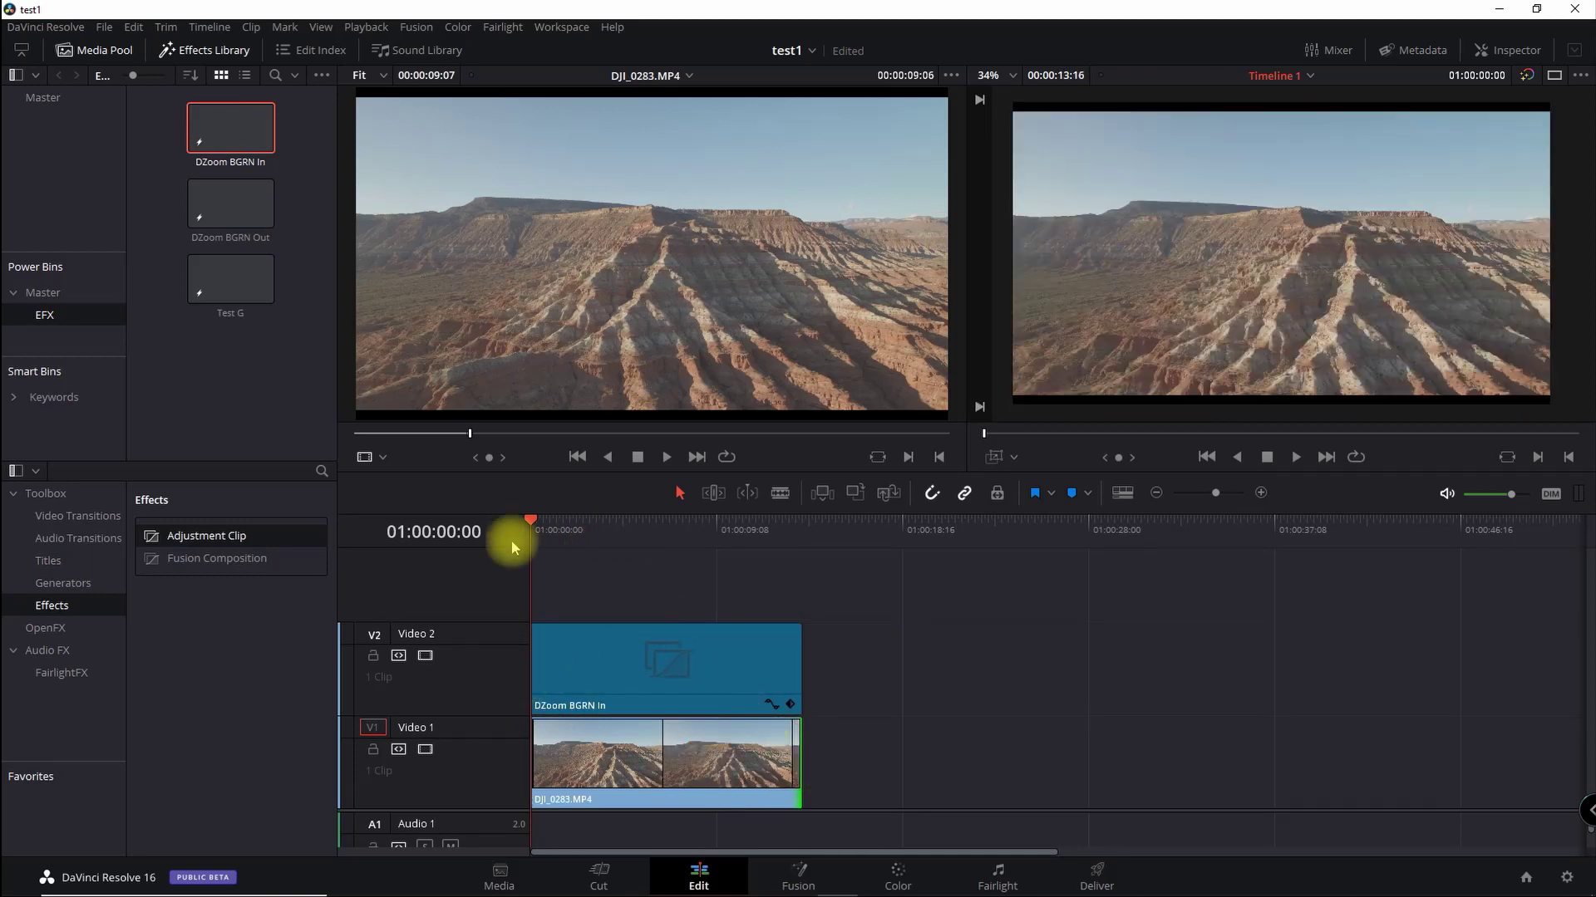
{"action": "left_click", "coordinate": [575, 525]}
{"action": "left_click_drag", "start_coordinate": [591, 532], "coordinate": [532, 564]}
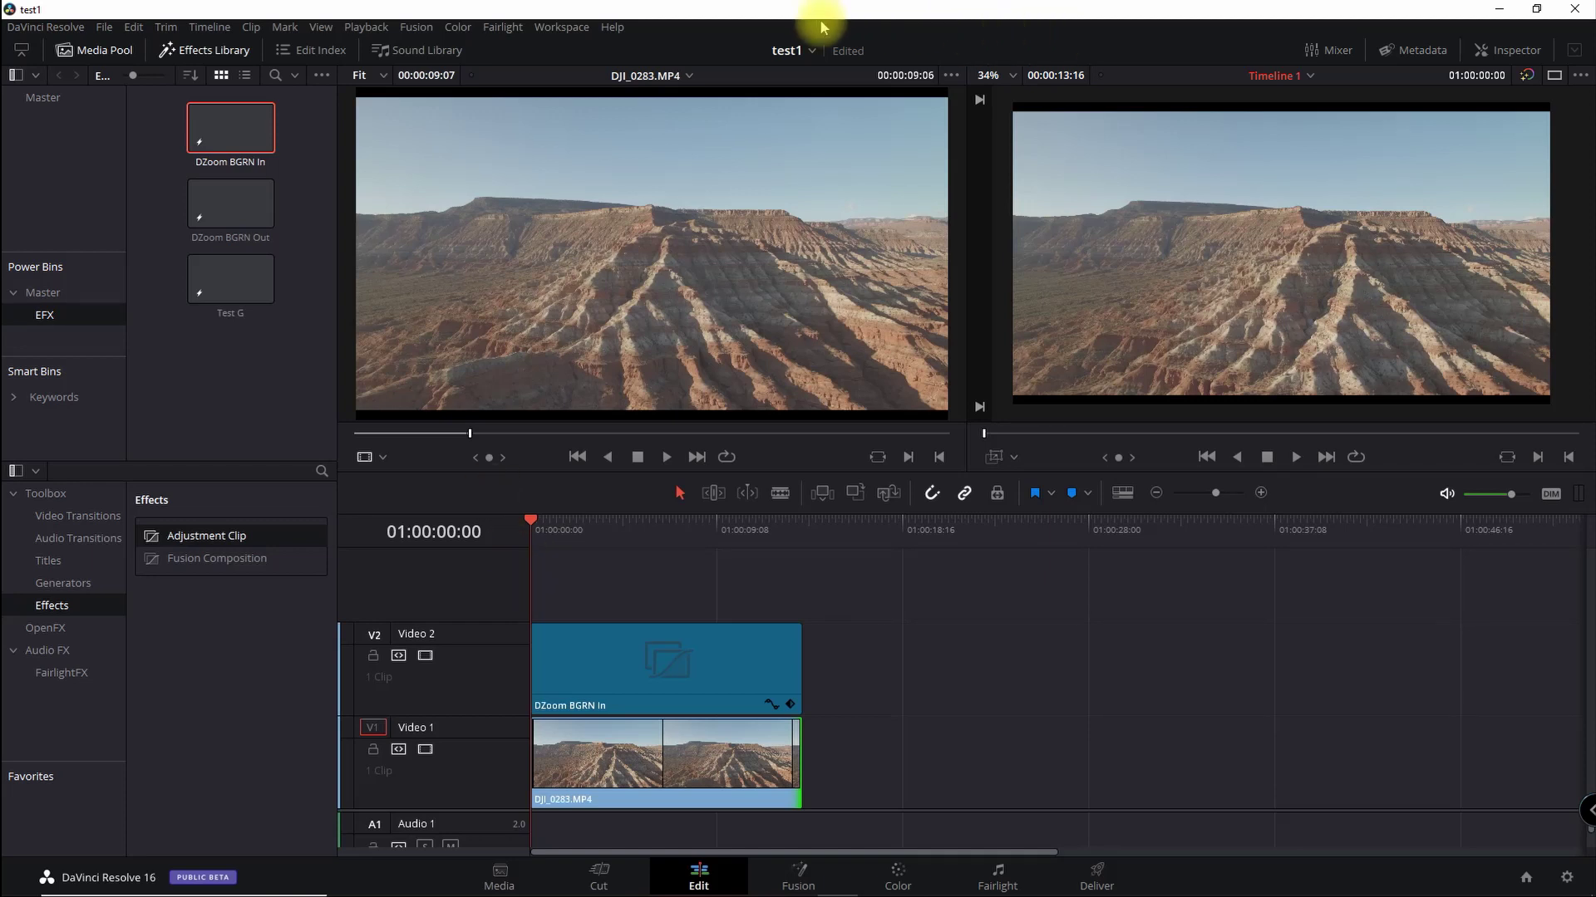
Switch to the Puerto Rico project from the project name dropdown
{"action": "left_click", "coordinate": [812, 54]}
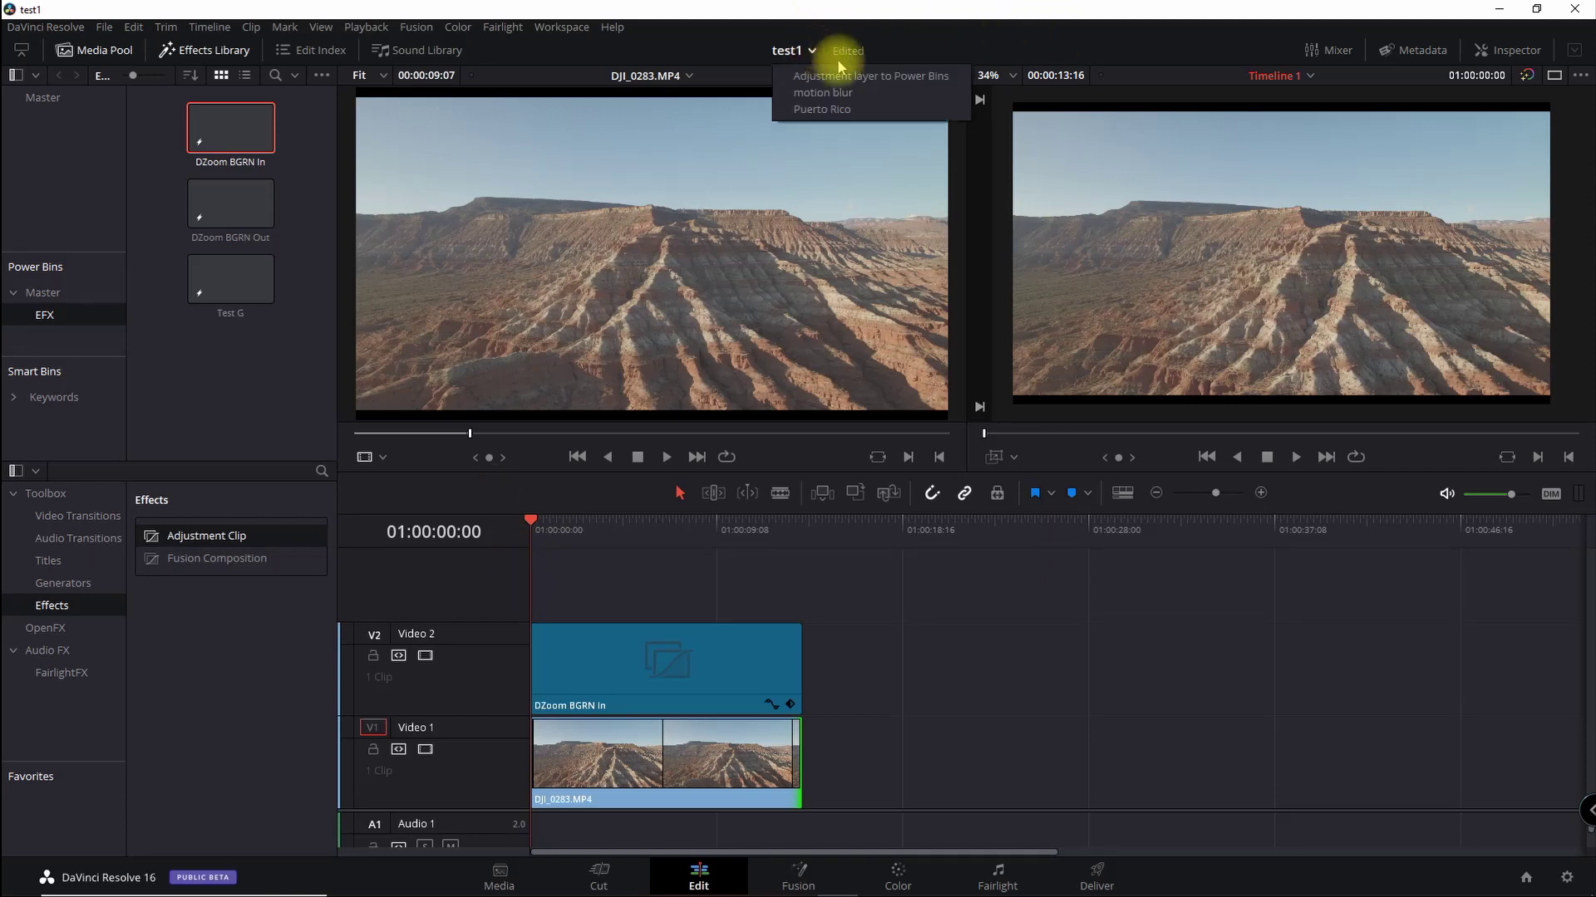
{"action": "left_click", "coordinate": [828, 108]}
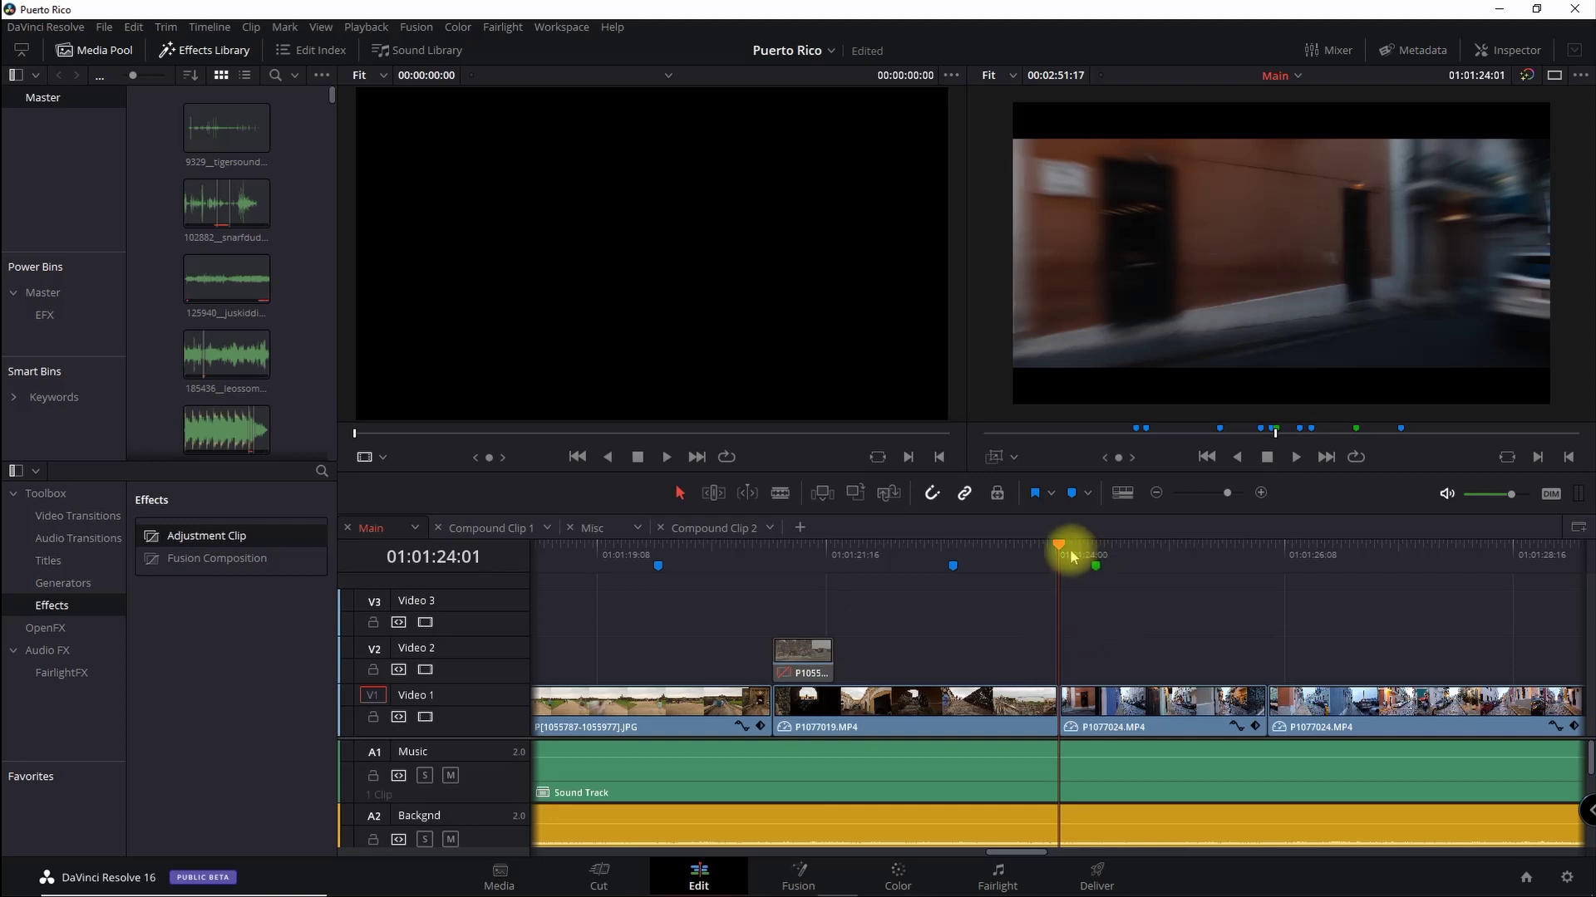
Place an adjustment clip on V2 at 01:01:24:01, trimmed to end with P1077024.MP4, and select it
{"action": "left_click_drag", "start_coordinate": [1060, 545], "coordinate": [1094, 545]}
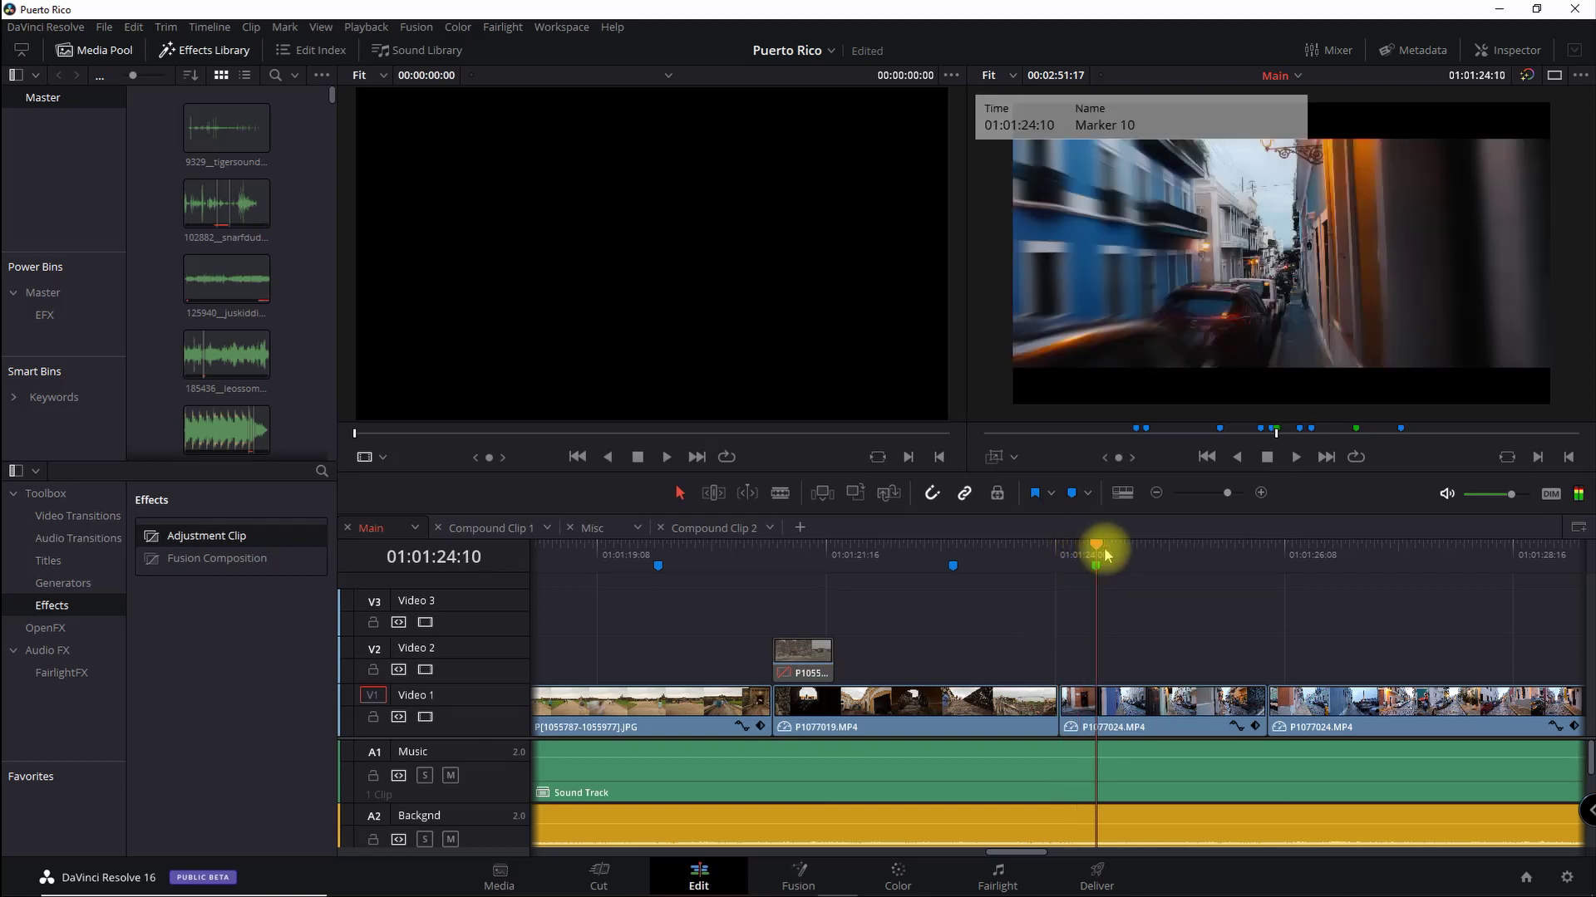
{"action": "left_click", "coordinate": [1061, 562]}
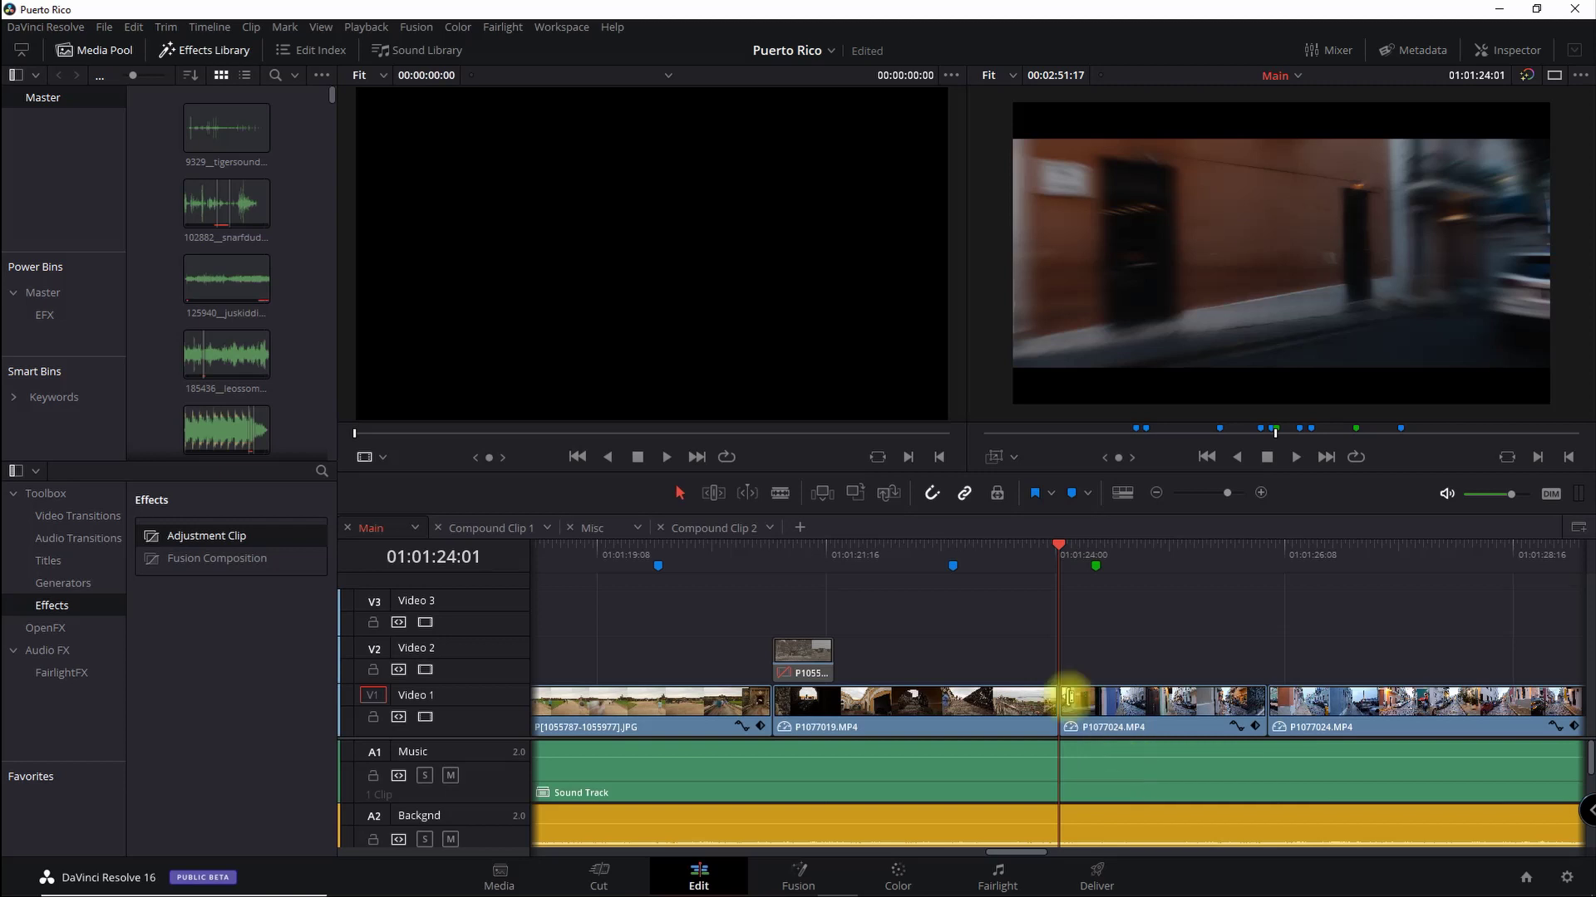
{"action": "left_click_drag", "start_coordinate": [188, 542], "coordinate": [1052, 668]}
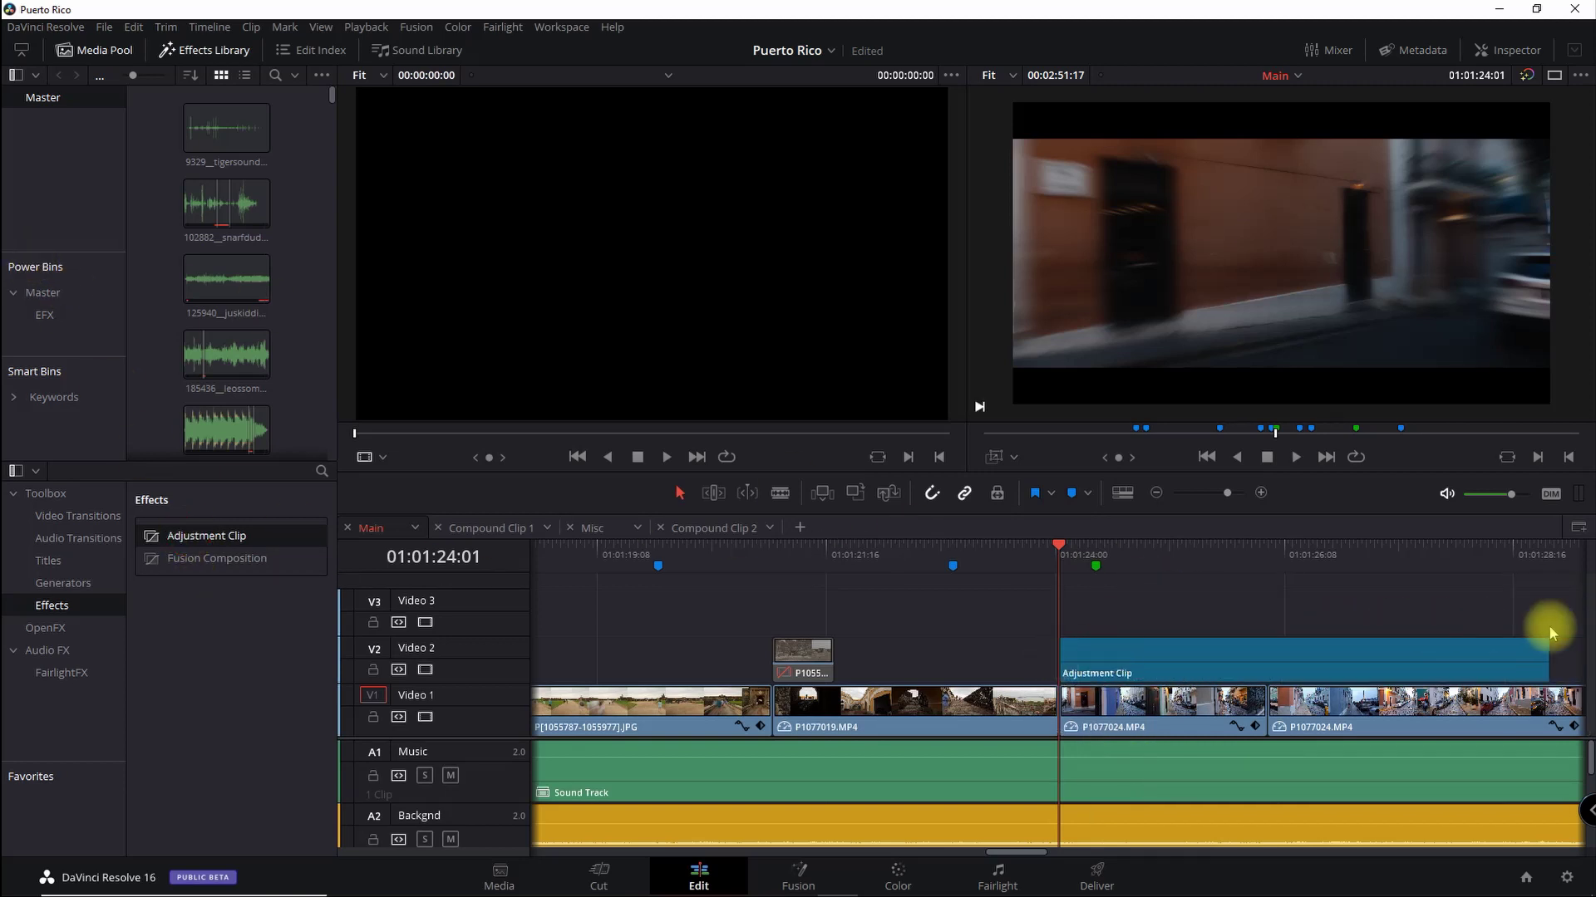
{"action": "left_click_drag", "start_coordinate": [1541, 653], "coordinate": [1261, 661]}
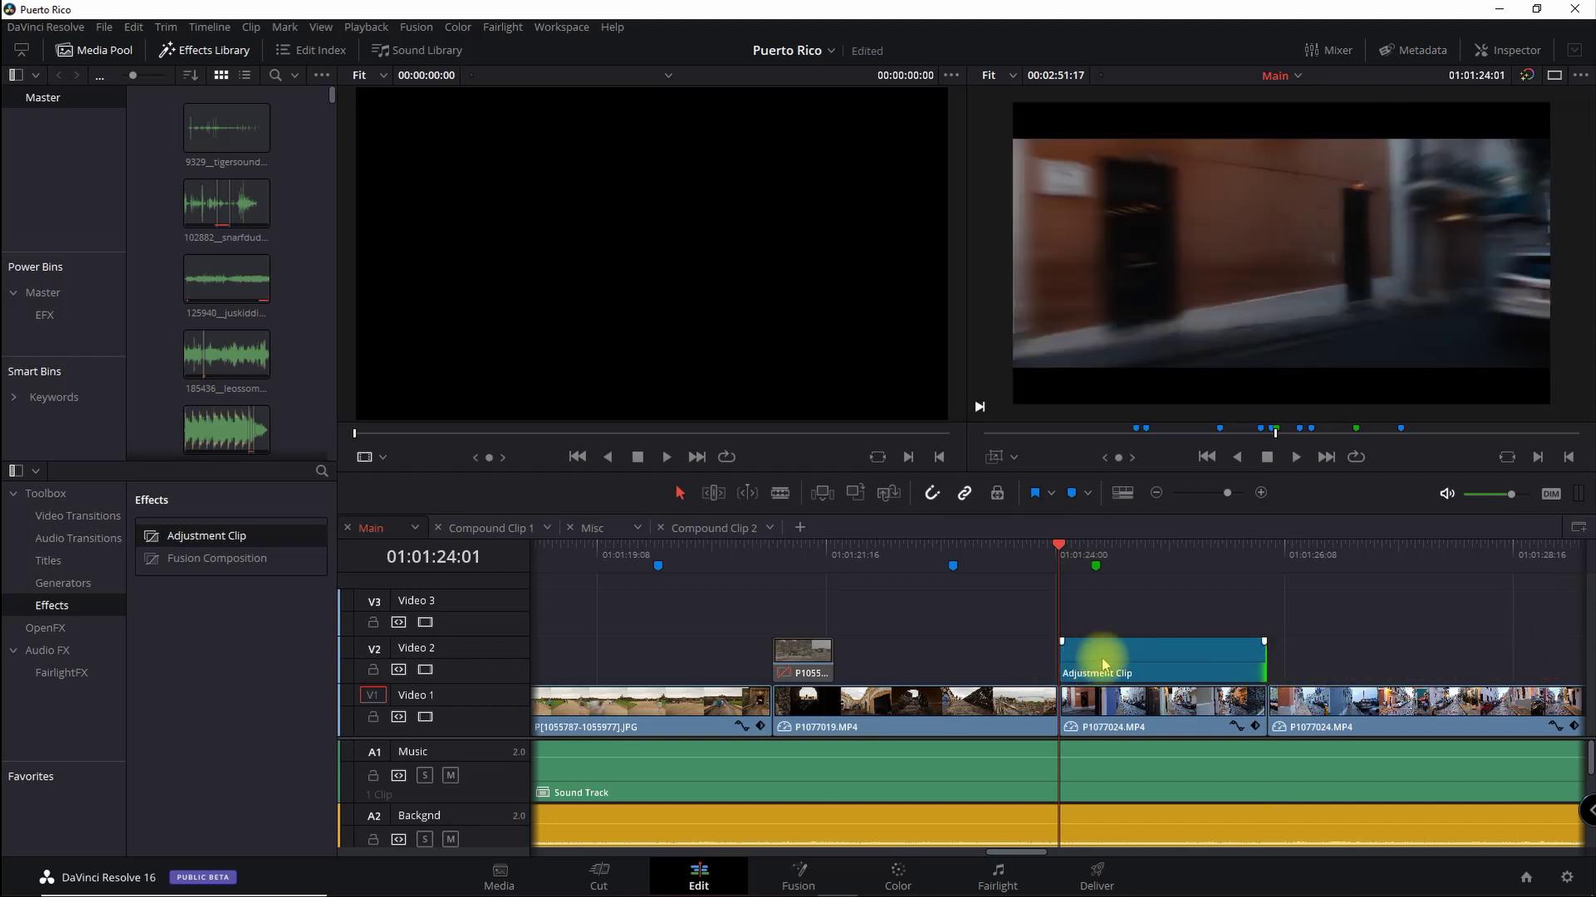
{"action": "left_click", "coordinate": [1104, 665]}
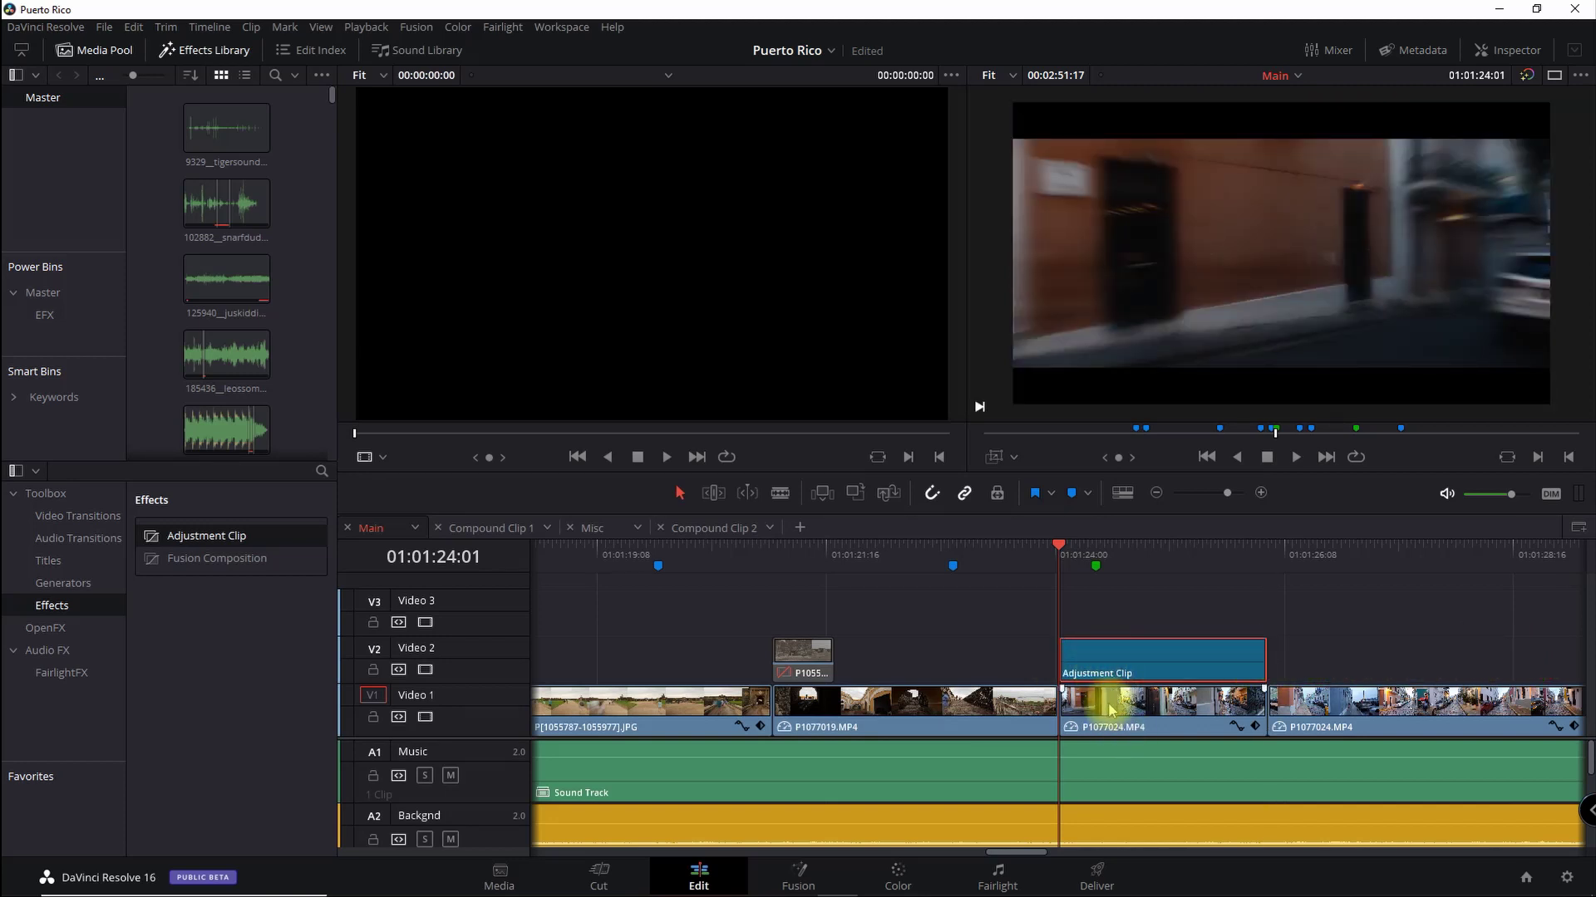
On the Color page, copy clip 27's grade onto the adjustment clip and delete the first shared node
{"action": "left_click", "coordinate": [896, 873]}
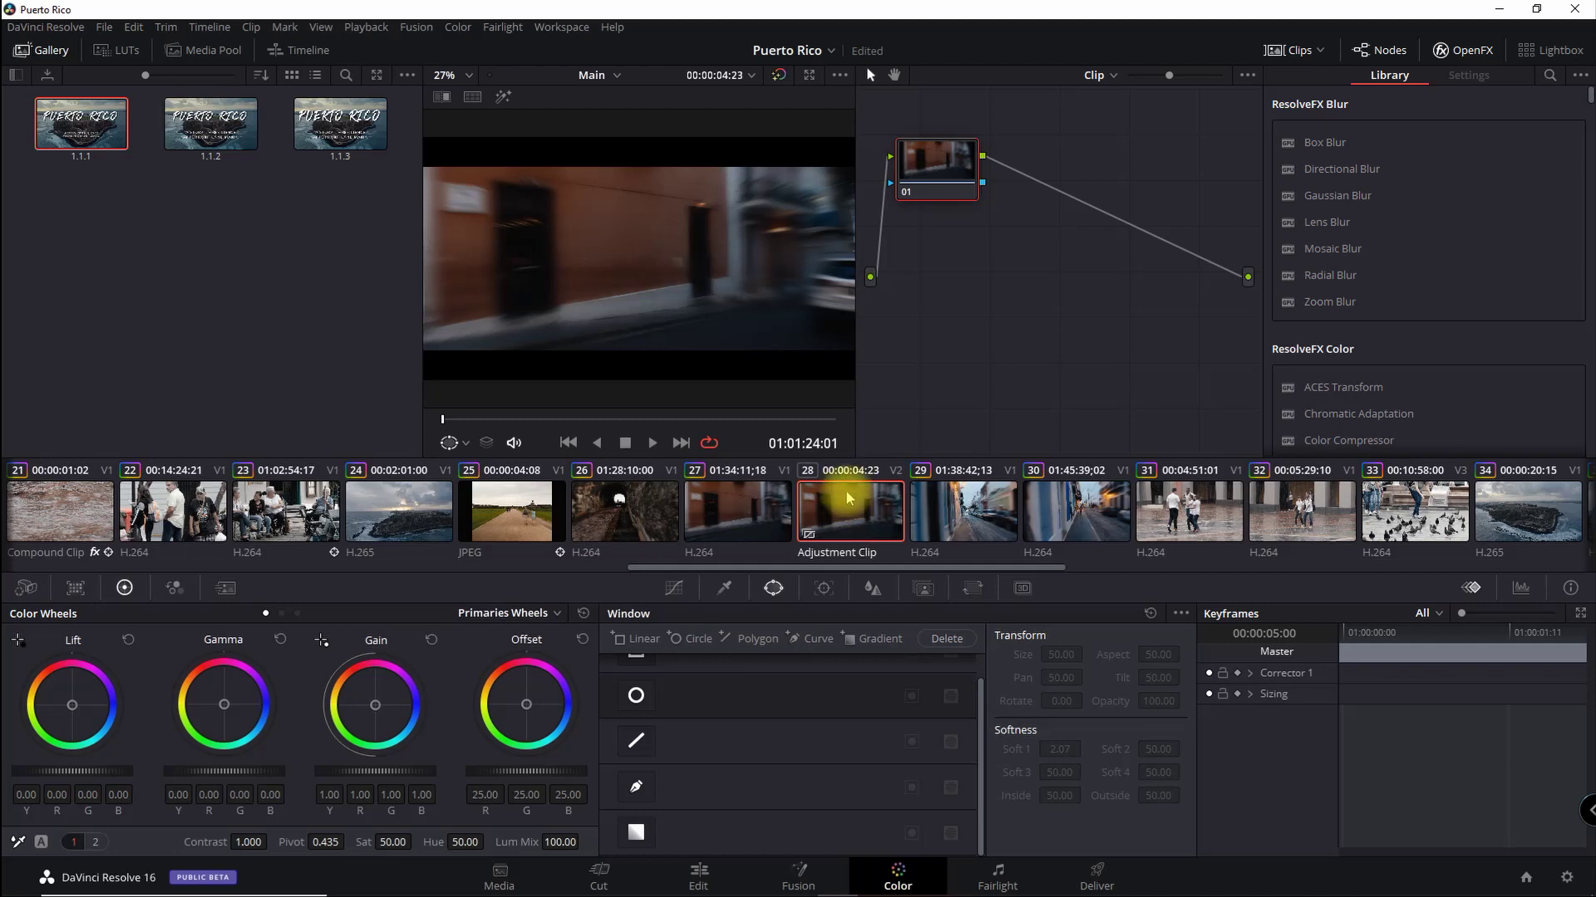
{"action": "middle_click", "coordinate": [729, 517]}
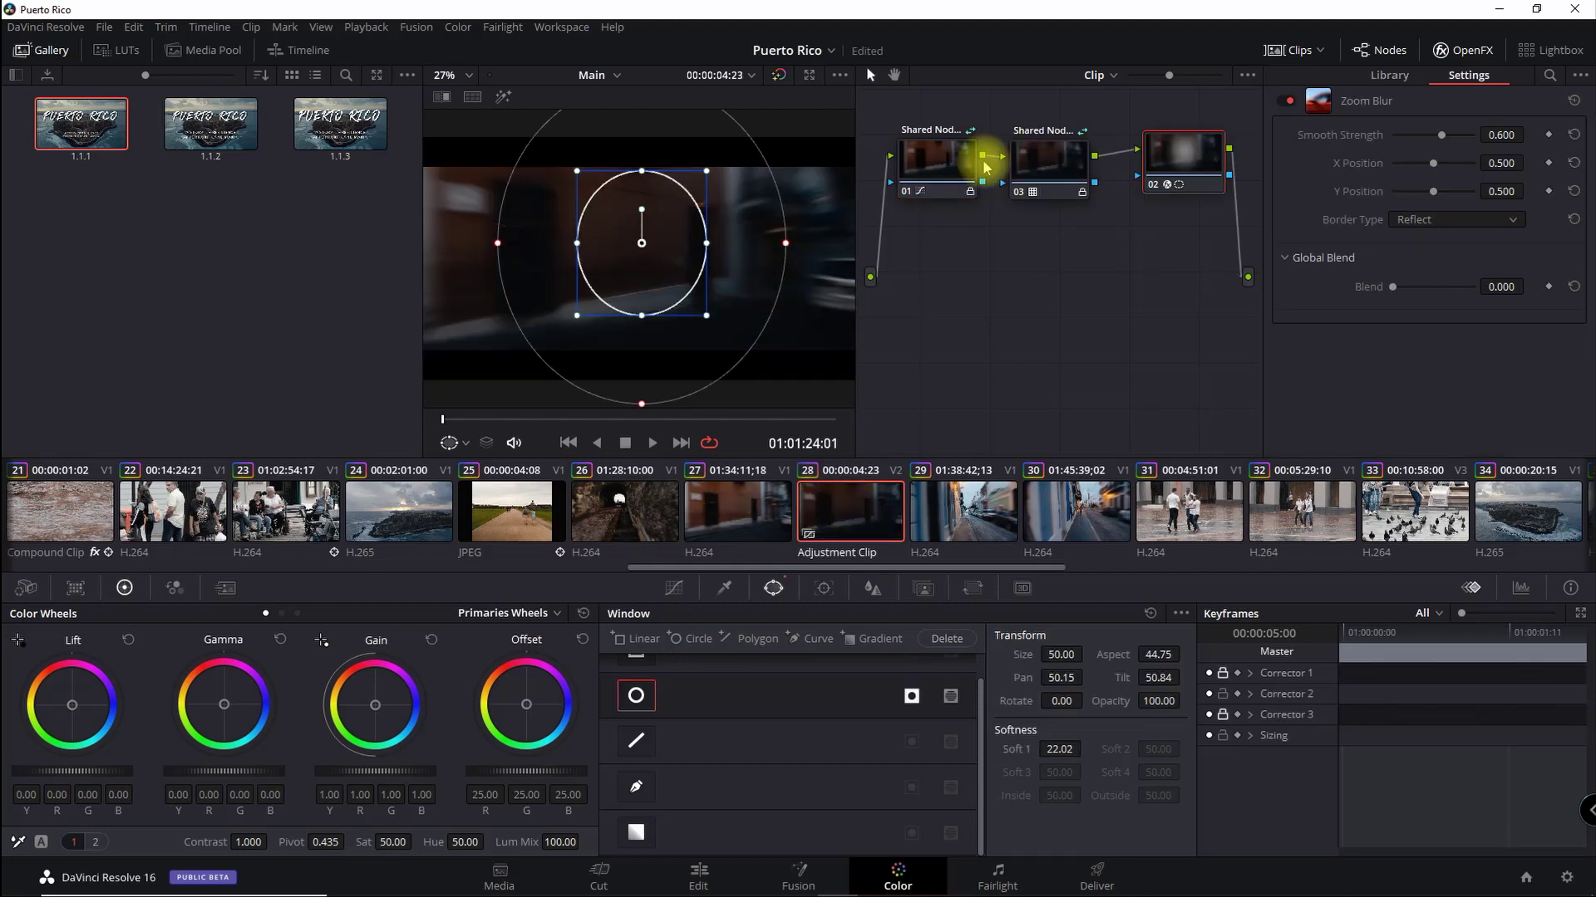
{"action": "right_click", "coordinate": [924, 153]}
{"action": "left_click", "coordinate": [921, 154]}
{"action": "right_click", "coordinate": [920, 153]}
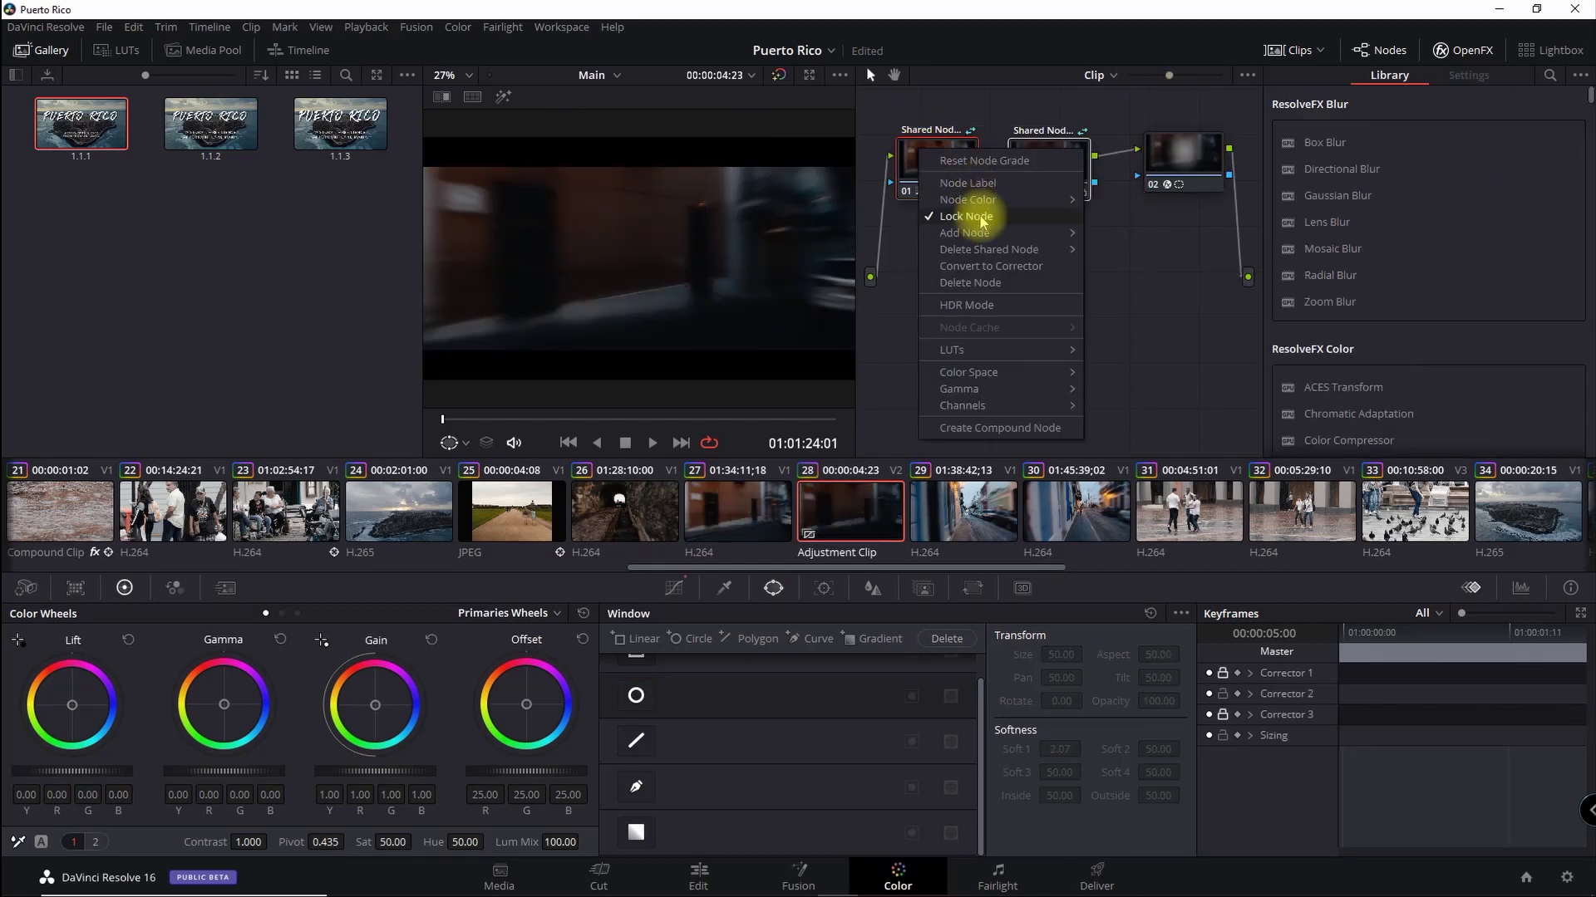
{"action": "mouse_move", "coordinate": [960, 252]}
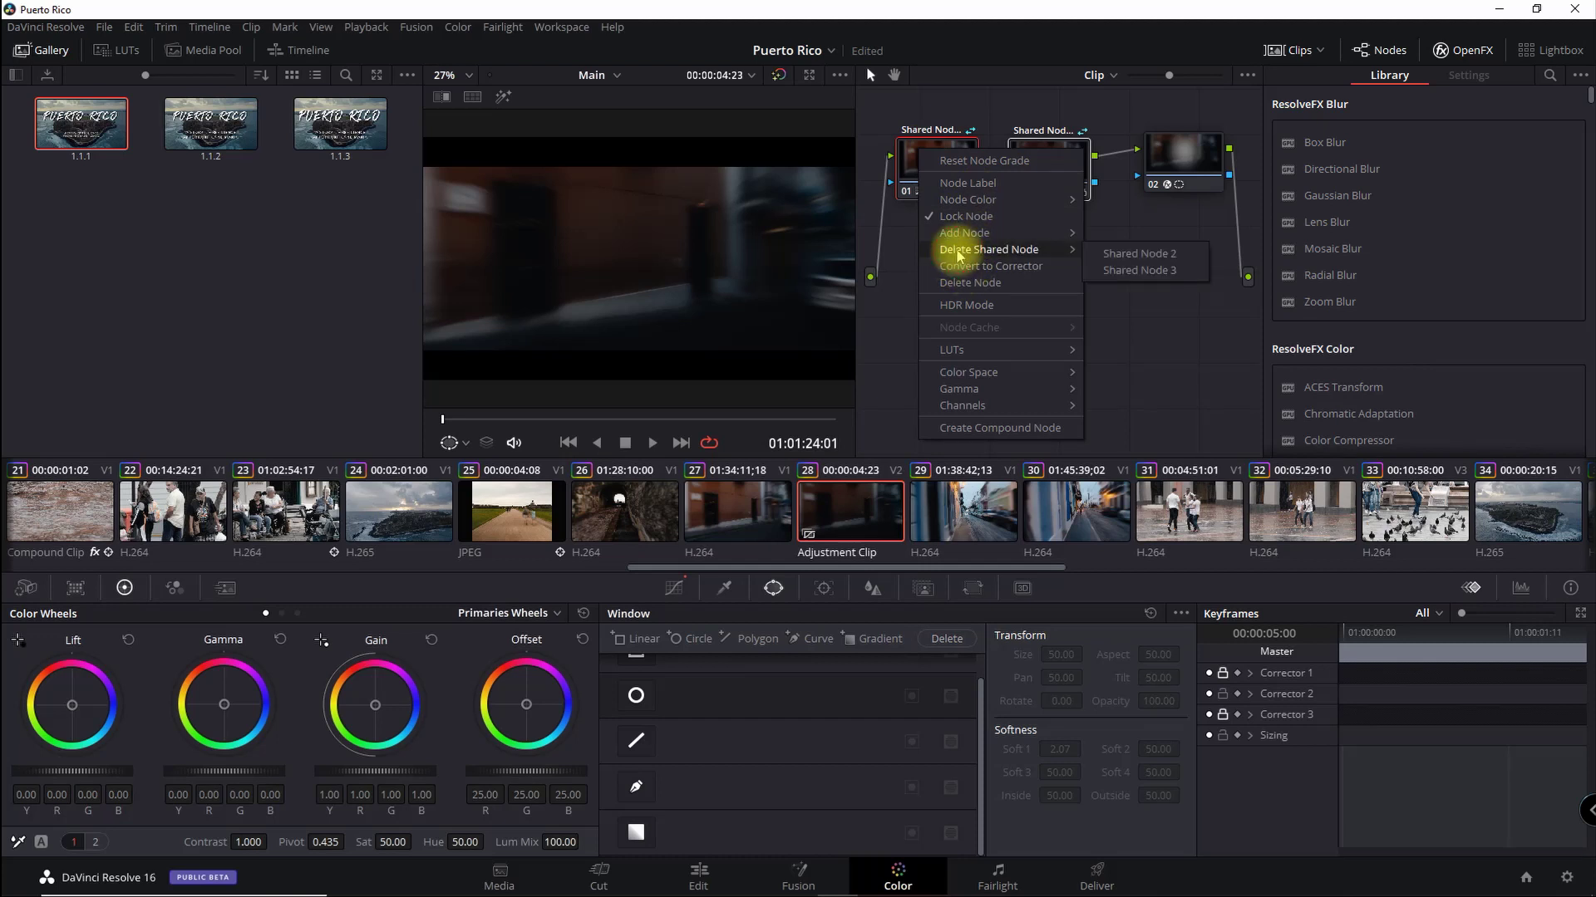
{"action": "left_click", "coordinate": [964, 282]}
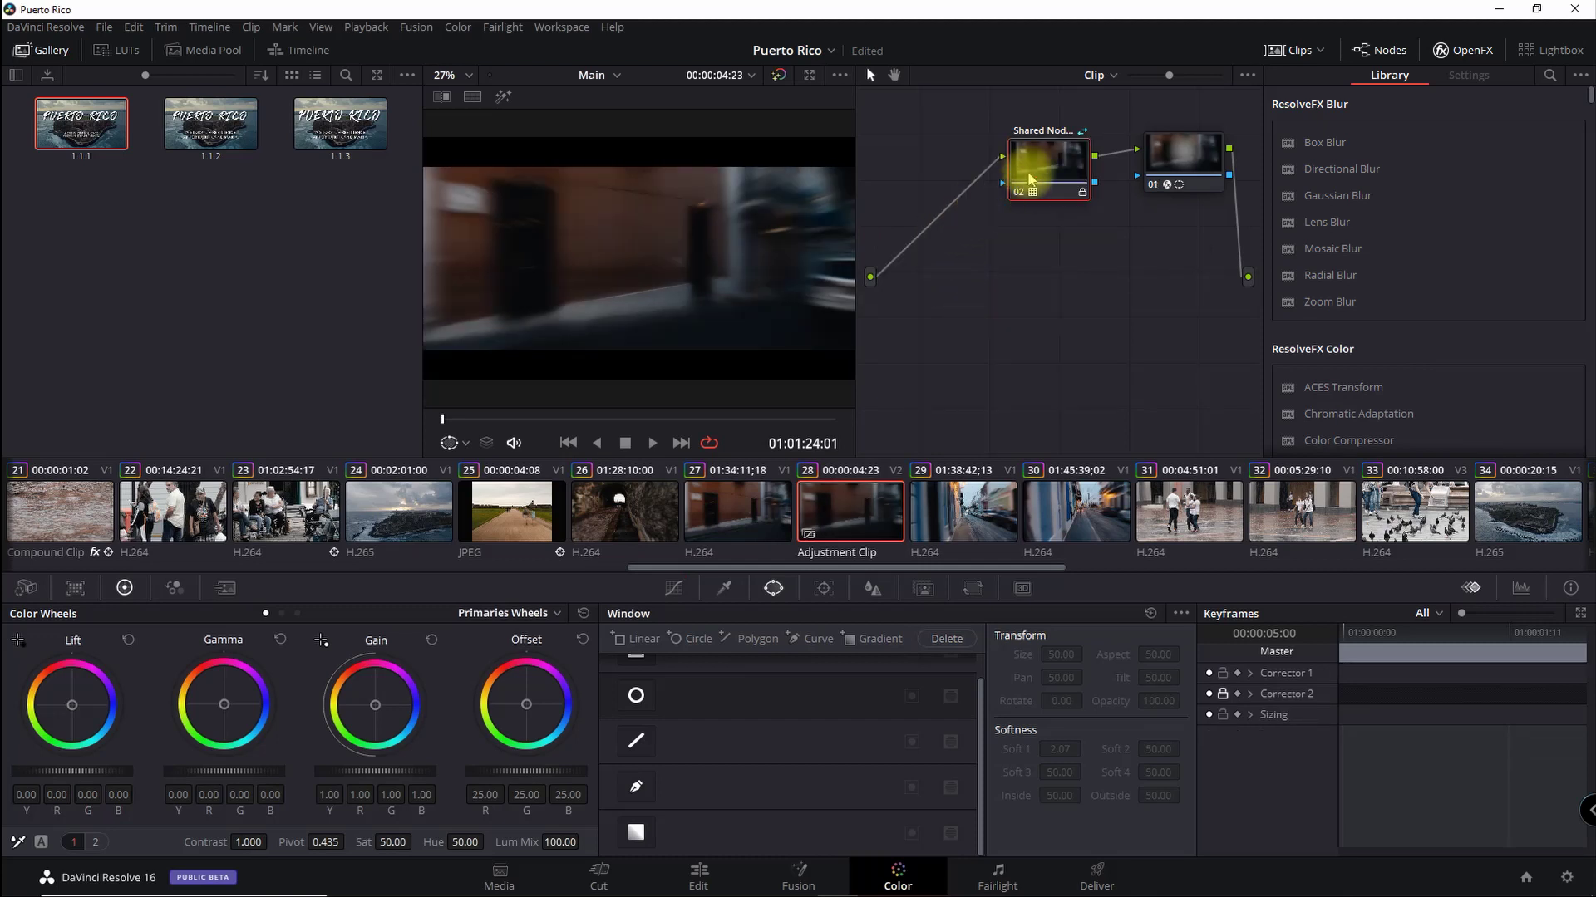
Delete the remaining shared node so only the Zoom Blur node stays, and reposition it
{"action": "right_click", "coordinate": [1040, 158]}
{"action": "left_click", "coordinate": [1038, 154]}
{"action": "right_click", "coordinate": [1042, 170]}
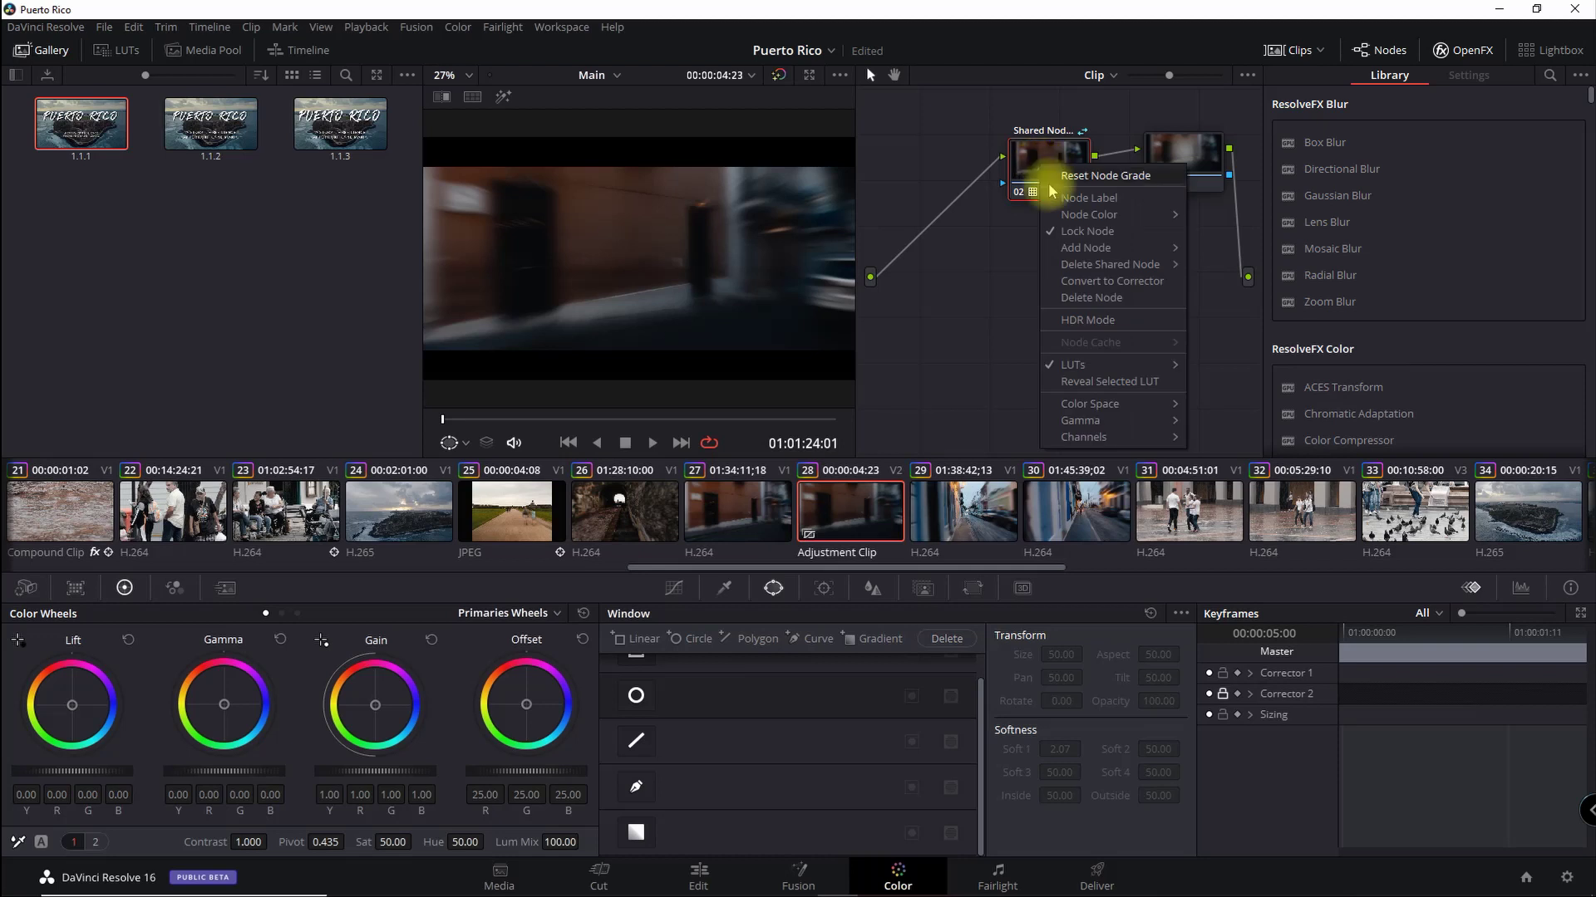
{"action": "left_click", "coordinate": [1086, 298]}
{"action": "left_click_drag", "start_coordinate": [1175, 160], "coordinate": [1090, 173]}
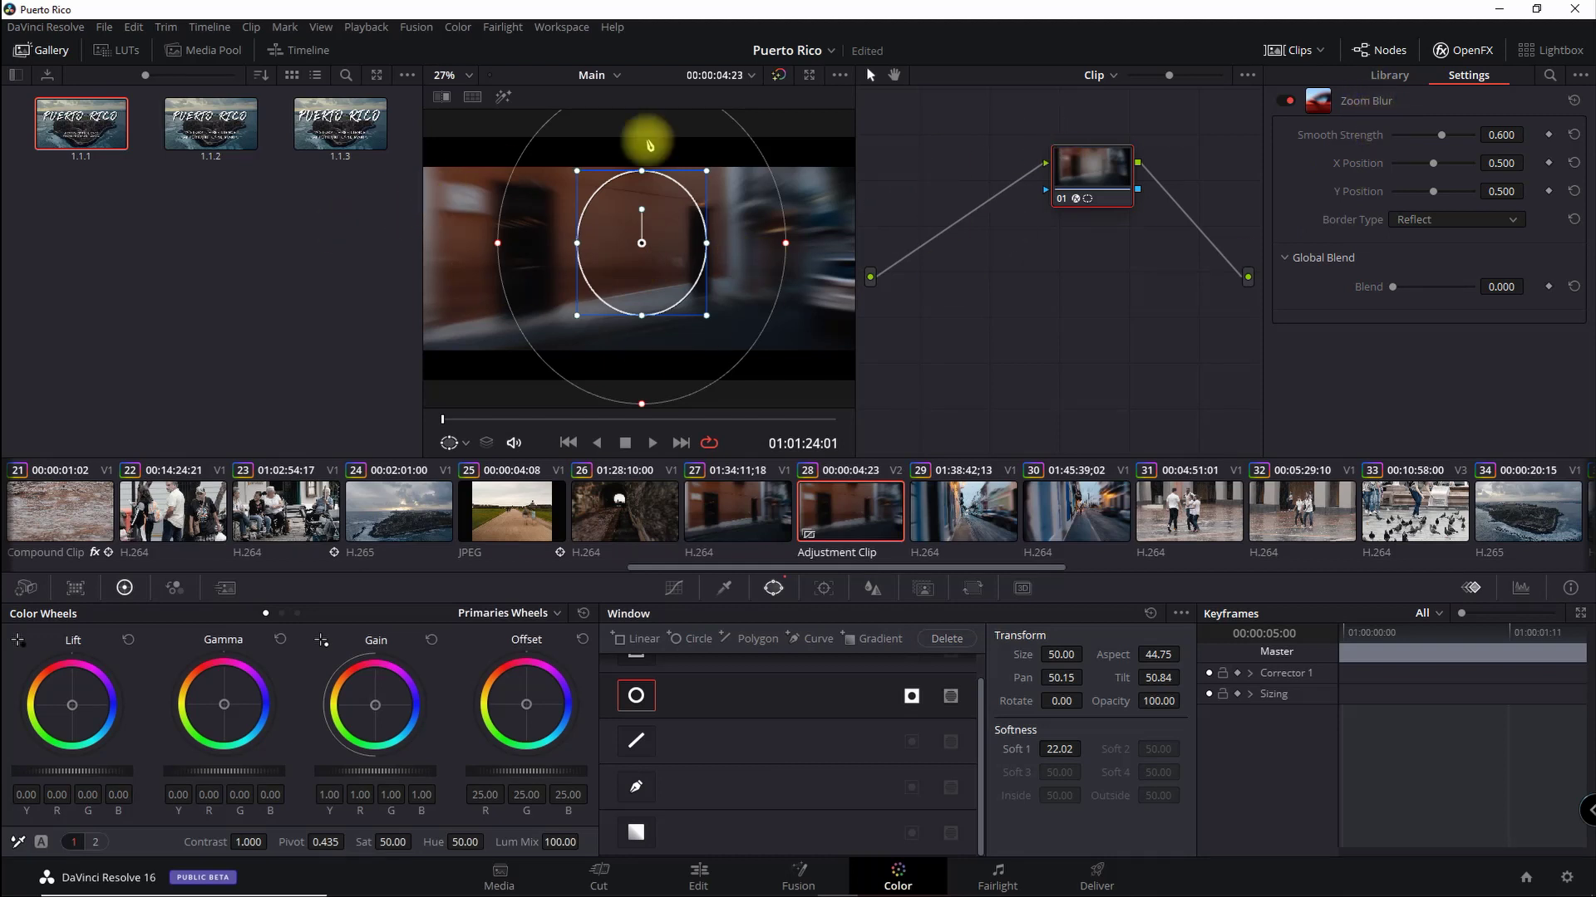
Save the Zoom Blur adjustment clip into the EFX Power Bin and clear its default name
{"action": "left_click", "coordinate": [698, 879]}
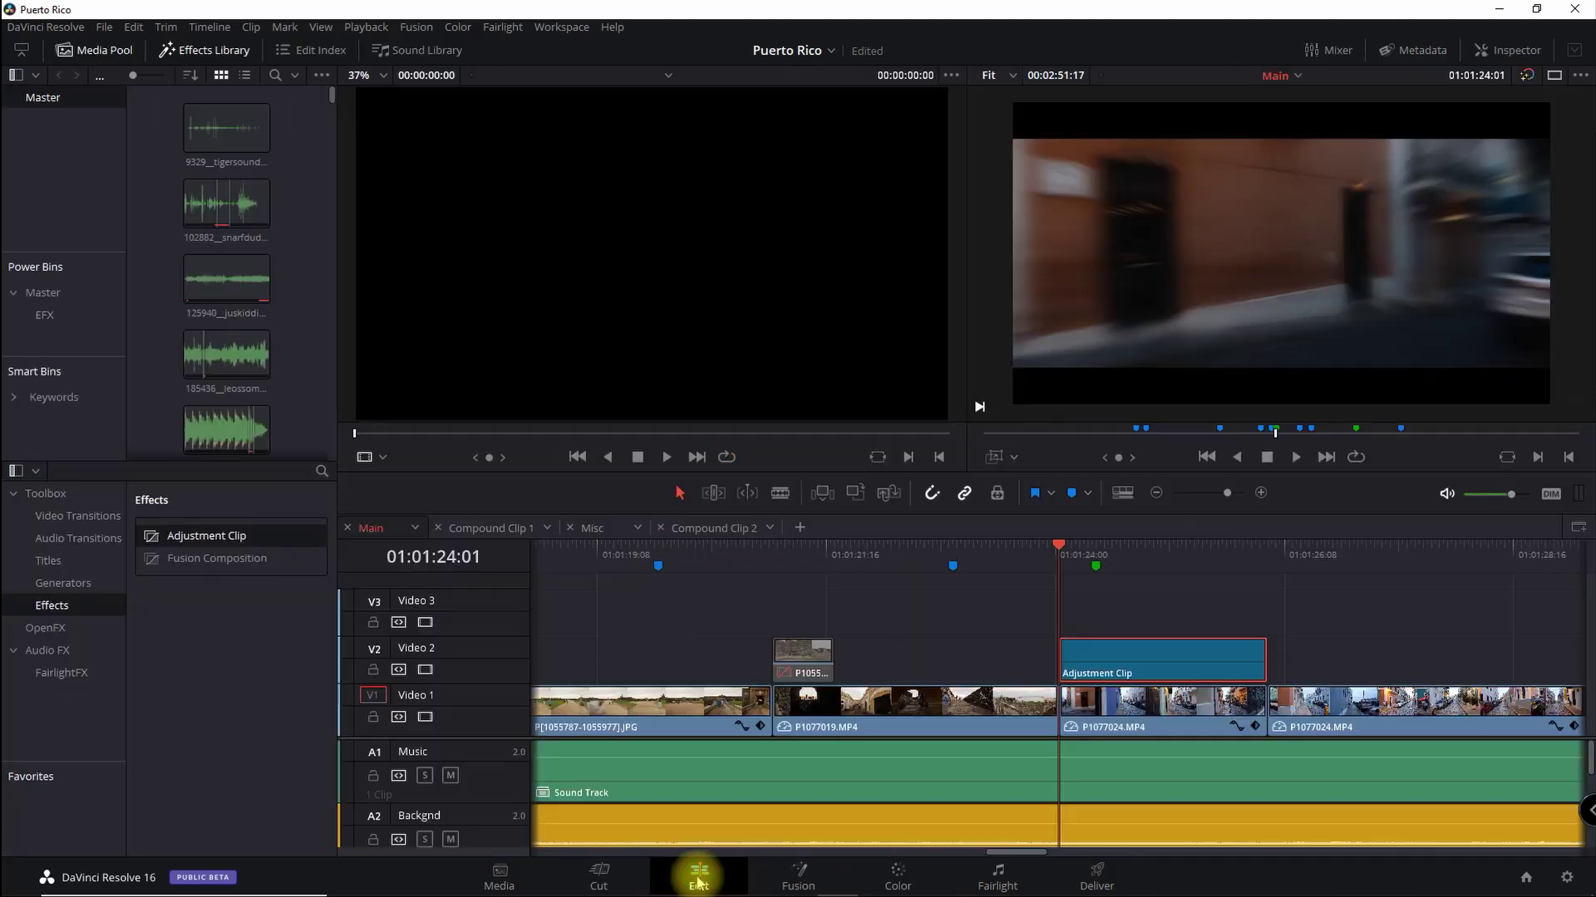
{"action": "right_click", "coordinate": [1105, 664]}
{"action": "left_click", "coordinate": [1072, 654]}
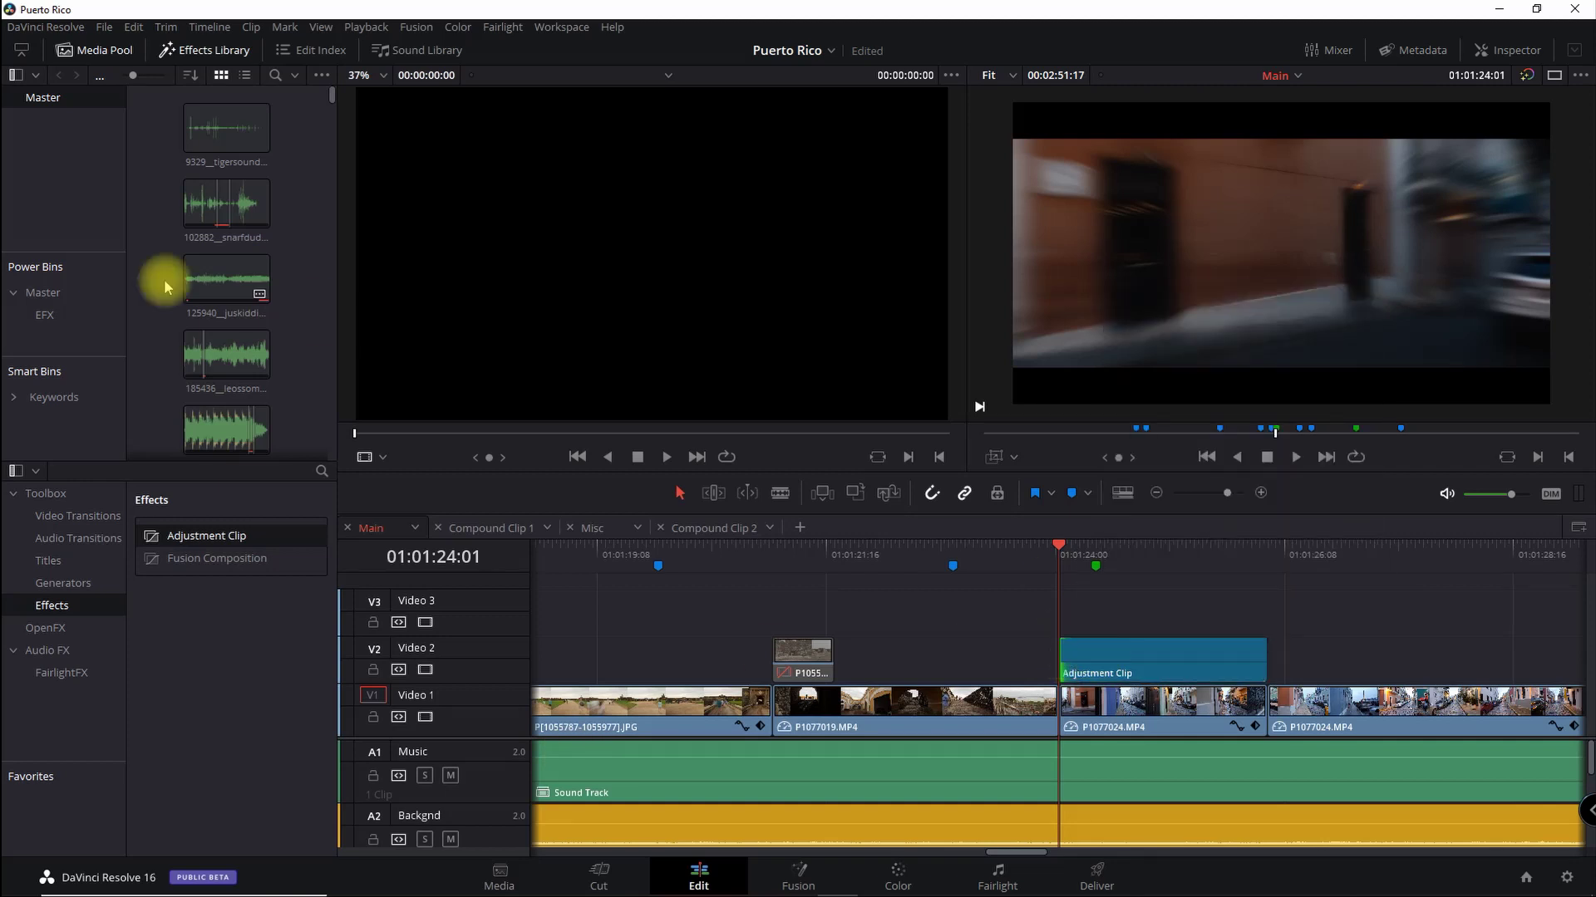
{"action": "left_click", "coordinate": [44, 316]}
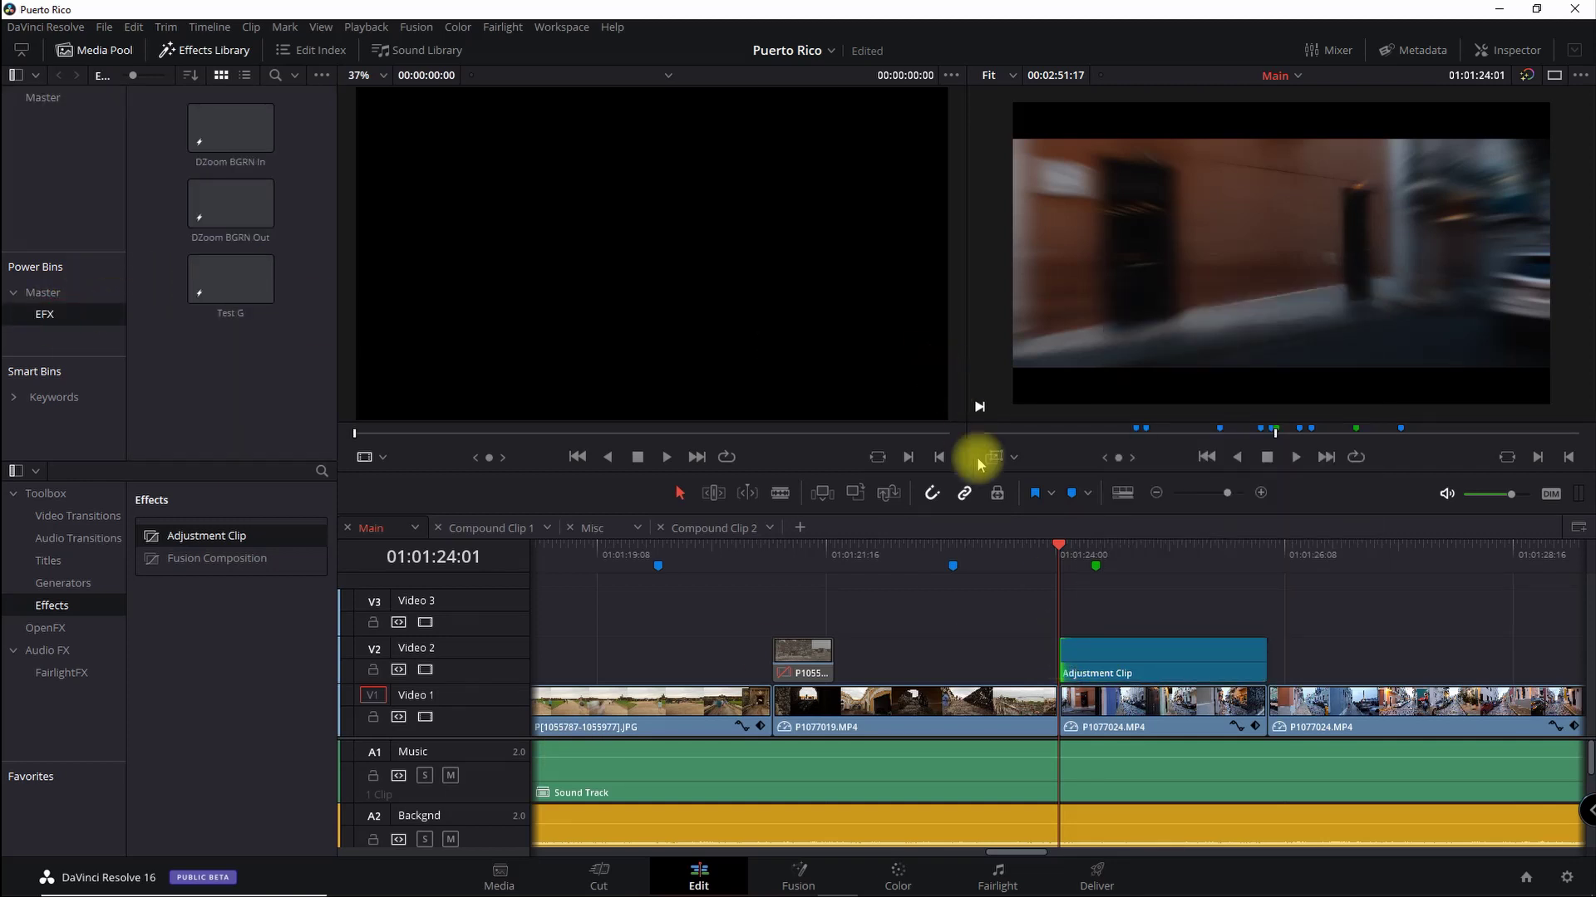
{"action": "left_click_drag", "start_coordinate": [1189, 652], "coordinate": [187, 357]}
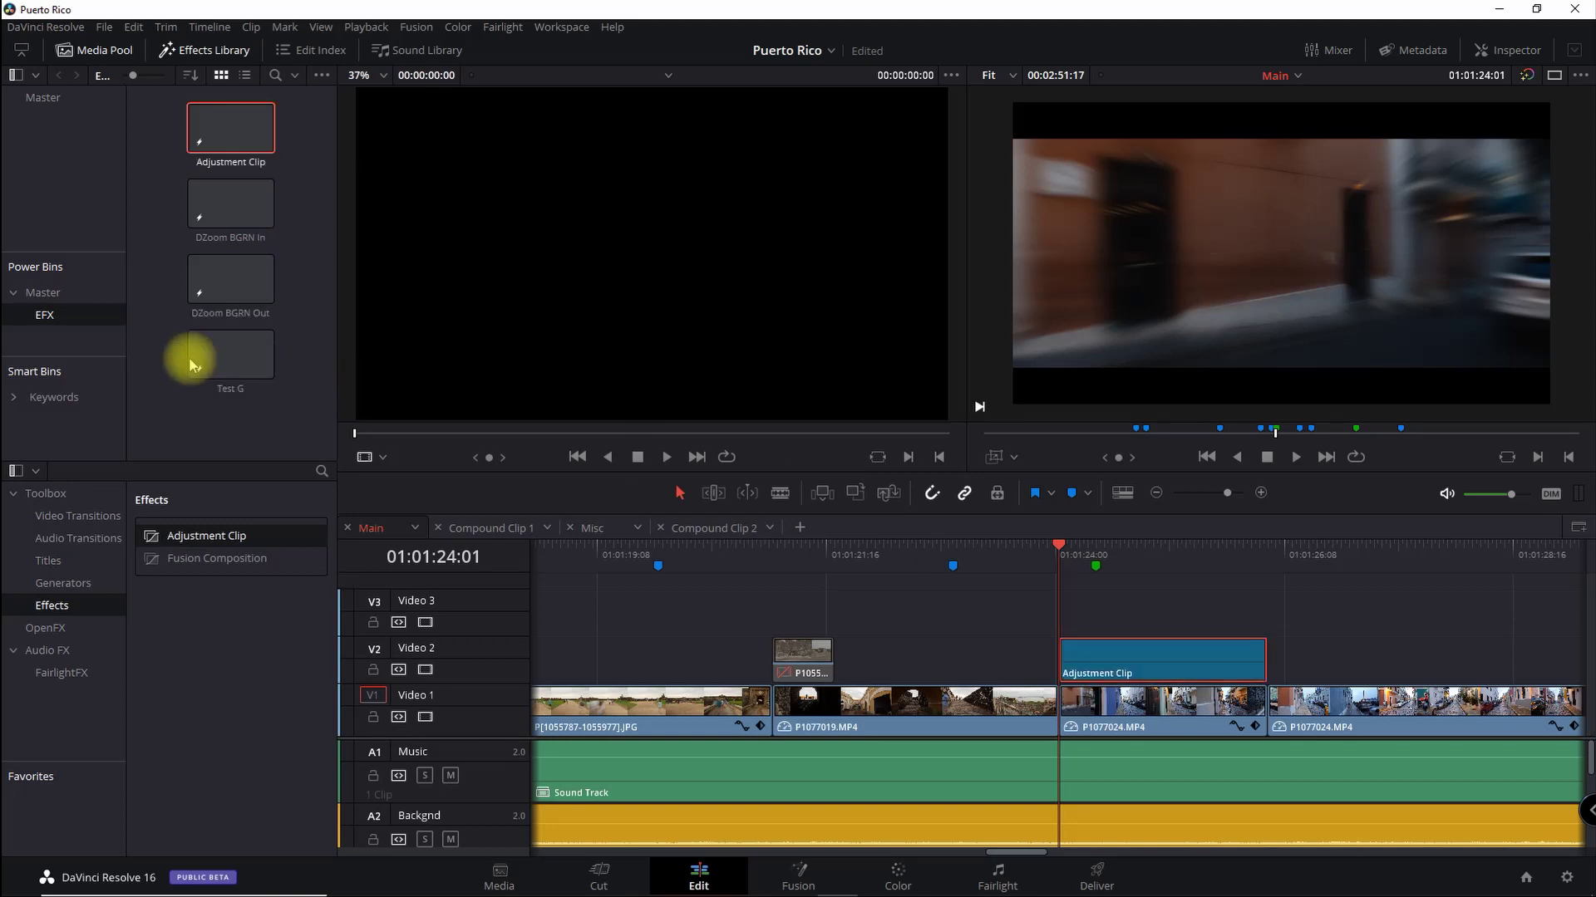
{"action": "left_click", "coordinate": [226, 162]}
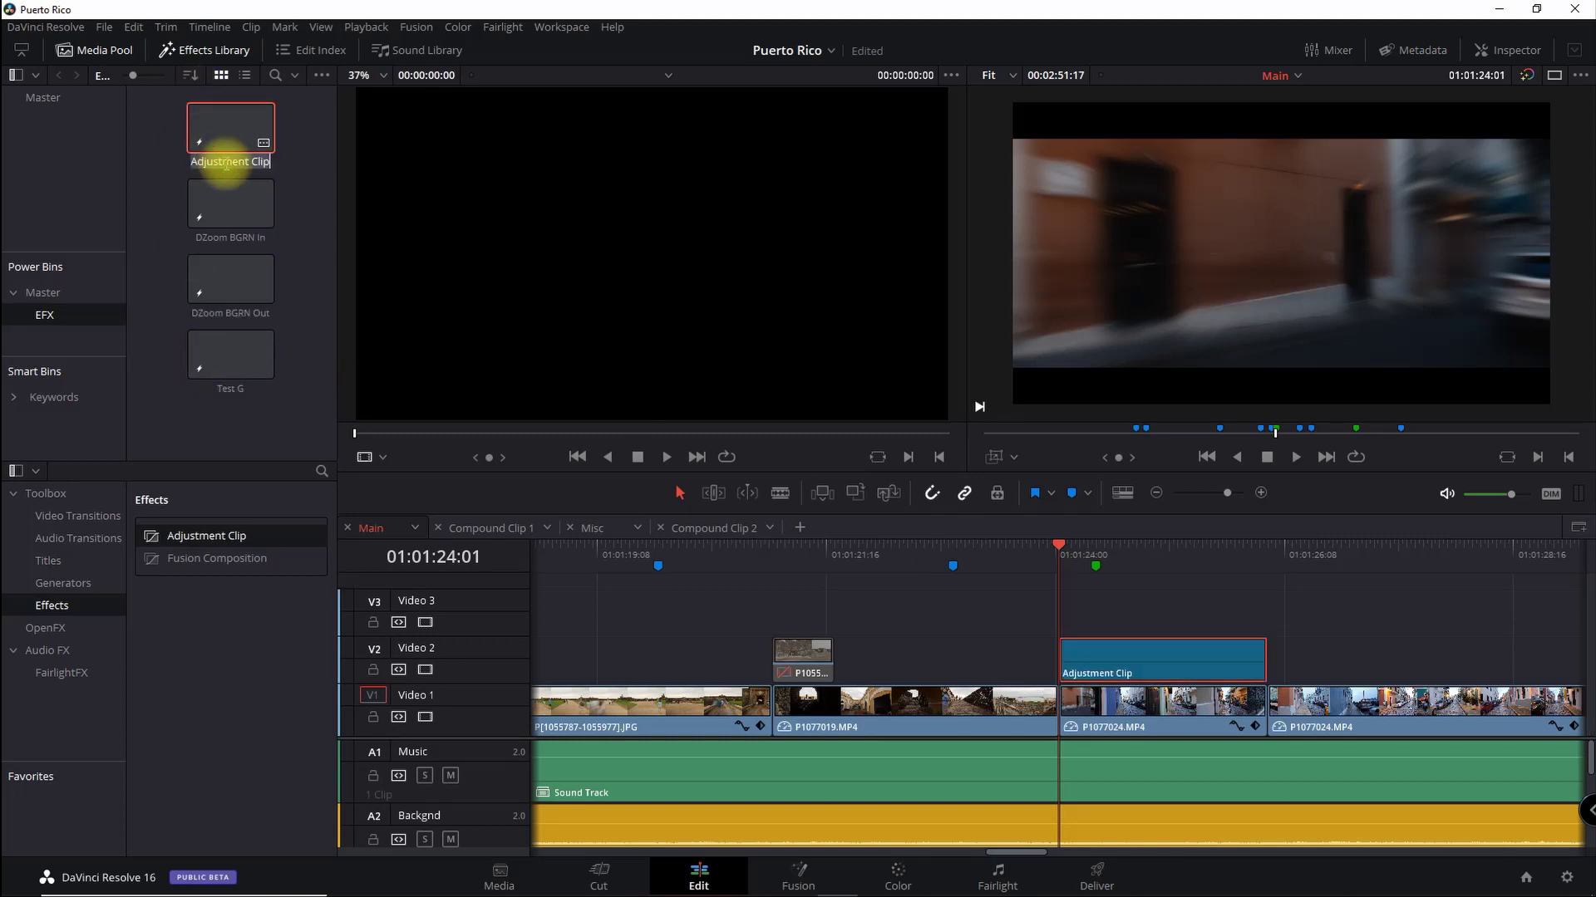
{"action": "key", "text": "BackSpace"}
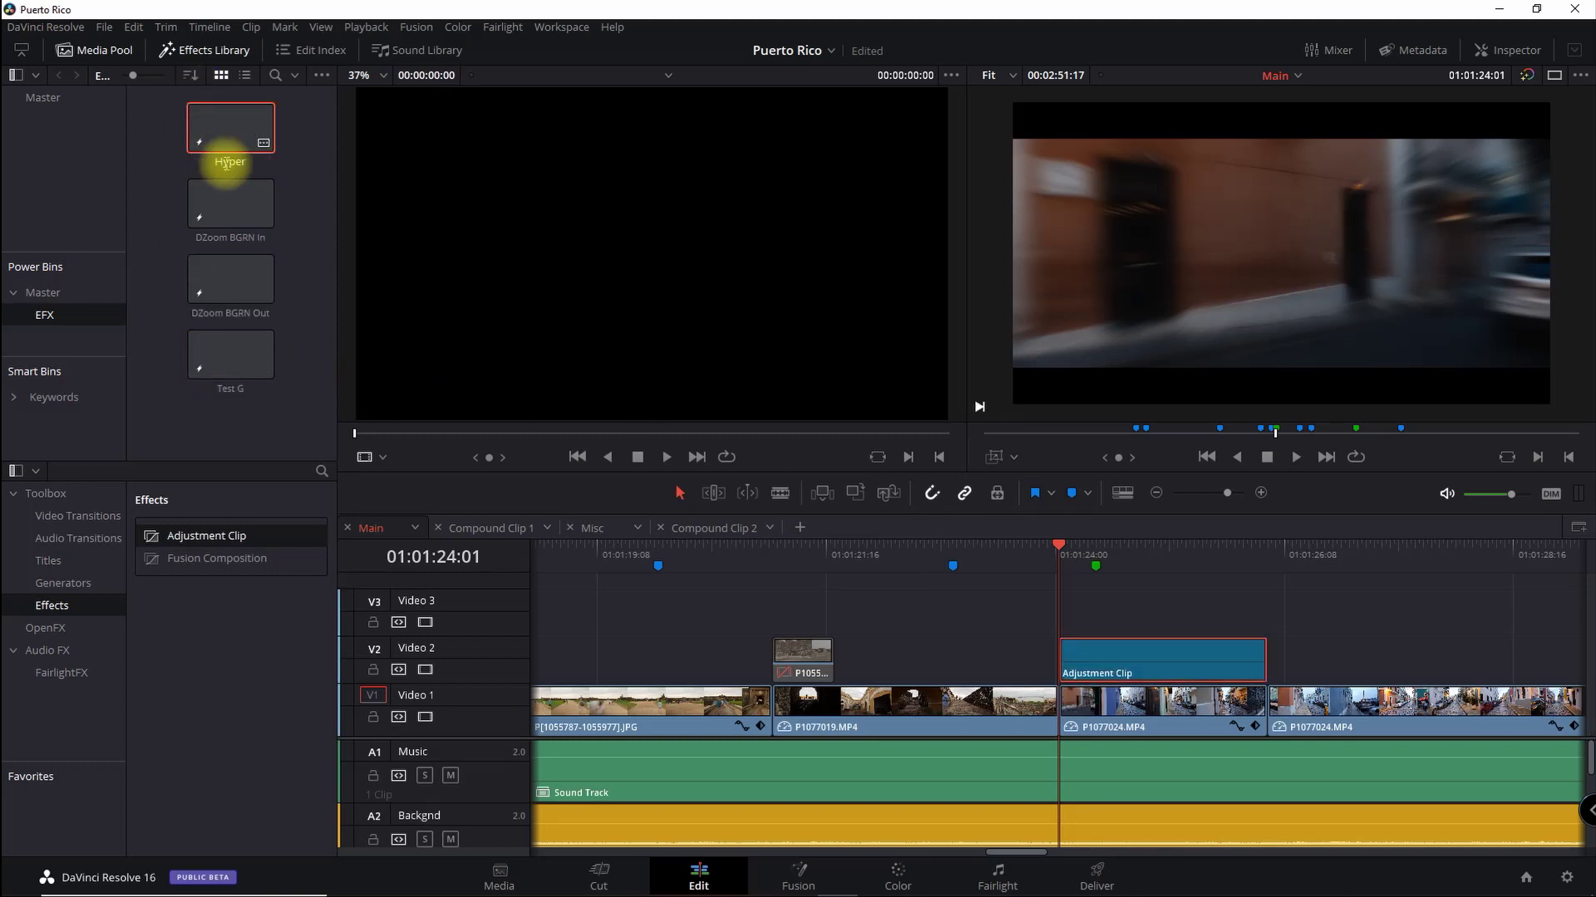